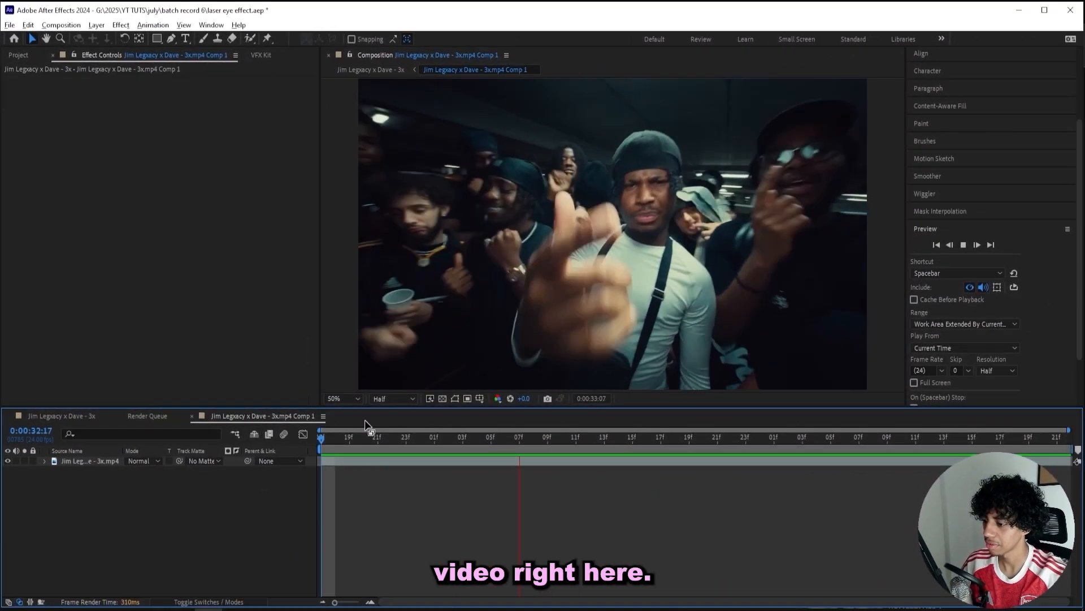
Preview the clip, then add a pure black (000000) solid, Black Solid 2, above the video.
key("space")
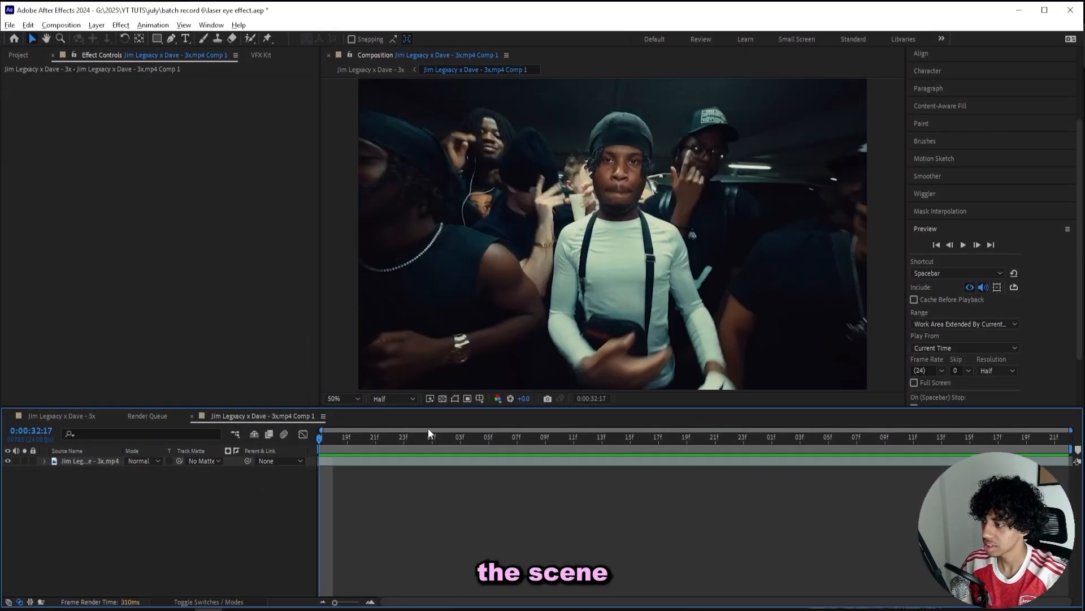
left_click_drag(327, 438, 431, 438)
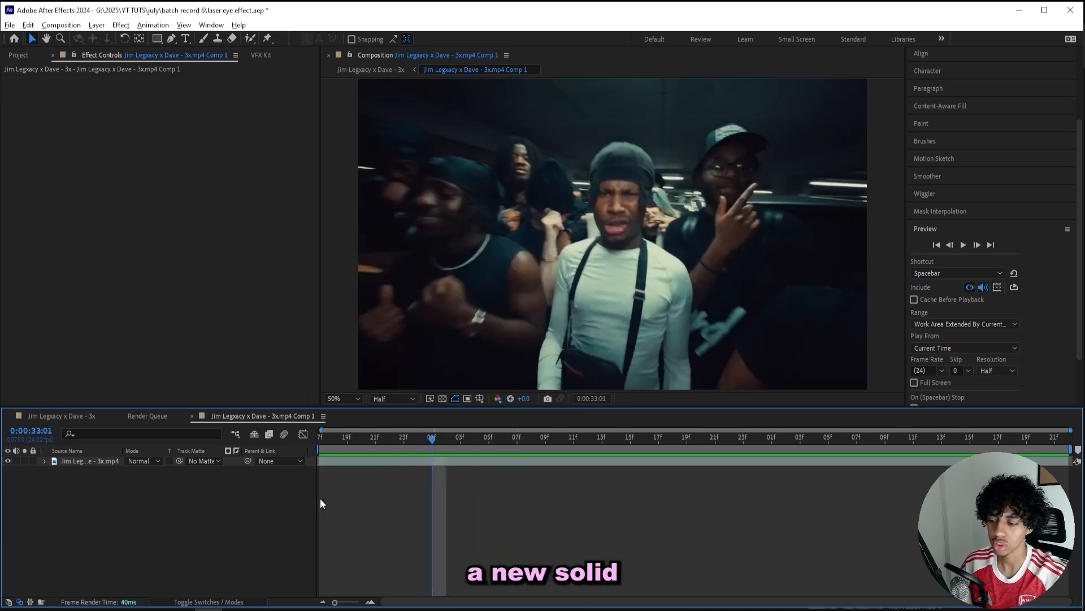
right_click(347, 481)
mouse_move(373, 338)
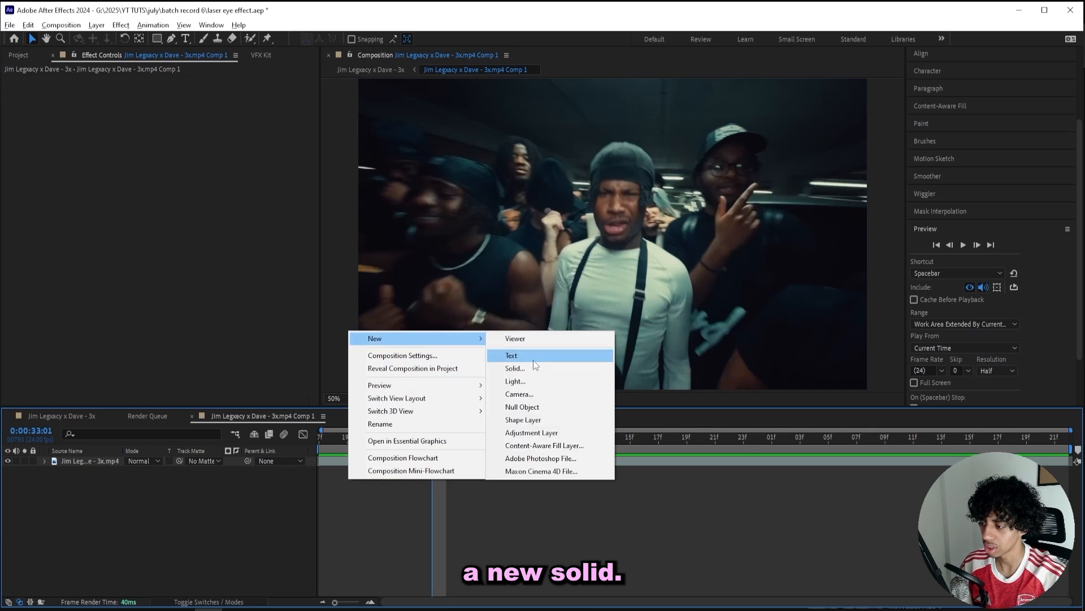
left_click(515, 368)
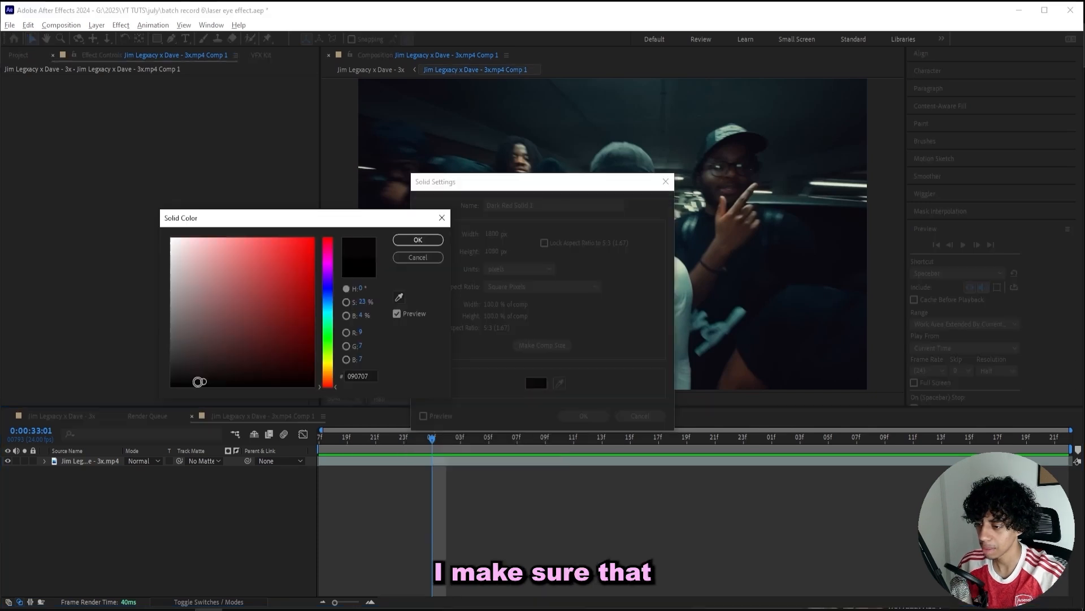
left_click_drag(199, 382, 136, 387)
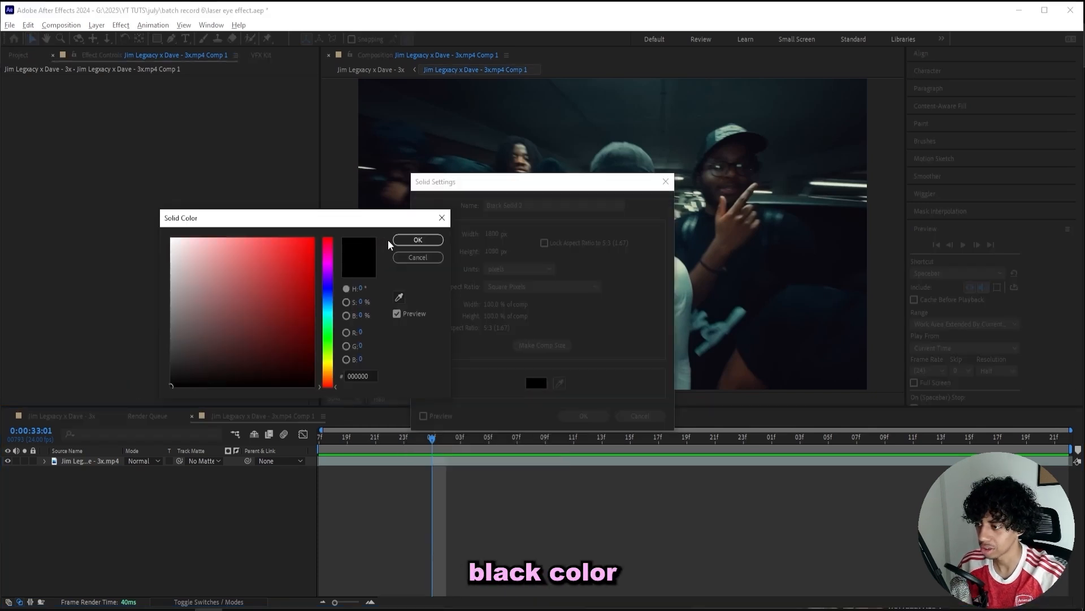
left_click(418, 240)
left_click(584, 417)
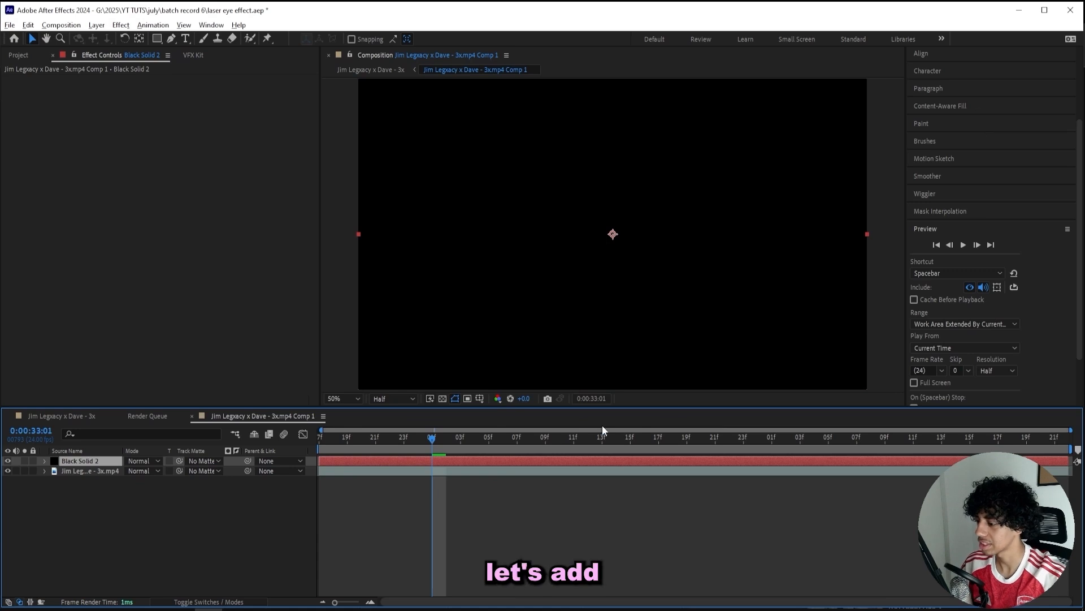
Apply the Beam effect to Black Solid 2 via the effect search 'bea'.
key("ctrl+space")
type("bea")
key("Return")
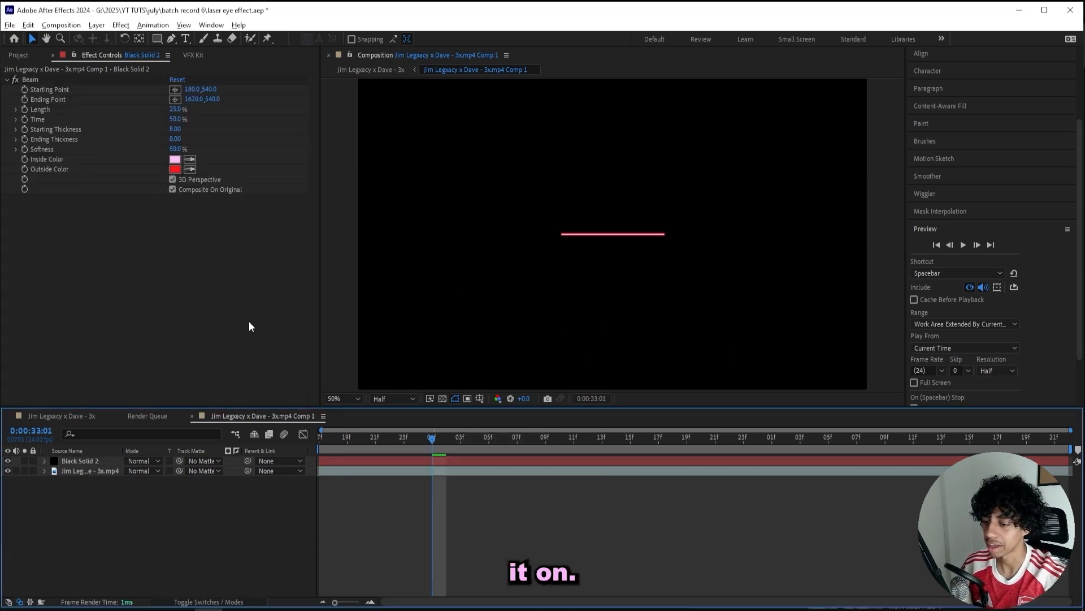
Set Black Solid 2's blending mode to Add and select the Beam effect.
left_click(147, 463)
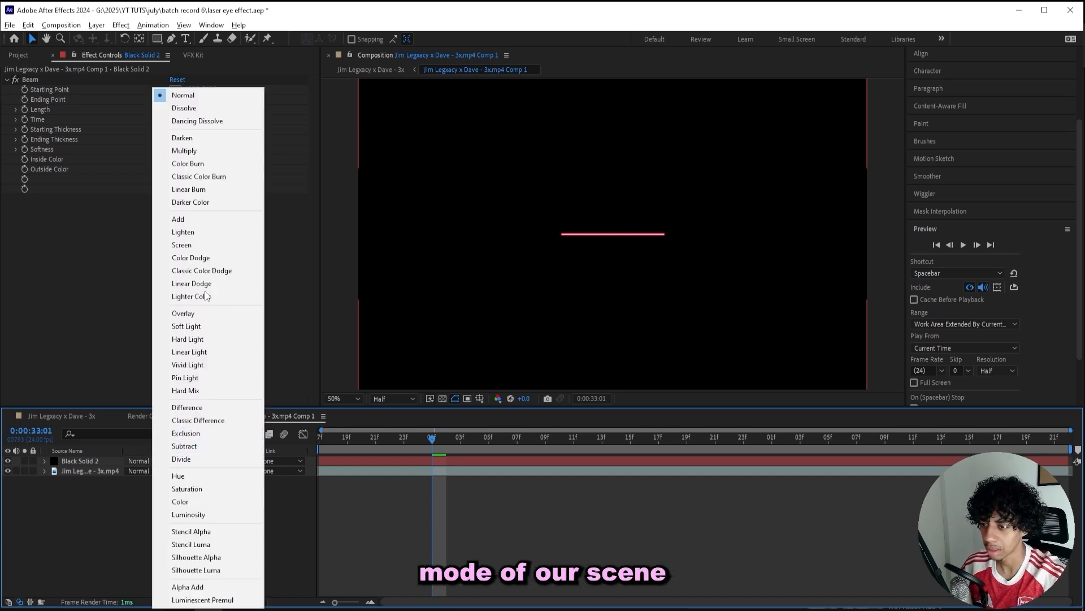
left_click(182, 231)
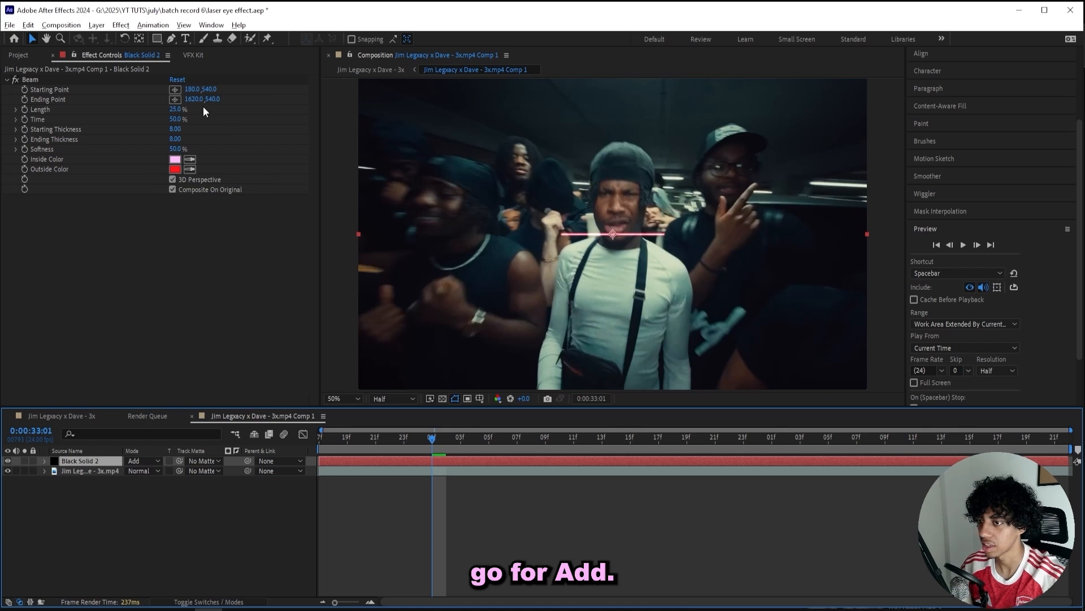
left_click(204, 108)
Set Beam length to 100%, starting at the left eye (866, 402) and ending at 792, 1084.
left_click_drag(409, 234, 491, 180)
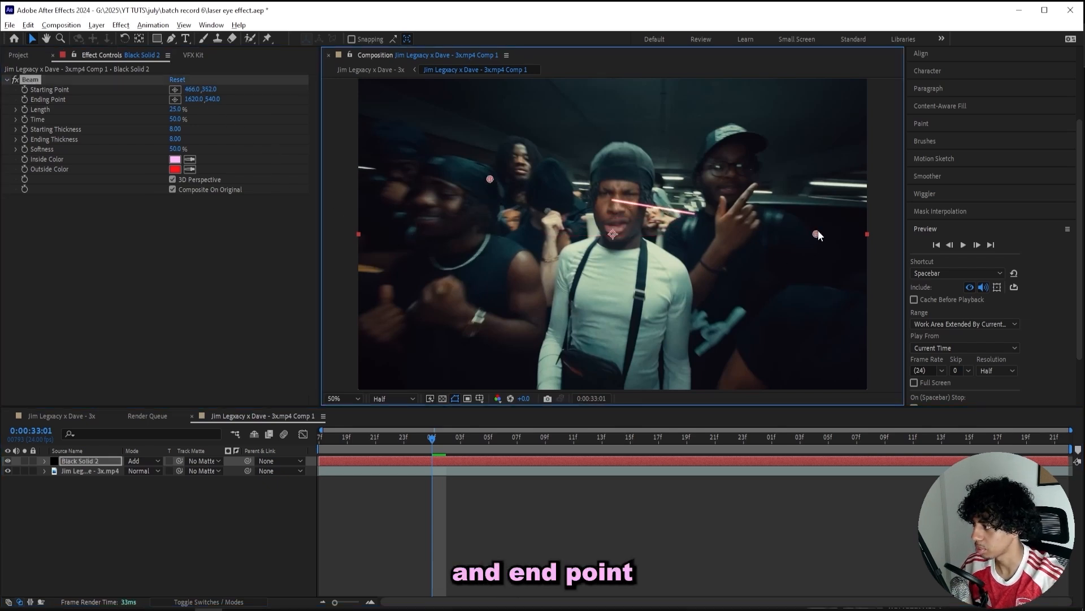
left_click_drag(816, 233, 776, 261)
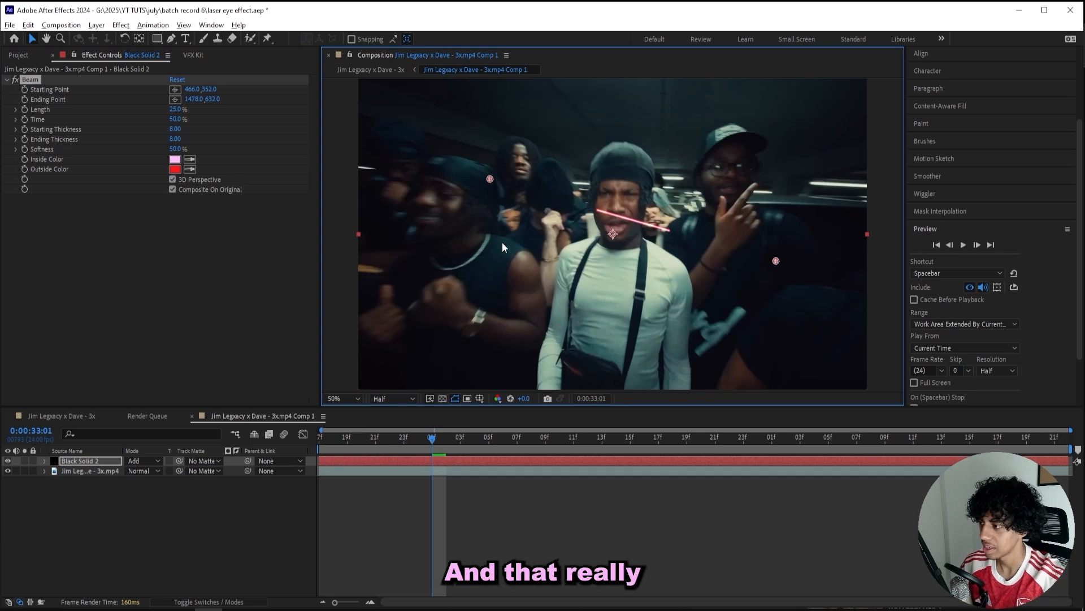
key("ctrl+z")
key("ctrl+z")
key("ctrl+z")
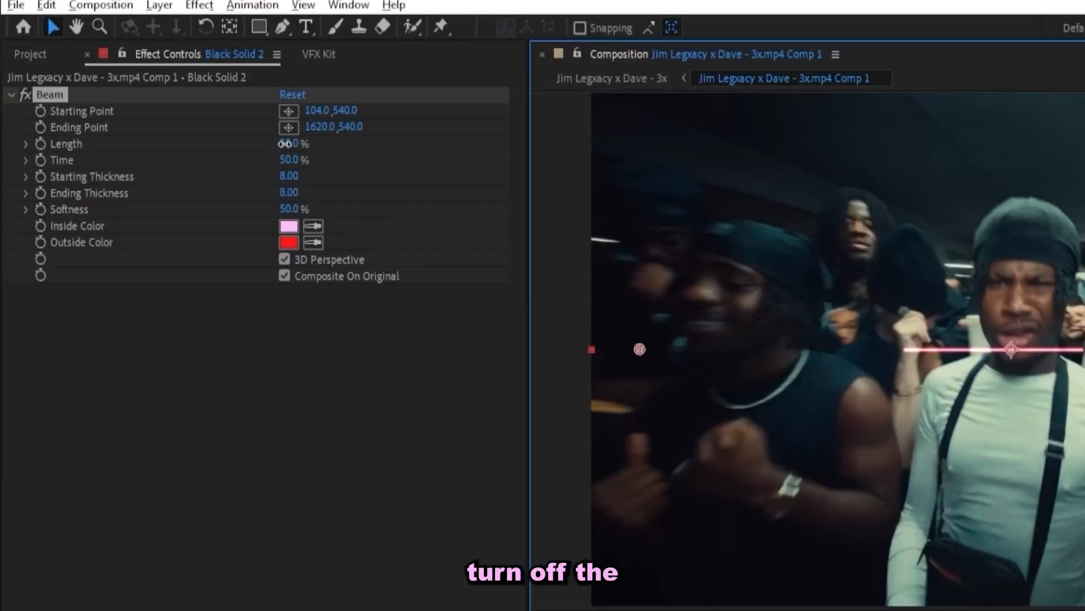
left_click_drag(285, 144, 327, 140)
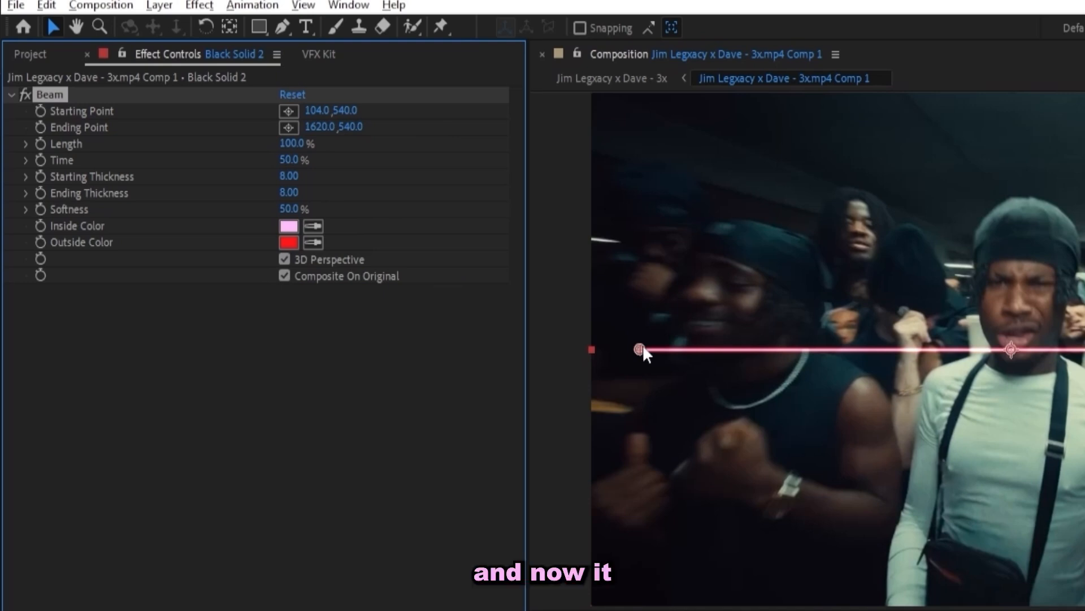
left_click_drag(639, 350, 1003, 356)
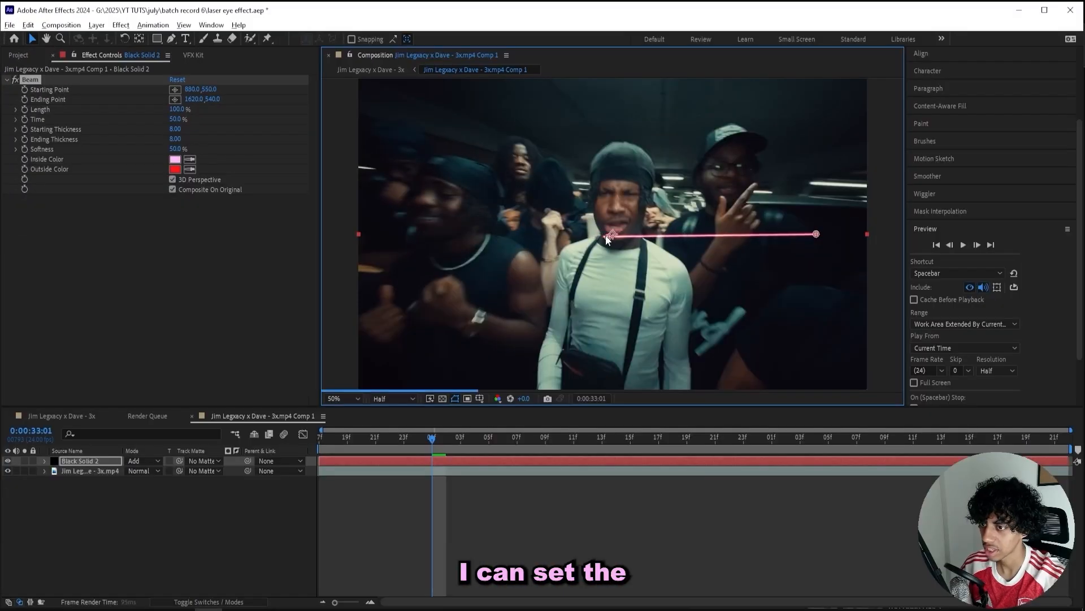
left_click_drag(606, 239, 602, 194)
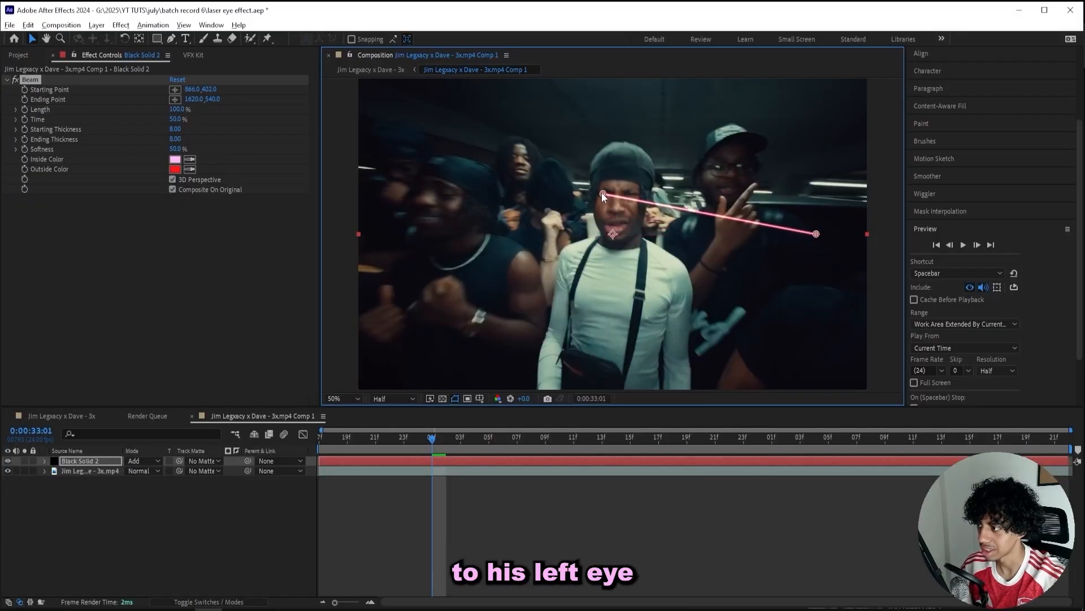
left_click_drag(815, 231, 738, 288)
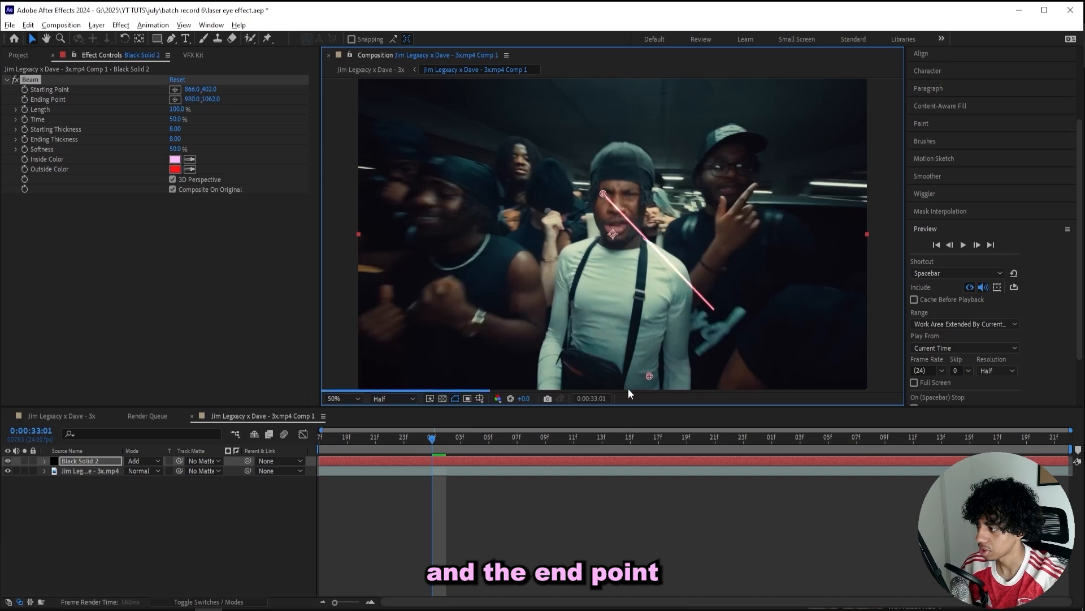
left_click_drag(629, 387, 582, 391)
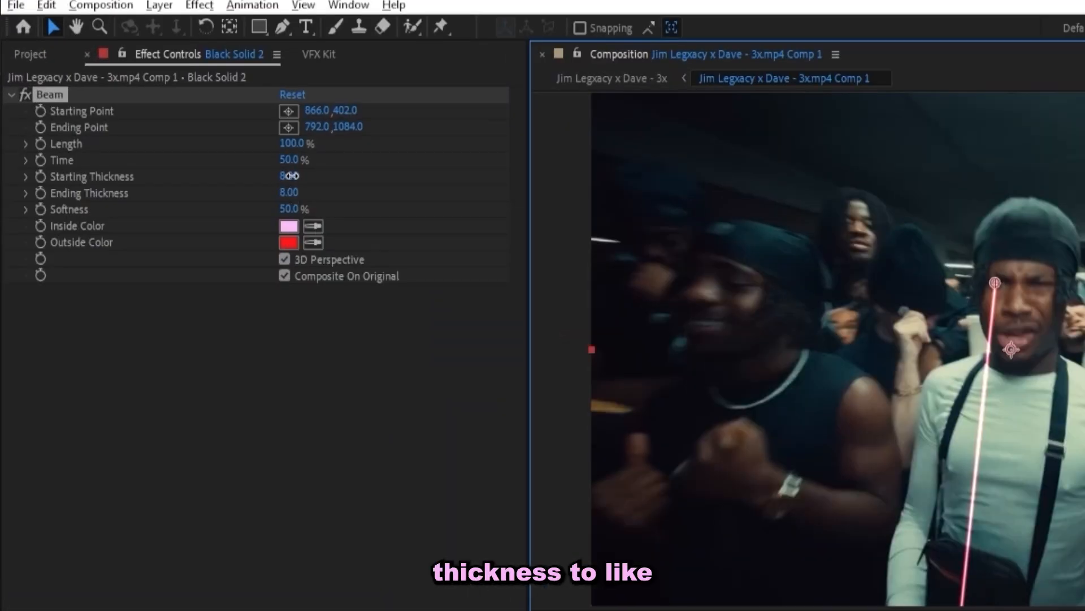
Set Beam Starting Thickness to 27.40 and Ending Thickness to 15.00, then nudge the start onto the eye.
left_click(290, 176)
type("40")
key("Return")
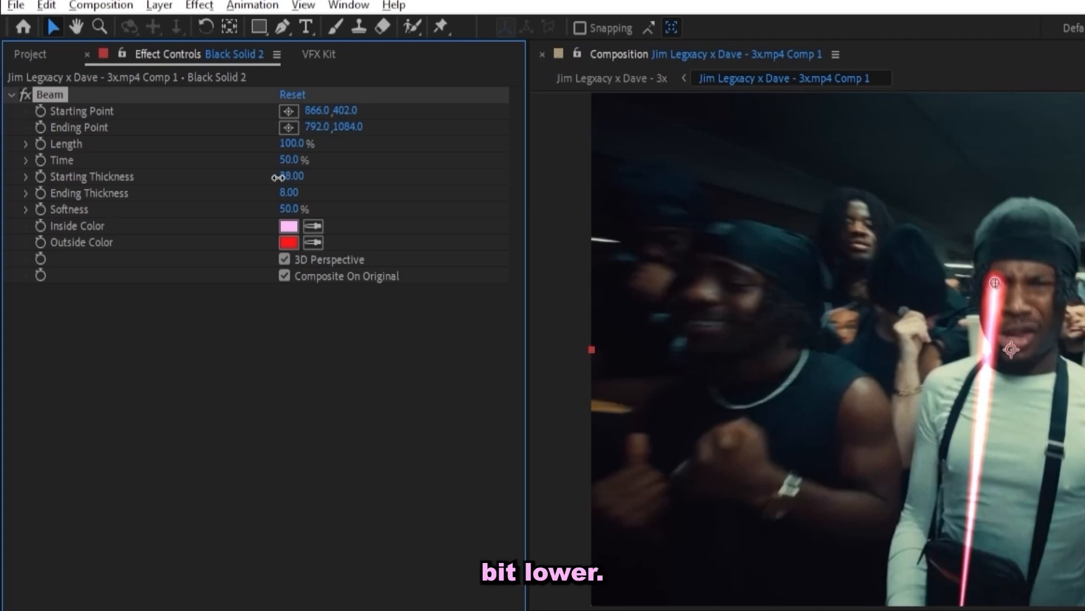
left_click_drag(238, 184, 190, 187)
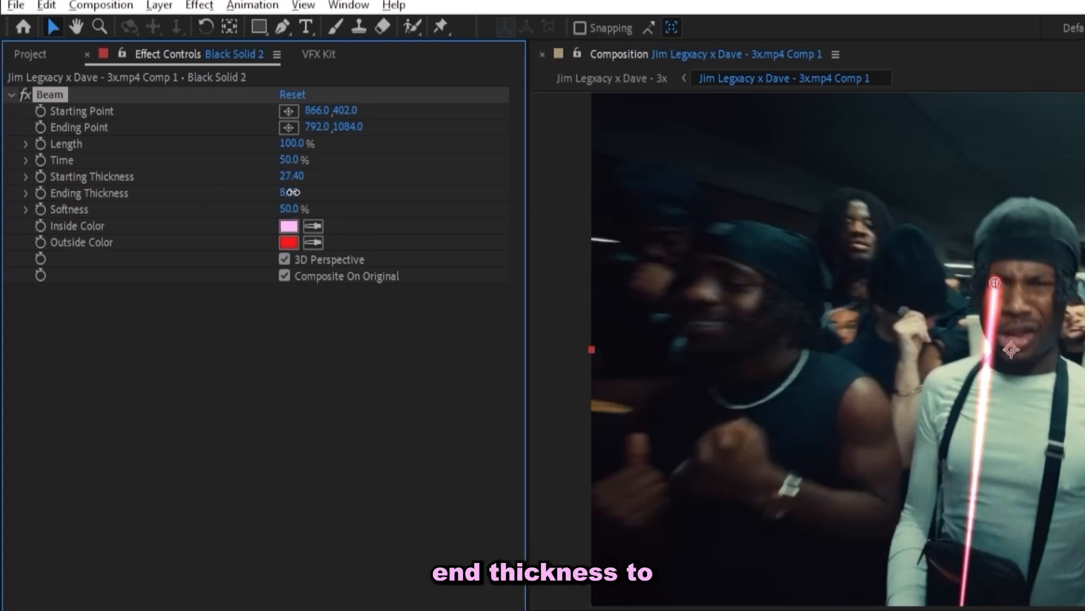
type("15")
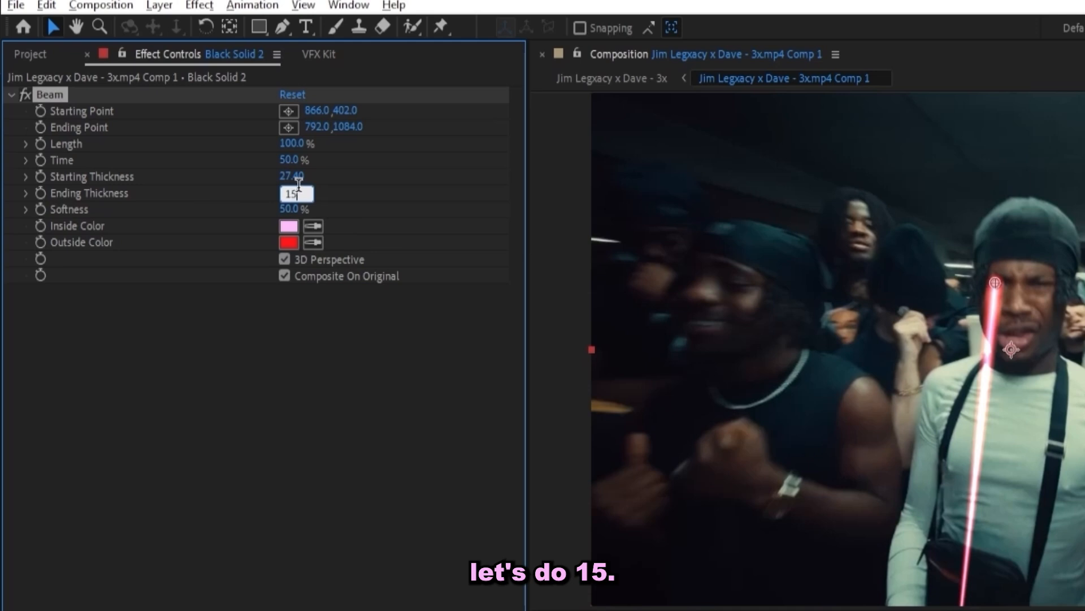
key("Return")
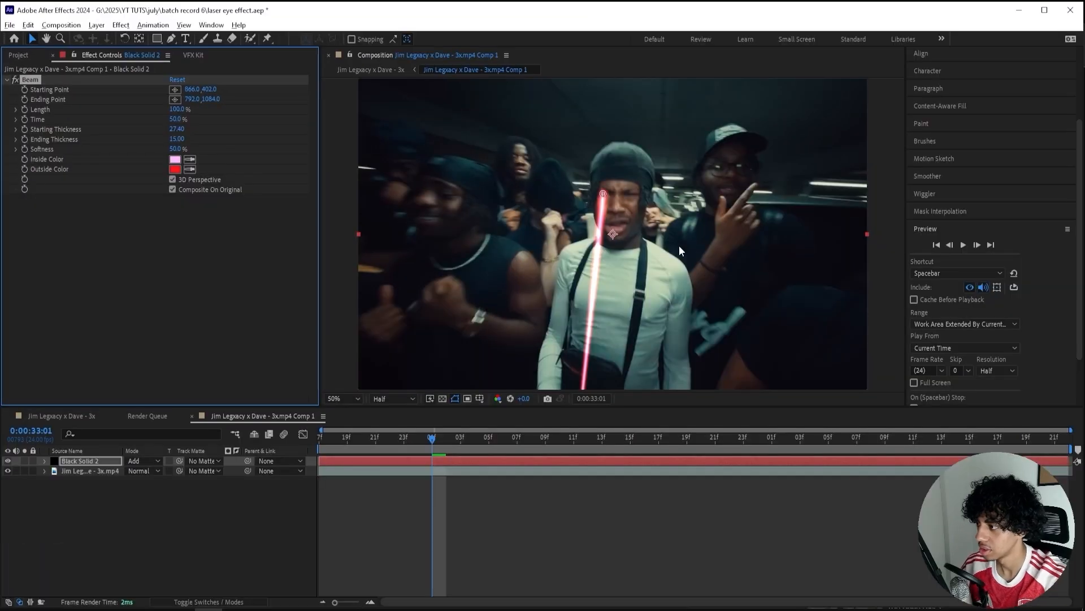
left_click(680, 245)
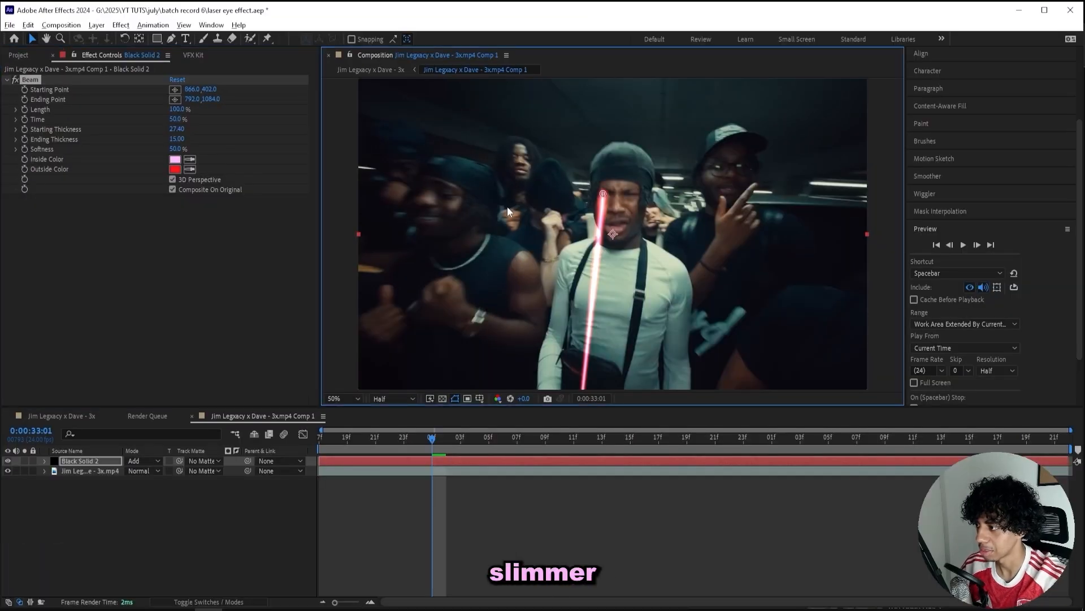
left_click_drag(604, 197, 605, 195)
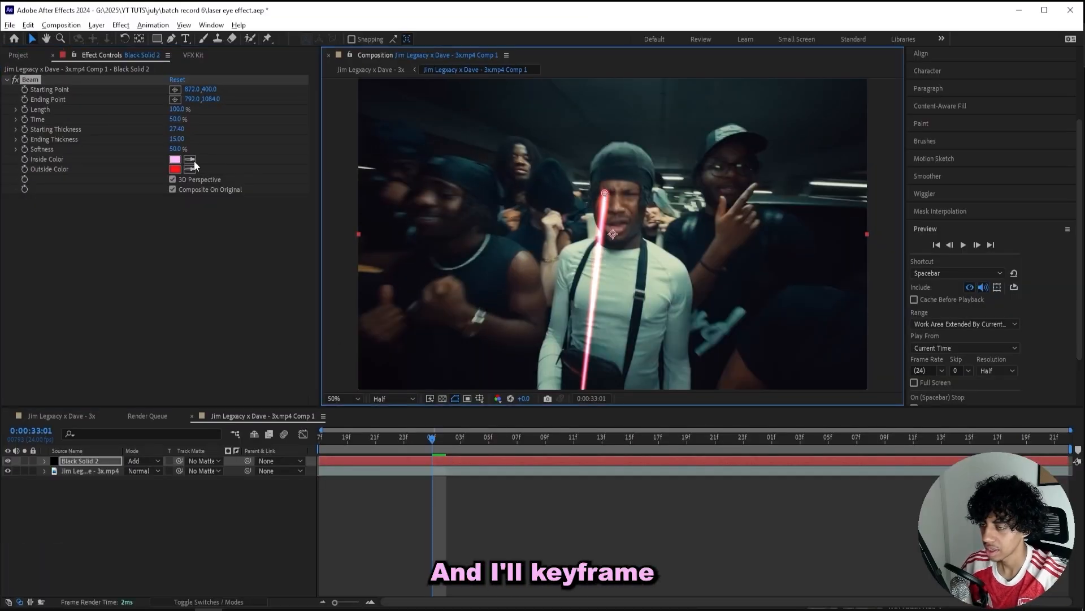
Enable Starting and Ending Point keyframes and place the beam start on the eye for the first two frames.
left_click(25, 90)
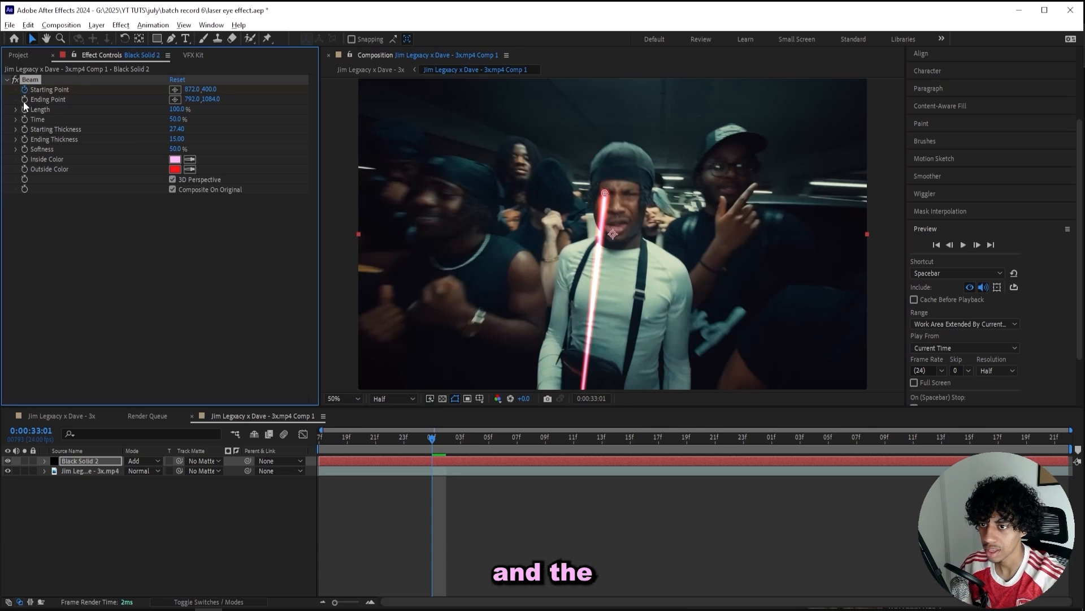
left_click(24, 100)
key("Home")
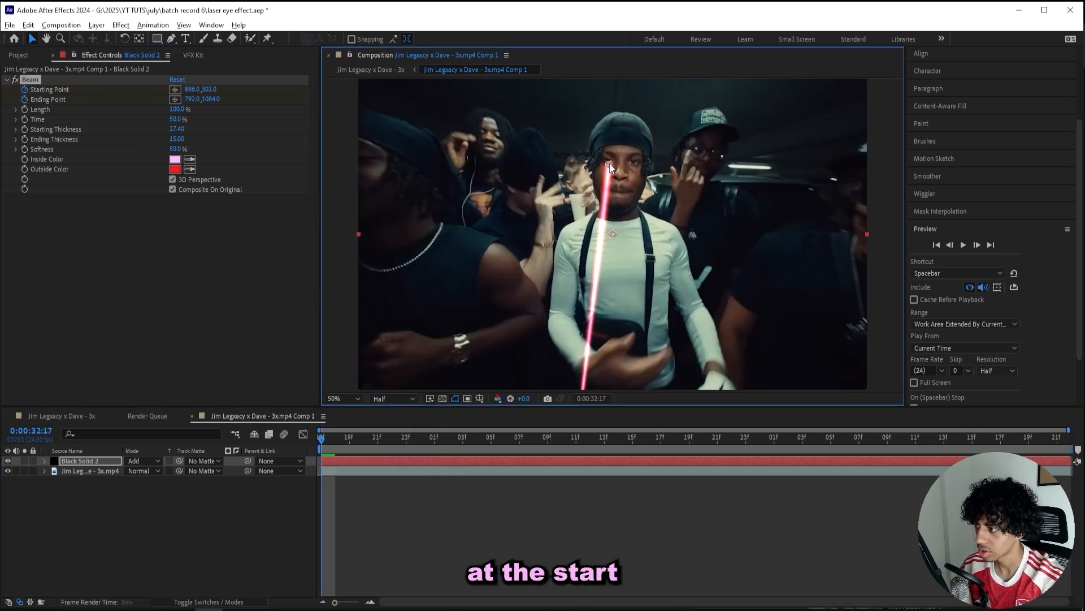
left_click_drag(605, 193, 609, 164)
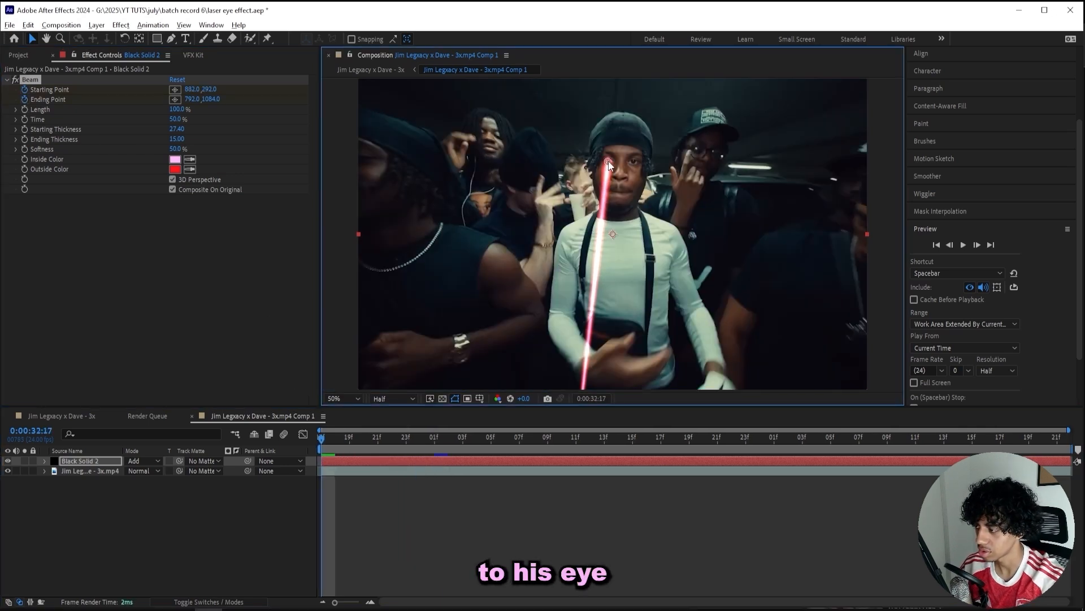
key("Page_Down")
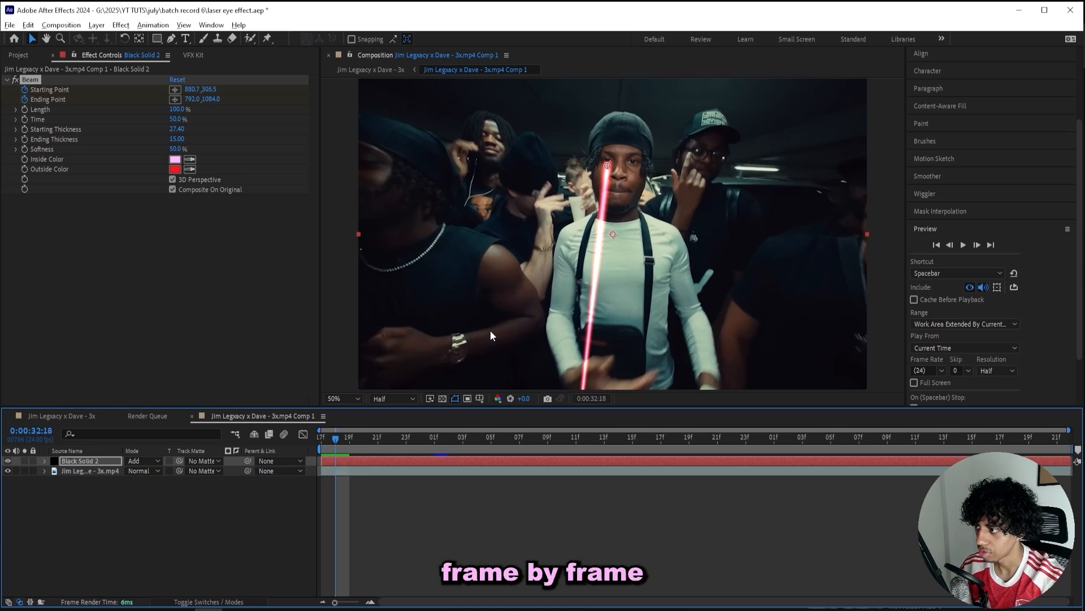
left_click_drag(610, 165, 607, 161)
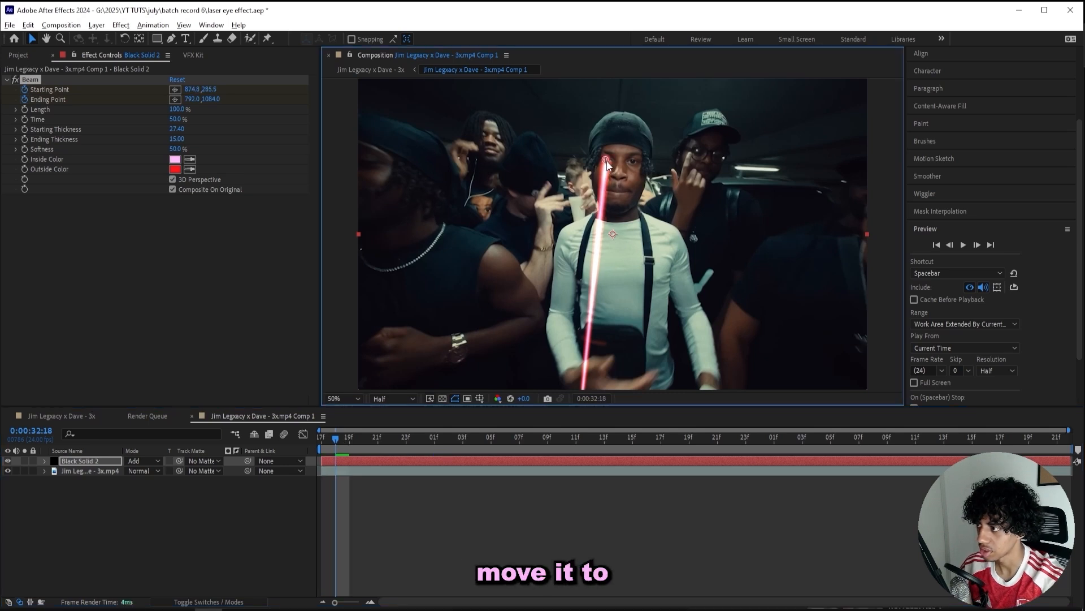
Step ahead through the clip to check the beam, landing on frame 33:01.
key("Page_Down")
key("Page_Down")
key("Page_Down")
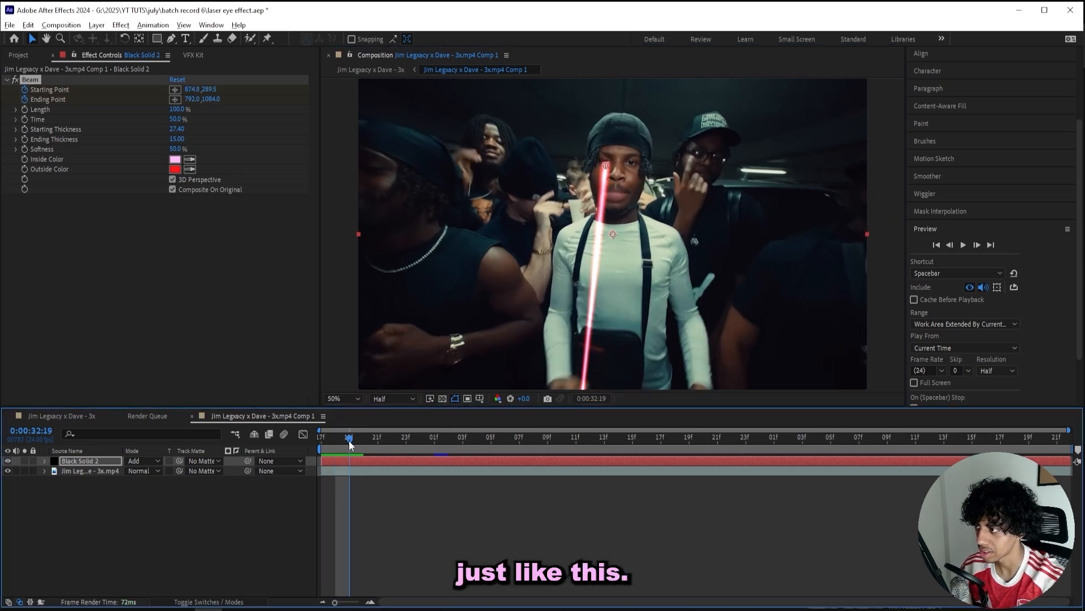
scroll(916, 96, "up", 3)
left_click(930, 126)
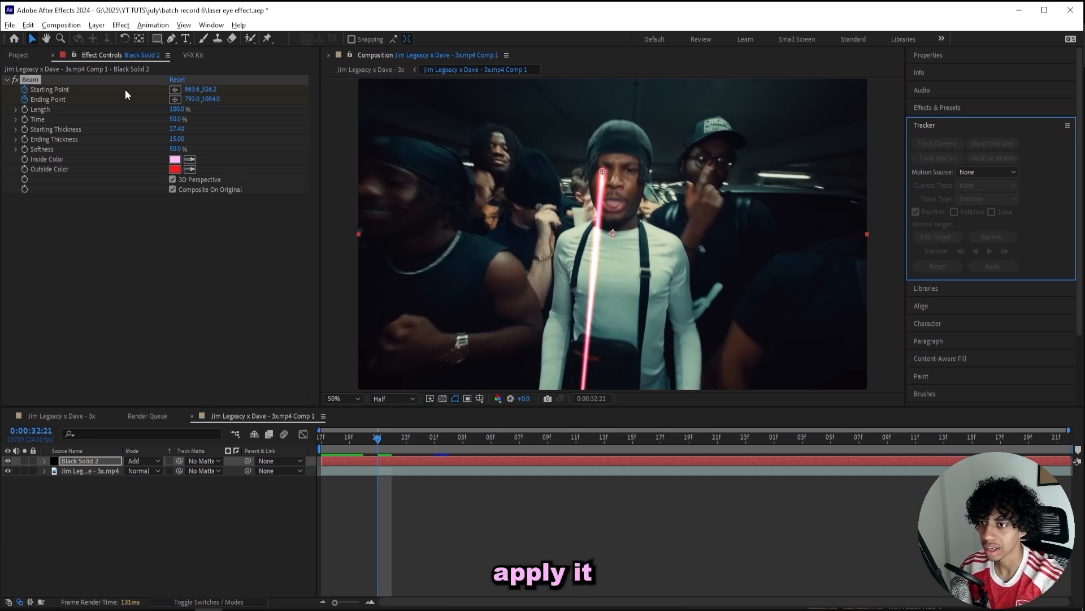
left_click(410, 435)
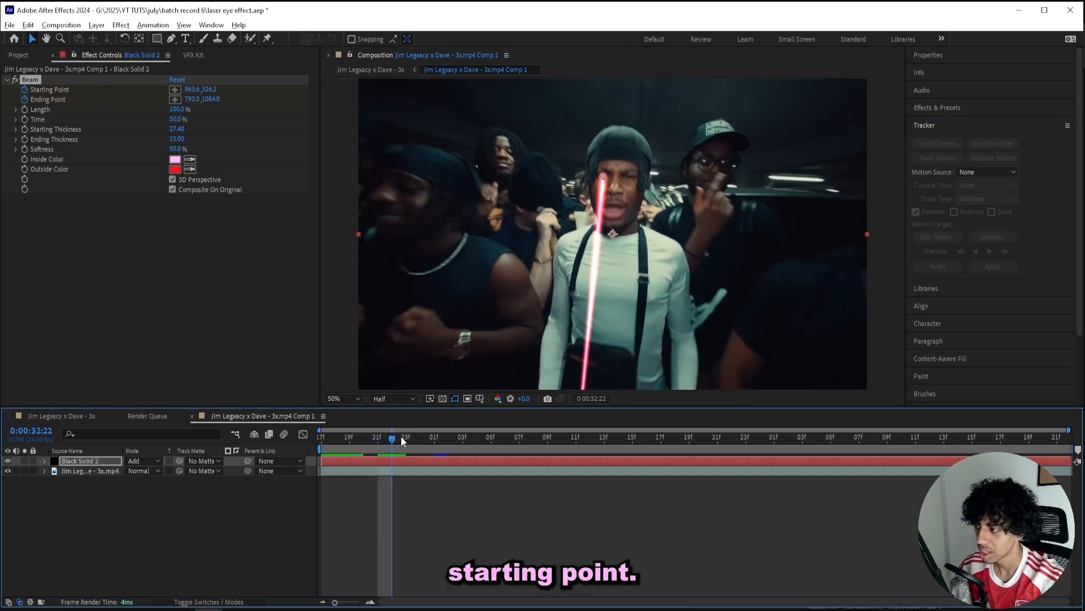
left_click(443, 491)
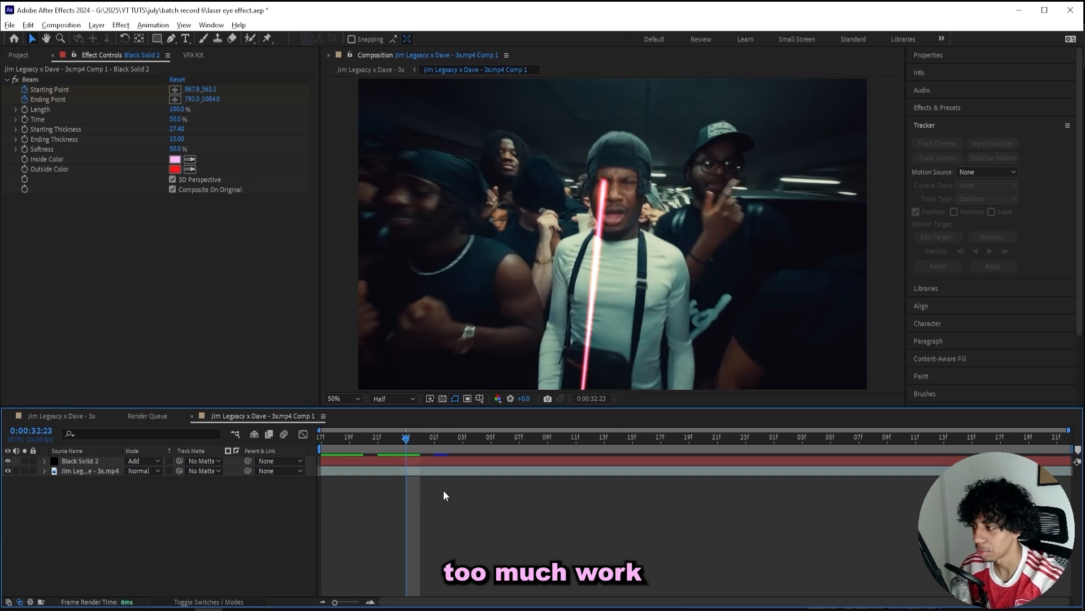
left_click(417, 453)
left_click_drag(421, 437, 443, 436)
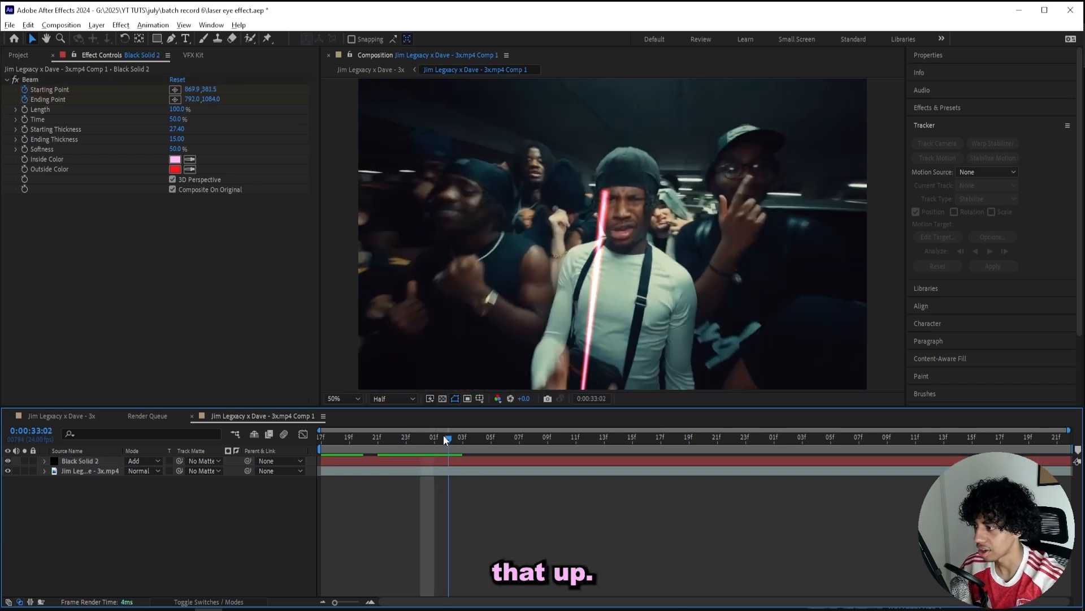
Shift the beam start right onto the eye at 33:01 and reveal the Beam keyframes with U.
left_click(609, 231)
left_click_drag(192, 89, 209, 88)
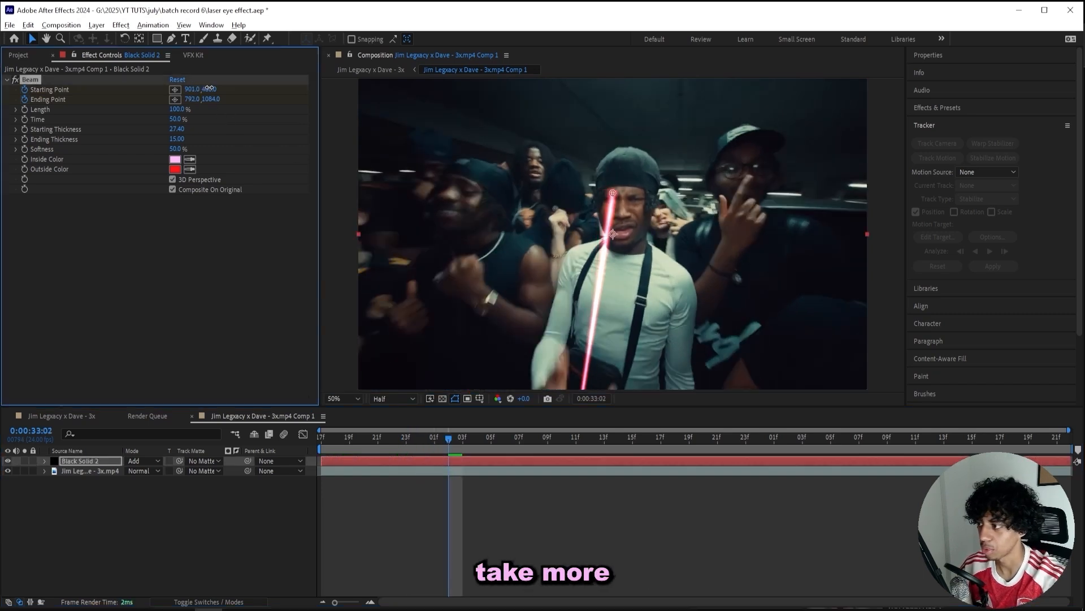
key("u")
left_click_drag(449, 437, 511, 440)
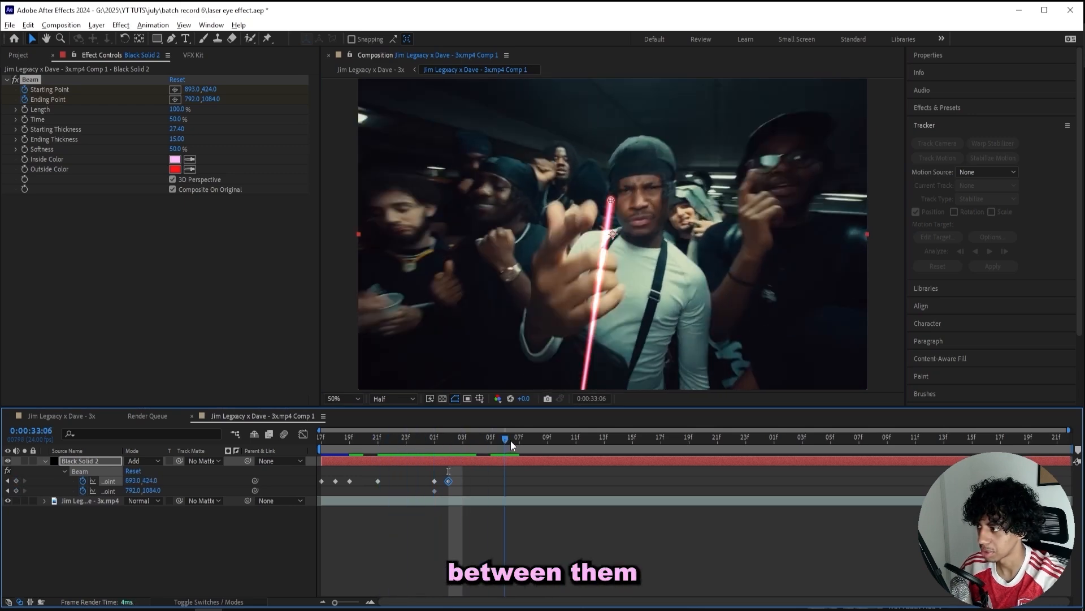
Keyframe the beam's Starting Point on the eye from 33:06 through 34:21, then preview the animation.
left_click(613, 197)
left_click_drag(619, 193, 633, 183)
key("Page_Down")
key("Page_Down")
key("Page_Down")
key("Page_Down")
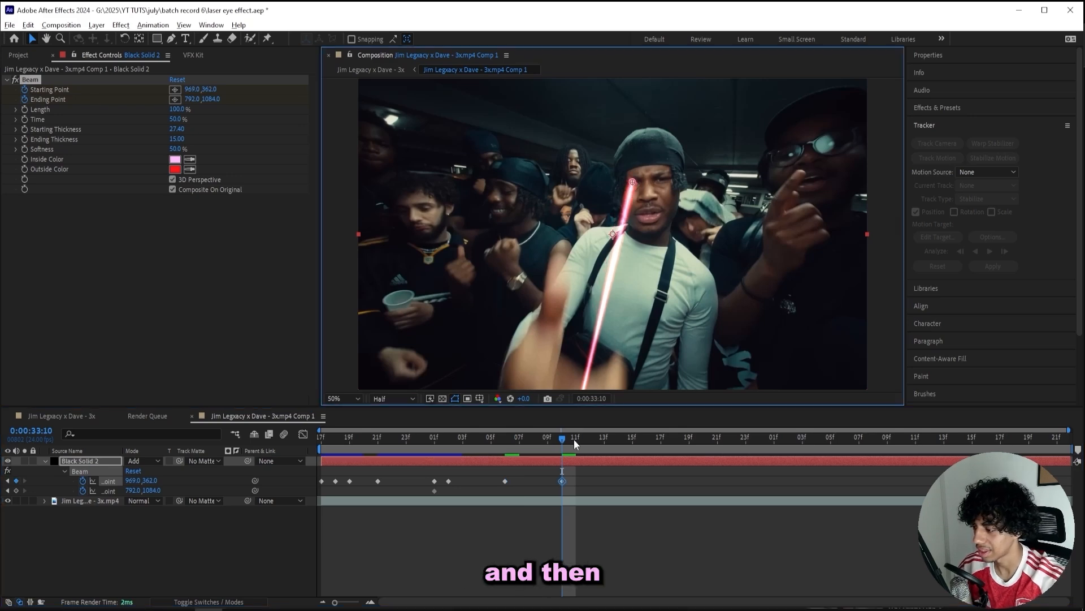
left_click_drag(571, 439, 664, 434)
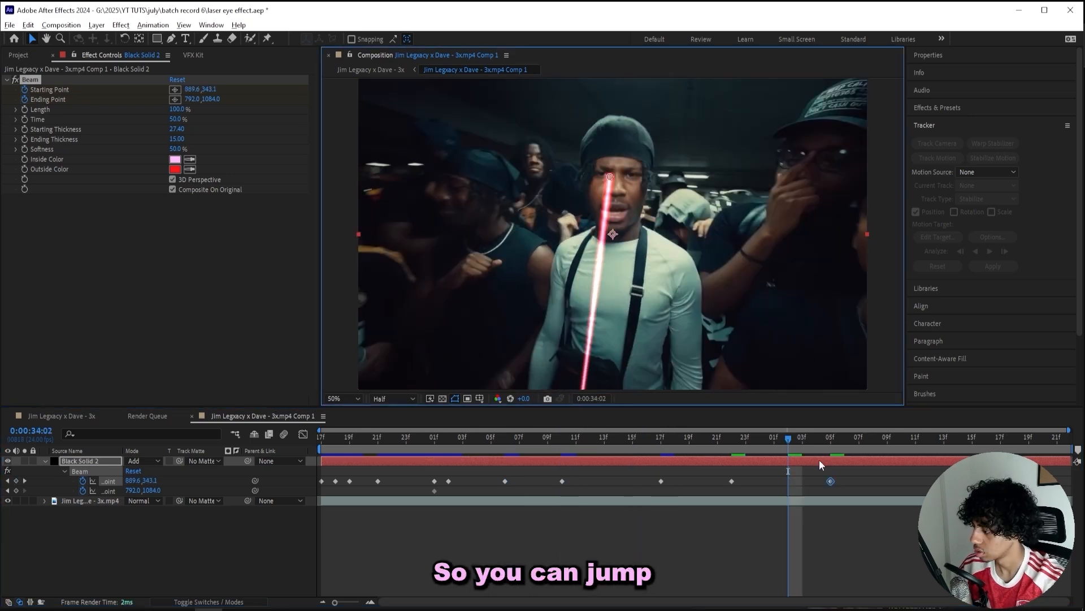
mouse_move(795, 444)
left_mouse_down()
mouse_move(829, 443)
mouse_move(788, 444)
left_mouse_up()
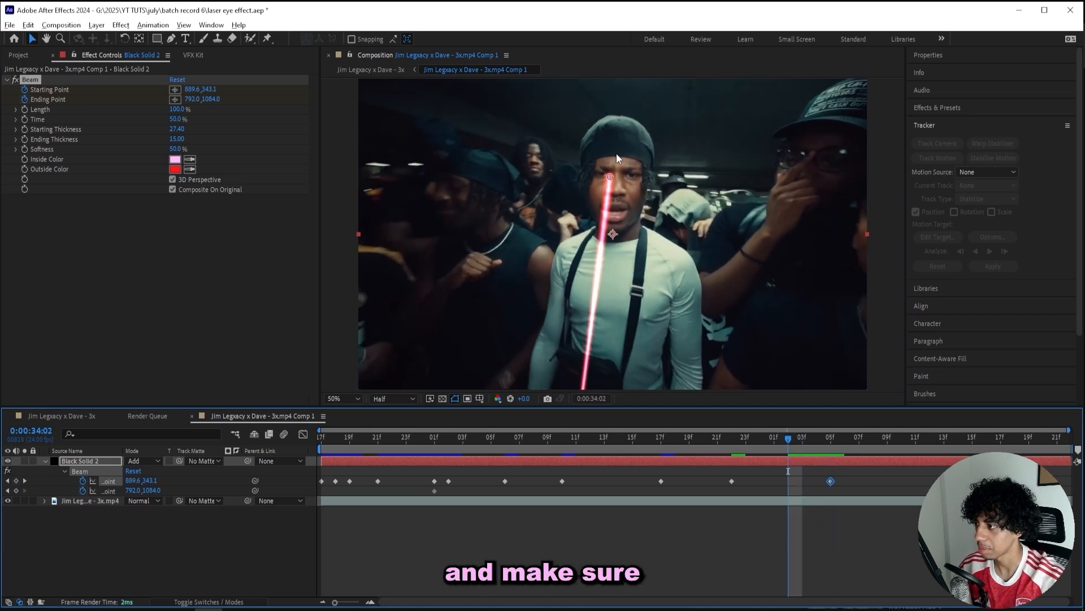
left_click_drag(609, 176, 602, 174)
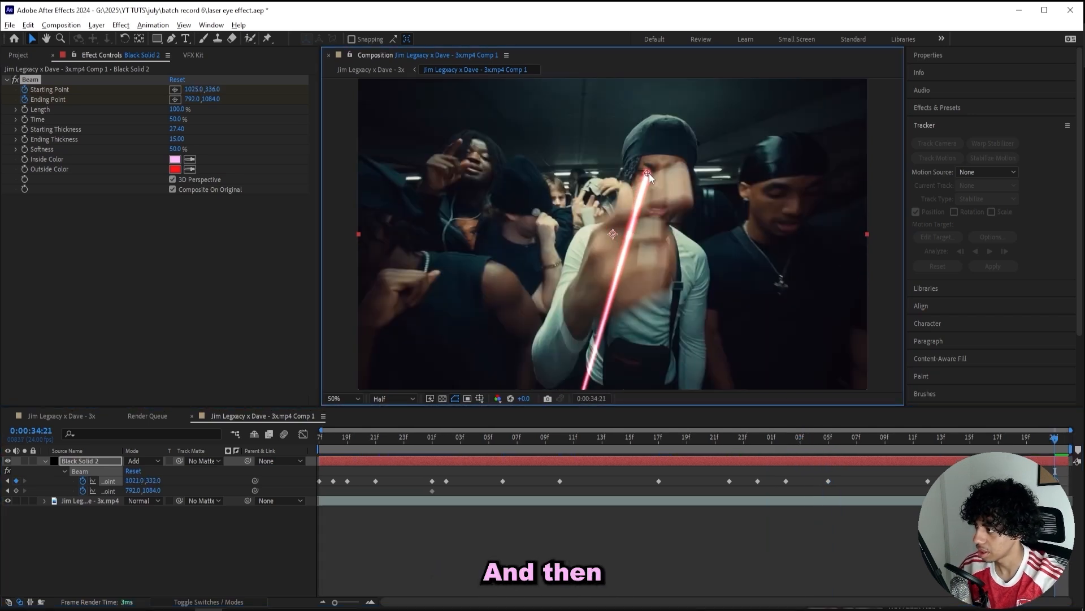
left_click_drag(649, 173, 645, 170)
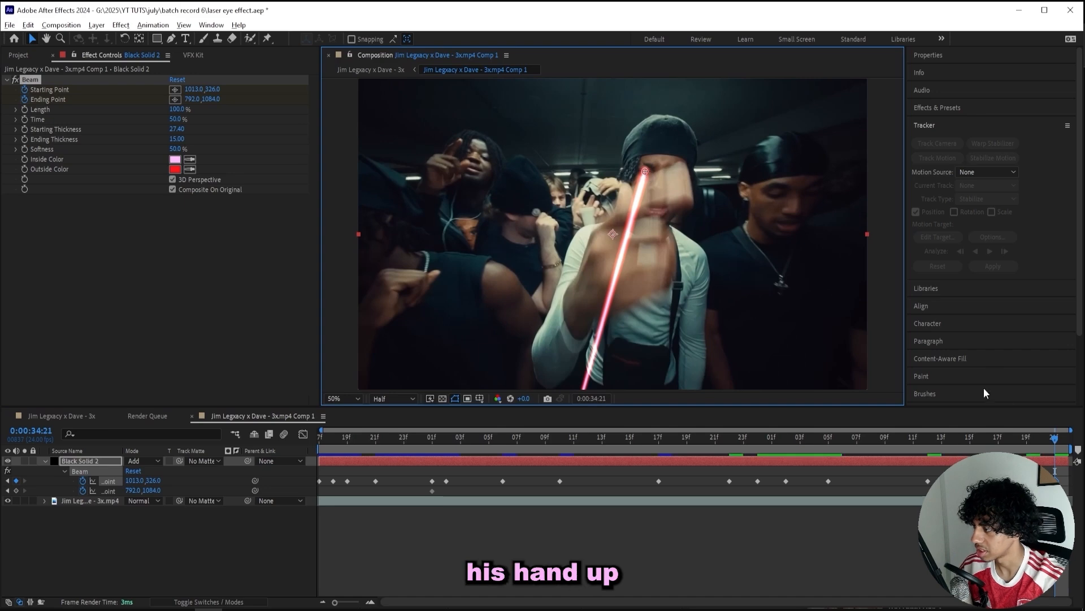
key("space")
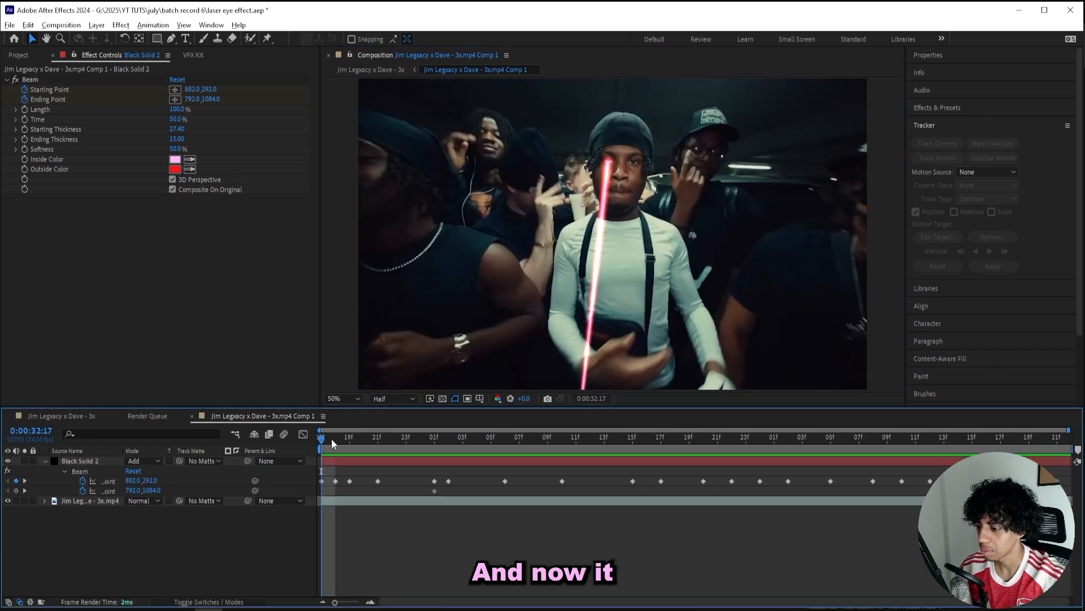
key("space")
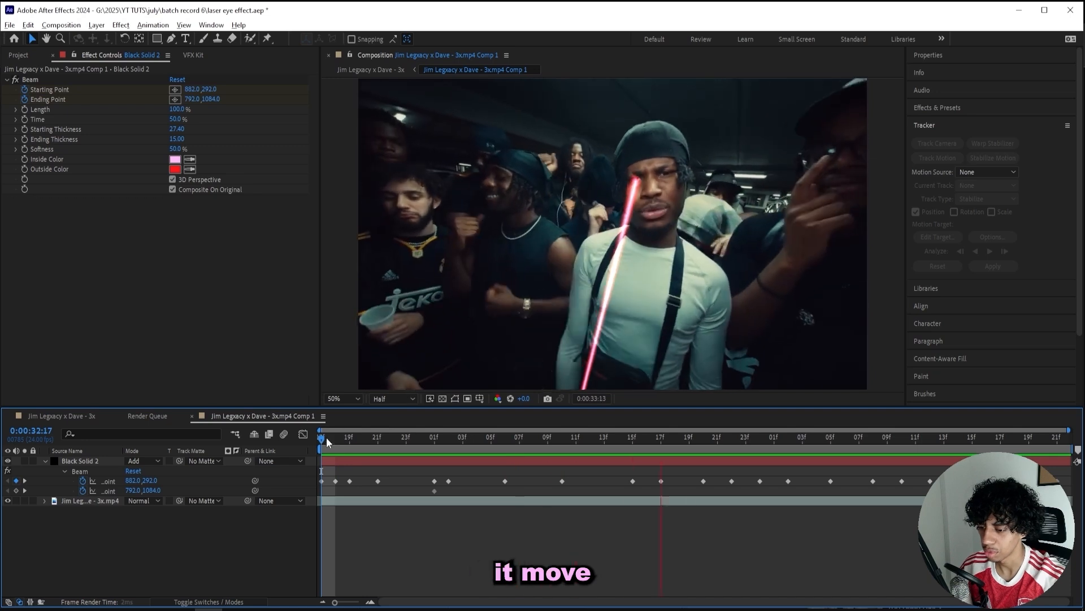
Keyframe the beam's Ending Point in the opening frames, swinging its lower end left to about 871.
key("space")
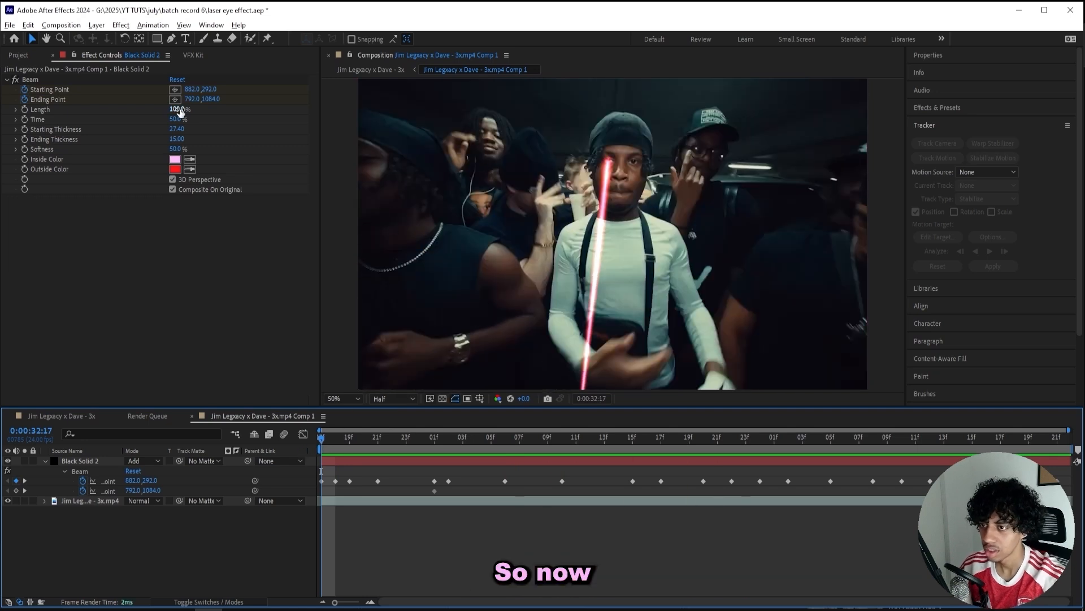
left_click_drag(207, 100, 174, 101)
left_click(326, 433)
mouse_move(327, 433)
left_mouse_down()
mouse_move(454, 430)
mouse_move(320, 433)
left_mouse_up()
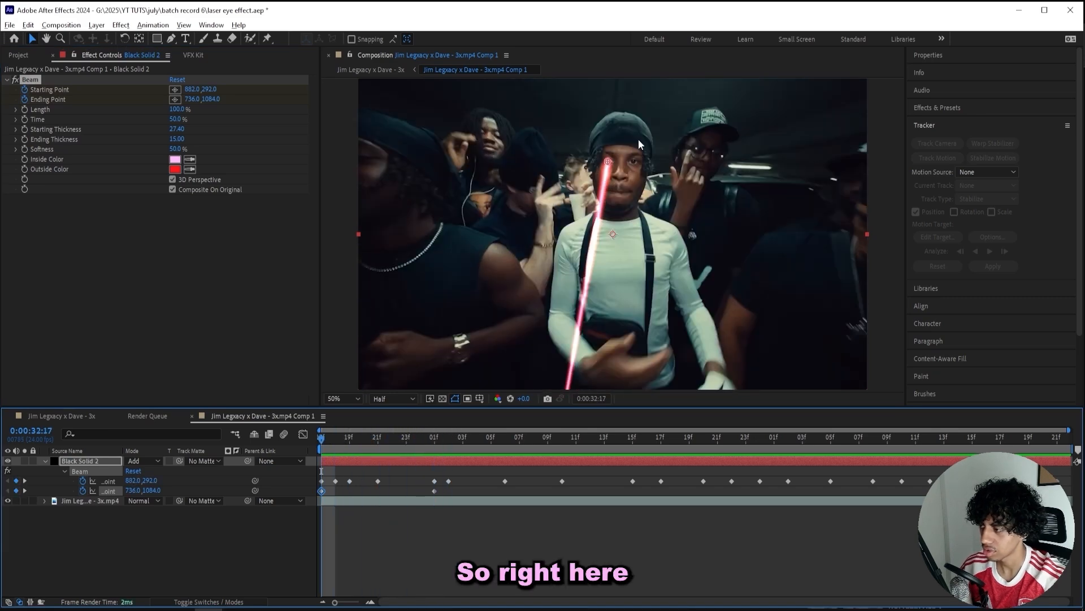
left_click_drag(191, 101, 278, 111)
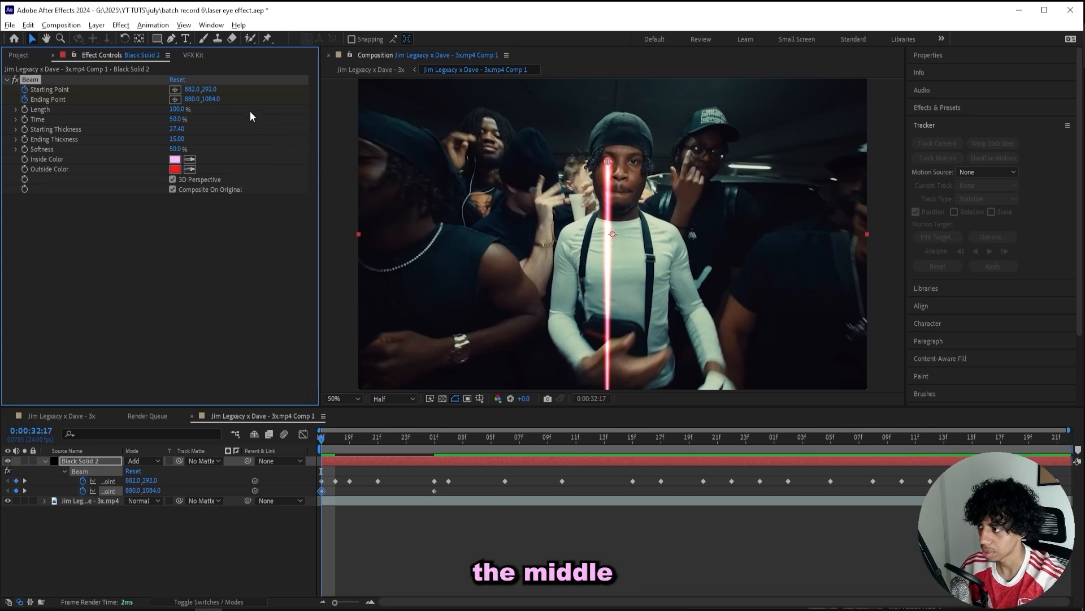
left_click_drag(191, 100, 185, 99)
left_click_drag(321, 437, 434, 443)
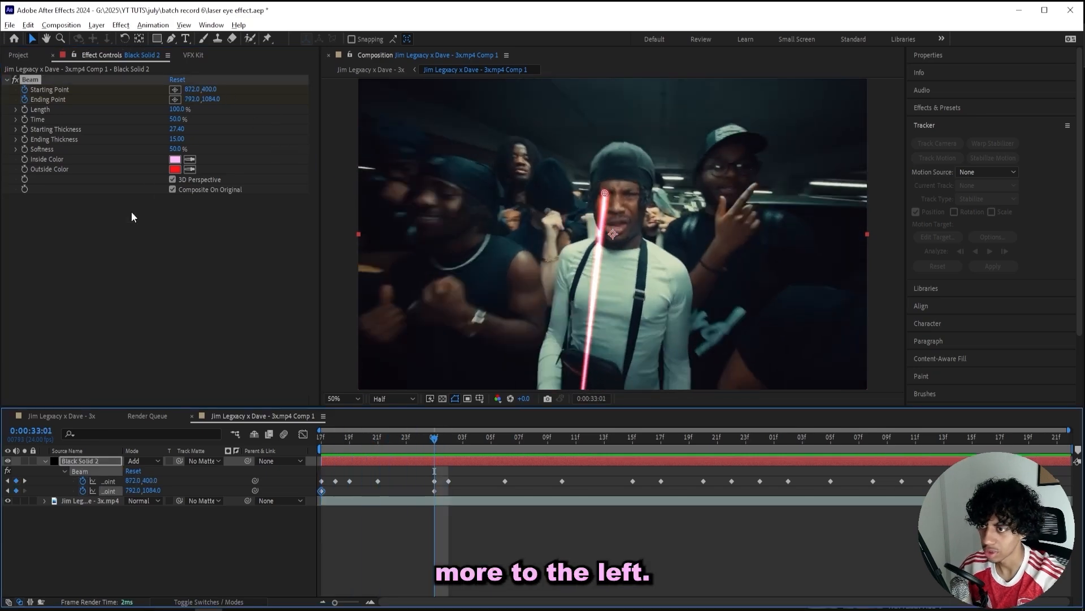
left_click_drag(189, 100, 47, 110)
Set the Ending Point to 448, 1084 at 33:10, retime it earlier, and straighten the beam by 34:21.
left_click(563, 436)
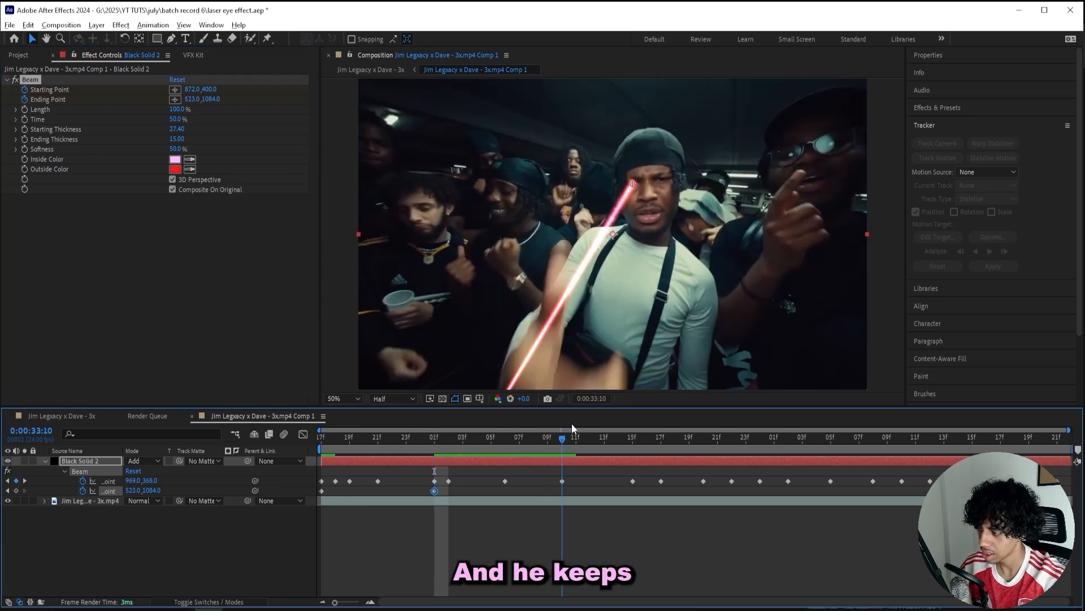
left_click_drag(192, 99, 174, 125)
left_click_drag(561, 491, 528, 492)
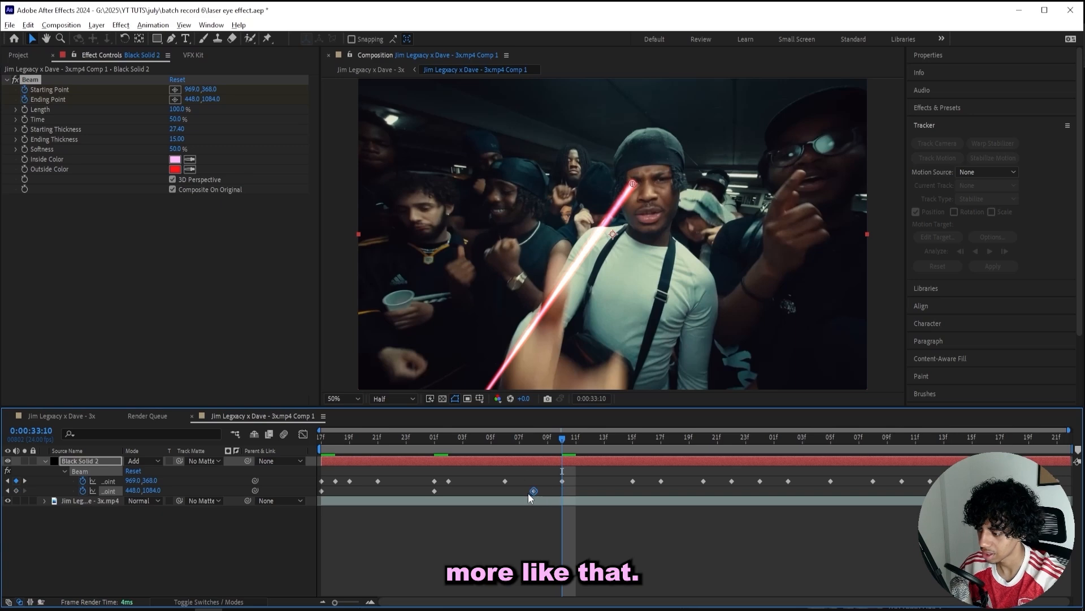
left_click_drag(619, 437, 877, 435)
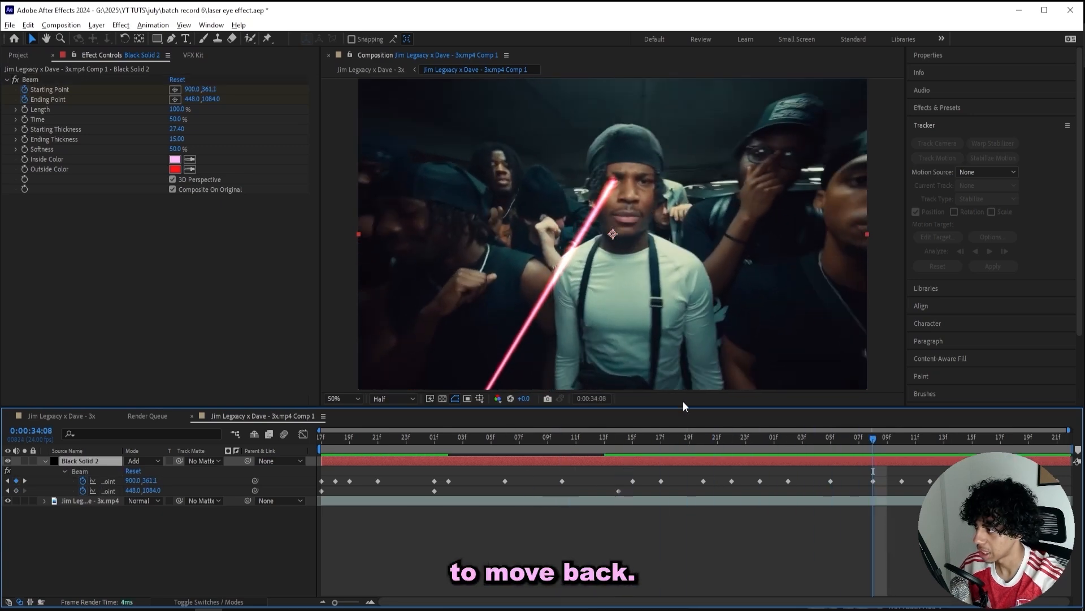
left_click_drag(192, 99, 438, 116)
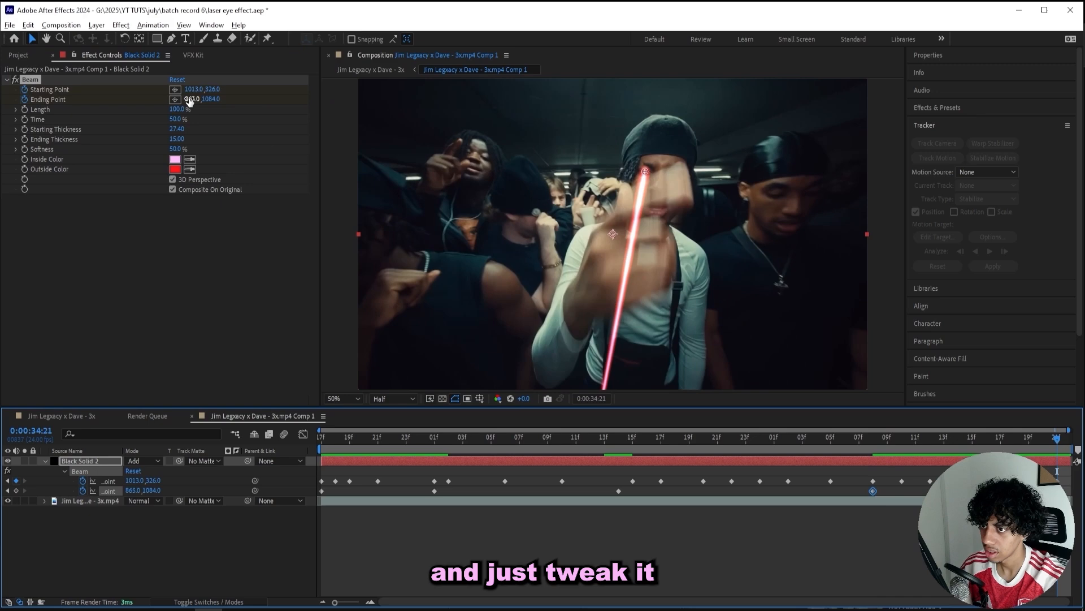
left_click_drag(192, 98, 282, 108)
Turn on motion blur for the beam layer and preview it.
key("space")
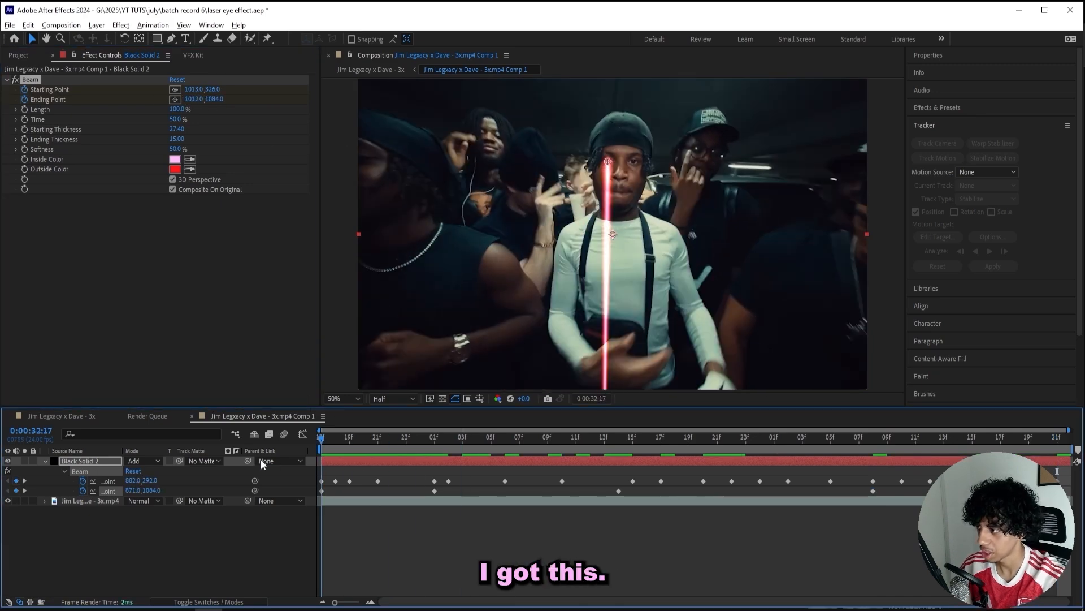
key("space")
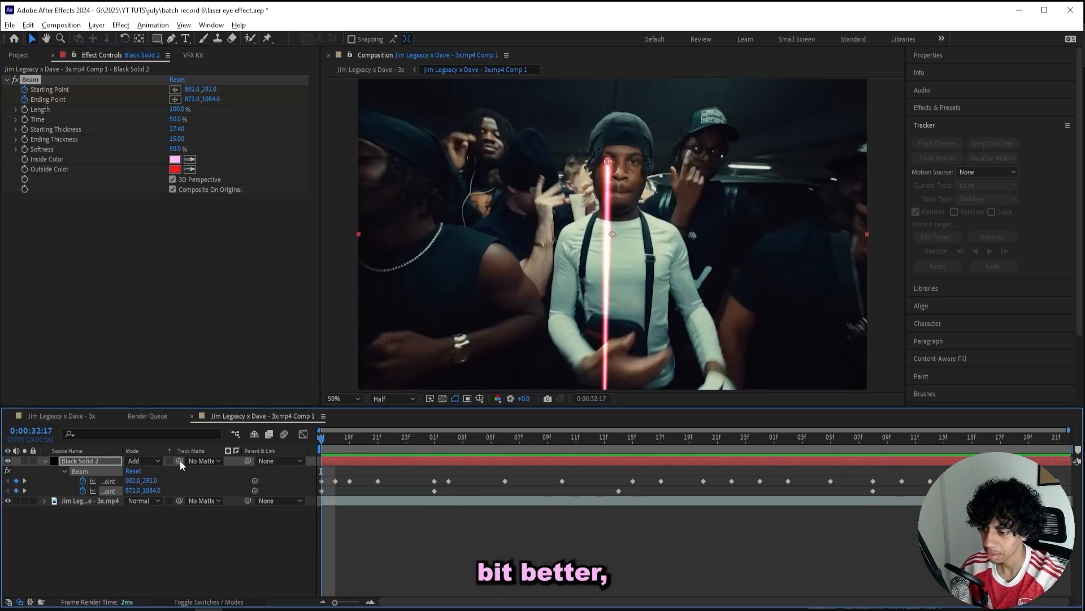
left_click(198, 602)
left_click(169, 460)
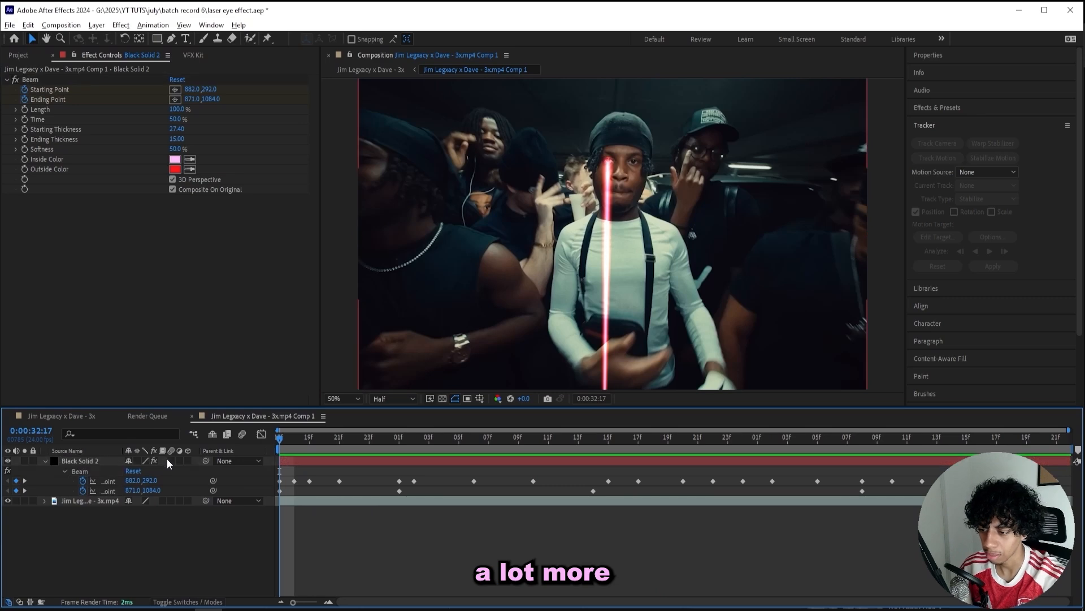
key("space")
key("space")
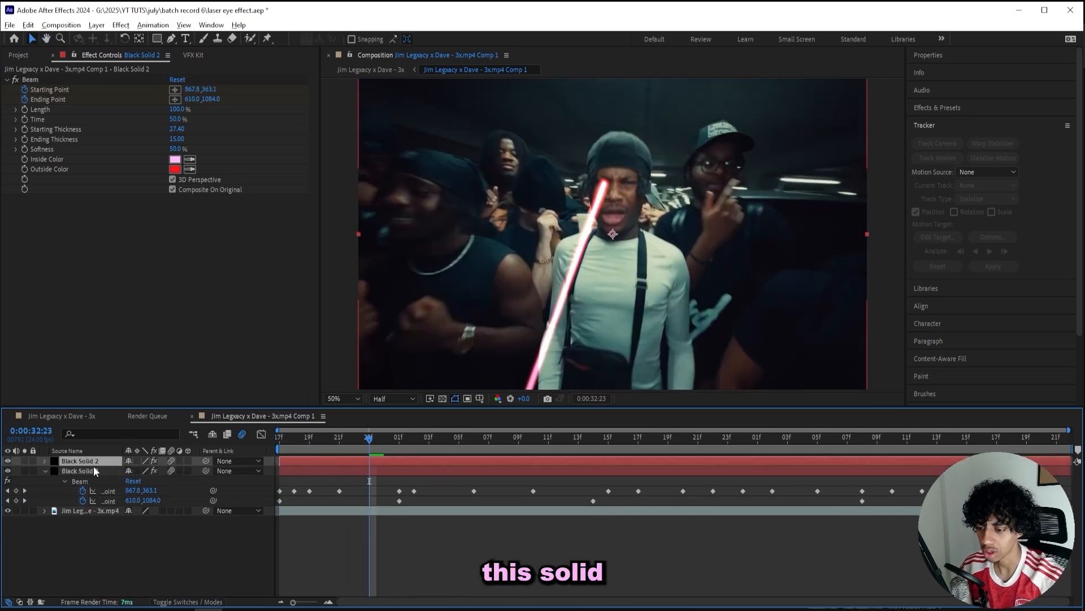
Duplicate the beam layer and aim the copy from the right eye, with a slimmer starting thickness.
key("ctrl+d")
key("Home")
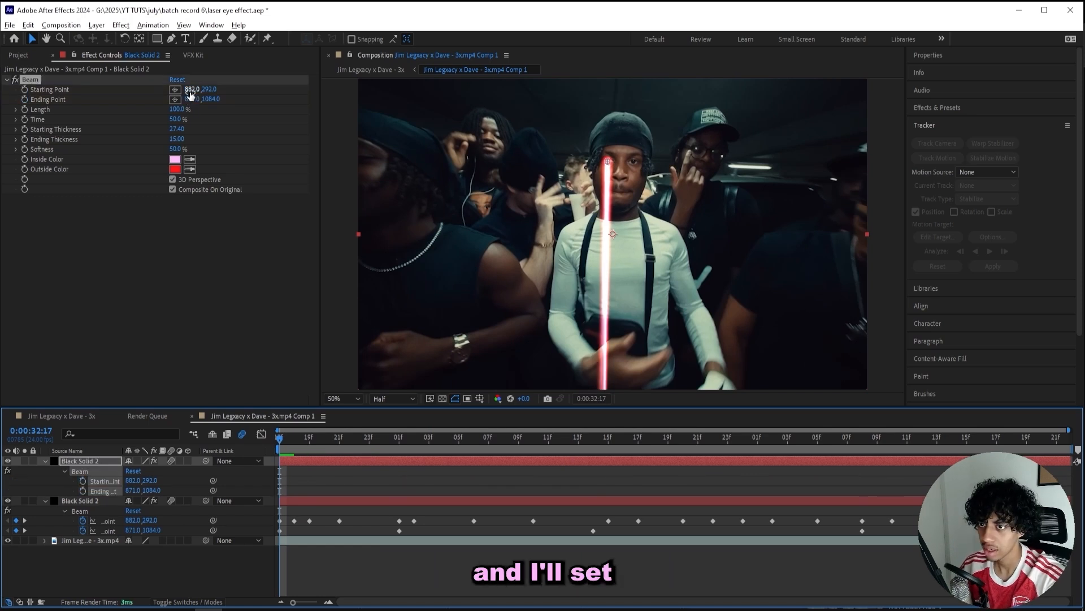
left_click_drag(191, 93, 299, 110)
scroll(624, 141, "up", 1)
left_click_drag(624, 141, 629, 201)
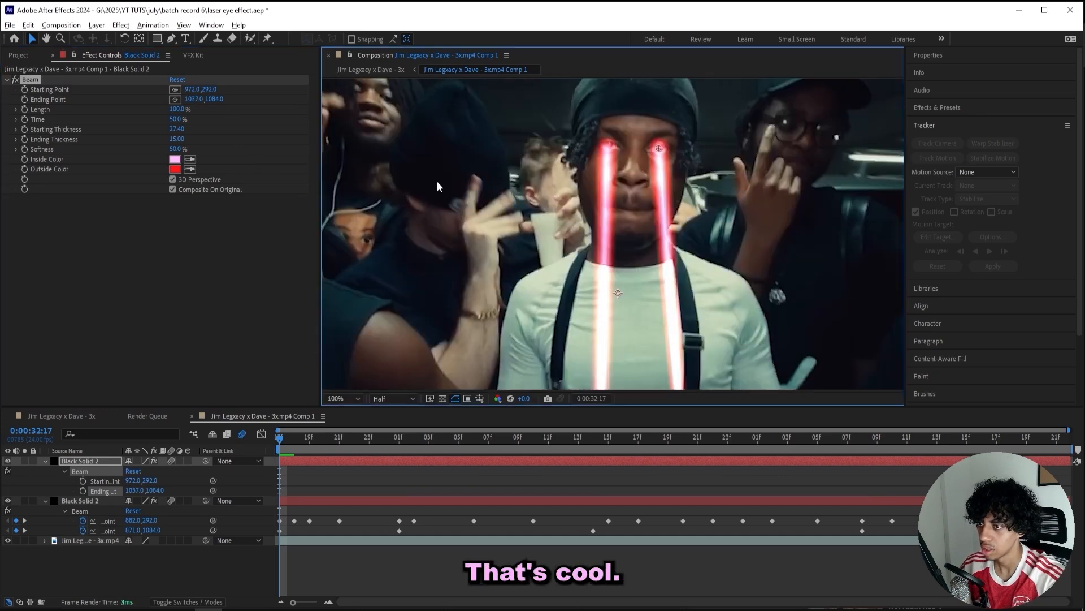
left_click_drag(176, 132, 143, 130)
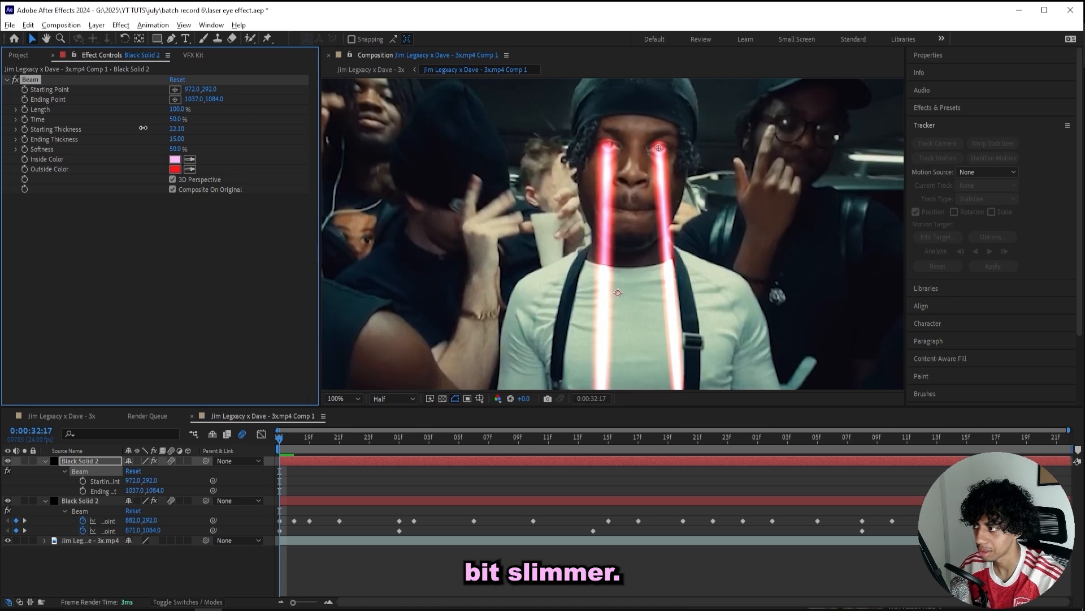
left_click(95, 502)
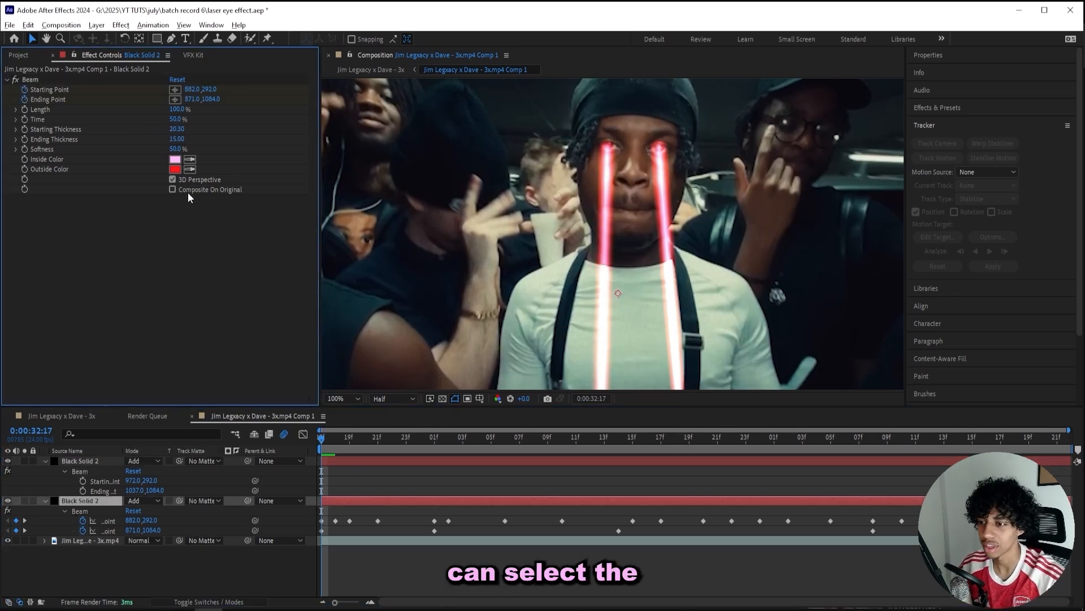
left_click(191, 190)
Set a beam layer's blending to Normal and enable the top beam's Starting and Ending Point keyframes.
left_click(158, 501)
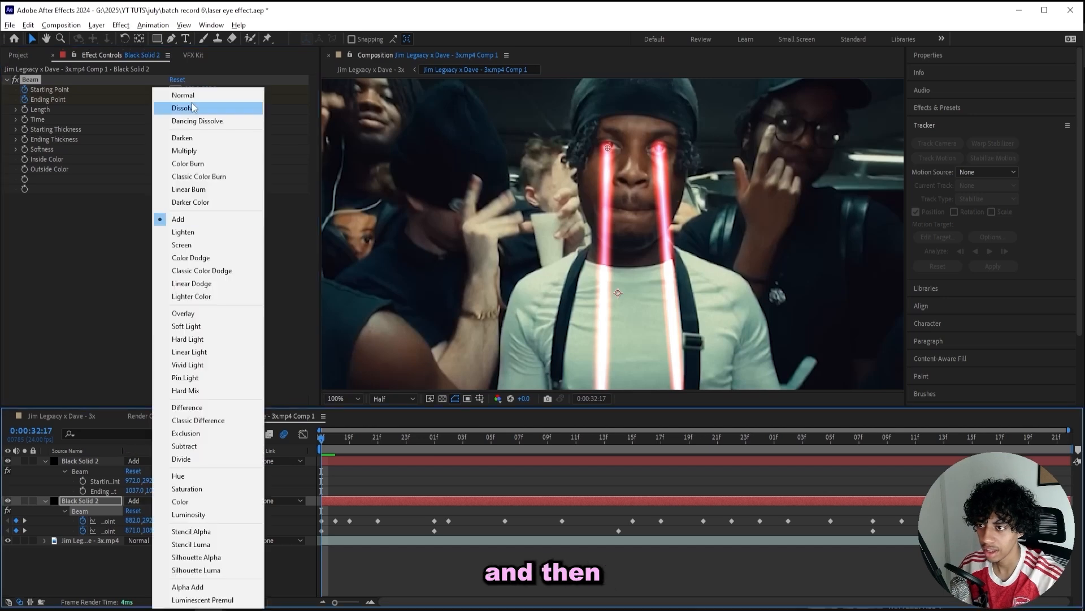
left_click(184, 95)
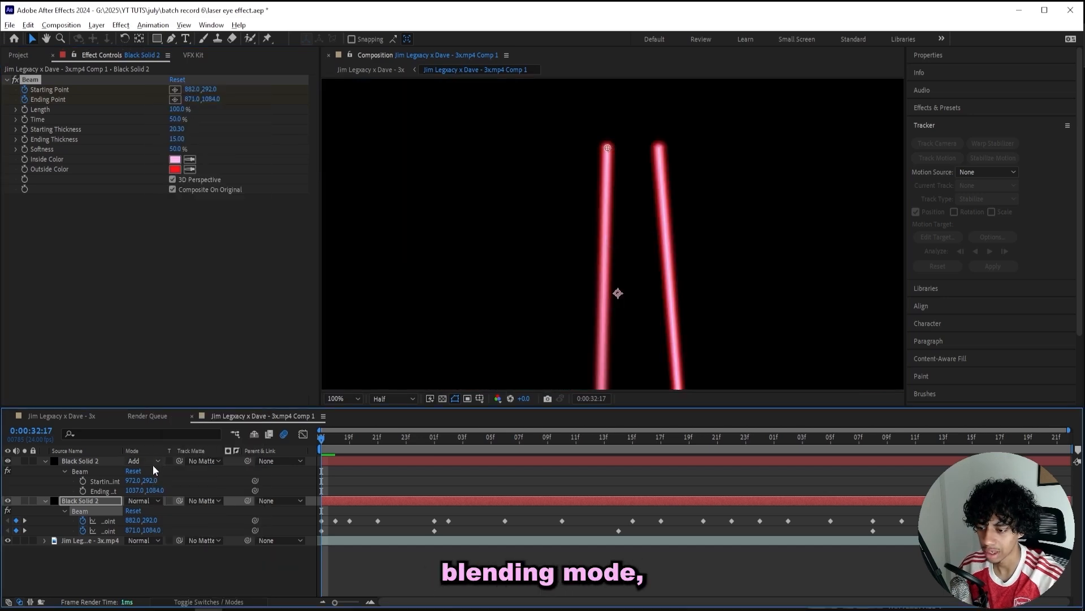
left_click(97, 500)
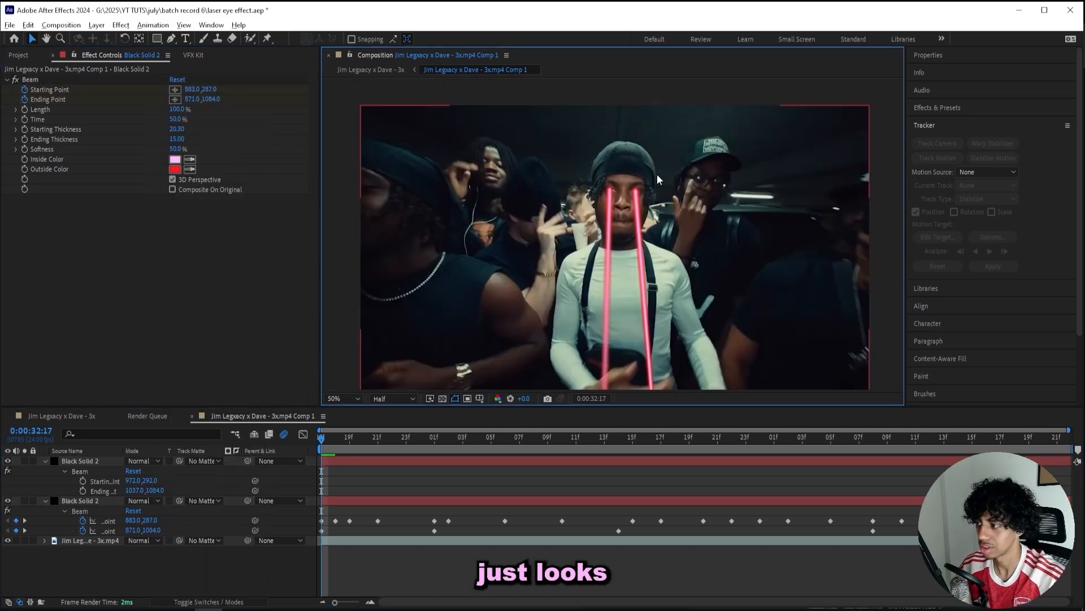
left_click(379, 459)
scroll(657, 186, "up", 1)
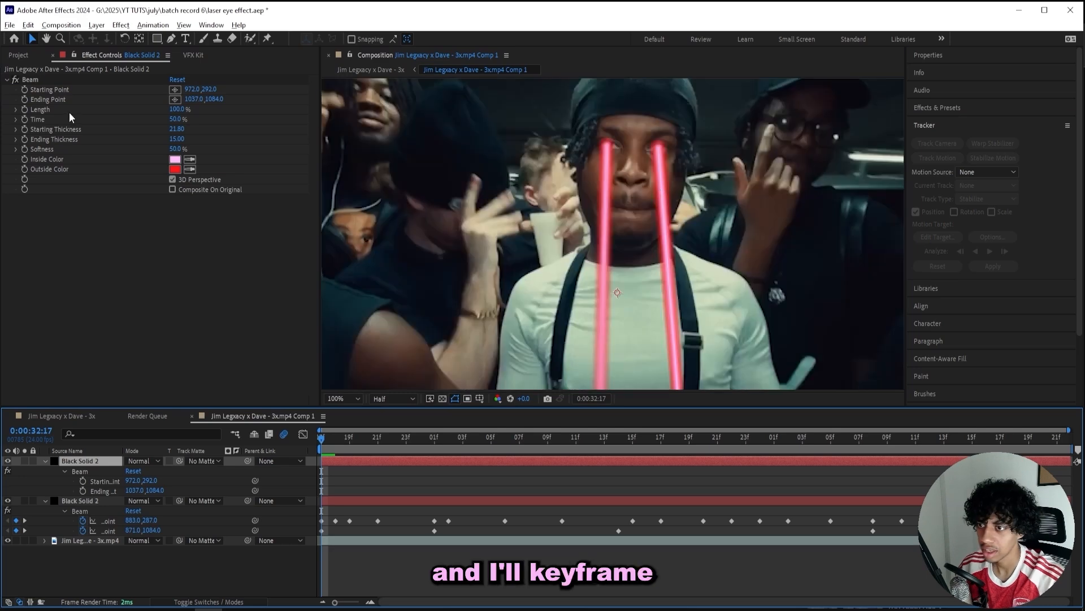
left_click(25, 90)
left_click(25, 99)
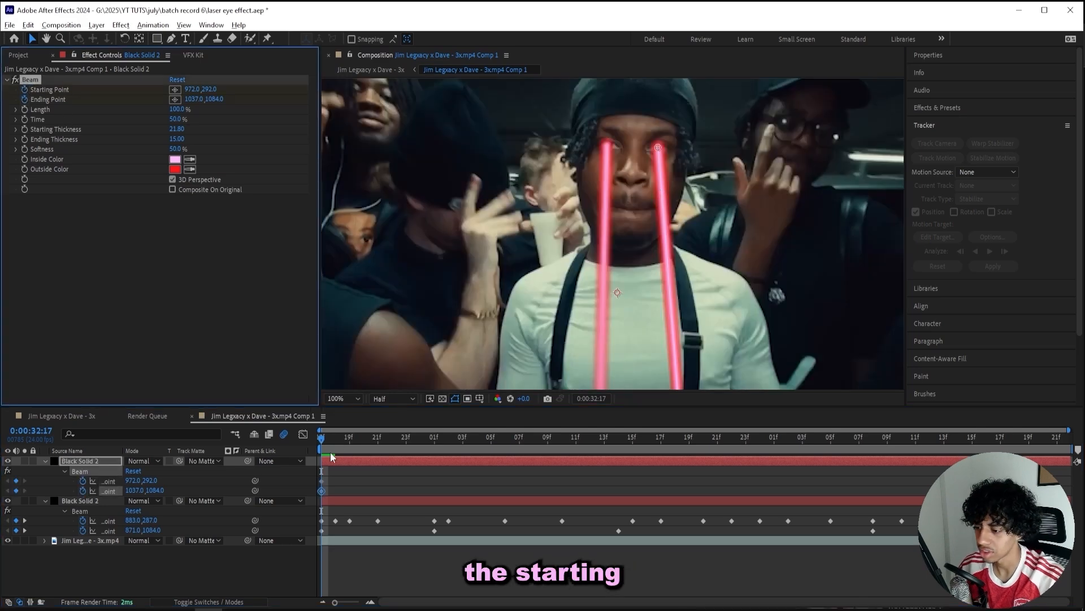
Scrub through the shot to check both beams and fit the whole frame in the viewer.
left_click_drag(323, 436, 431, 433)
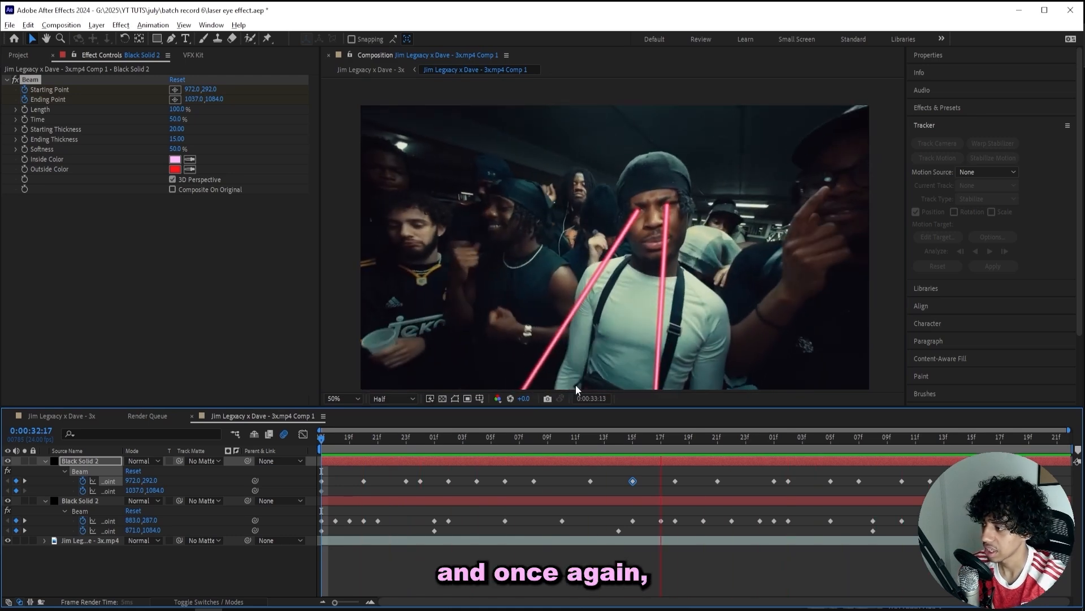
key("space")
scroll(655, 282, "down", 2)
left_click(343, 398)
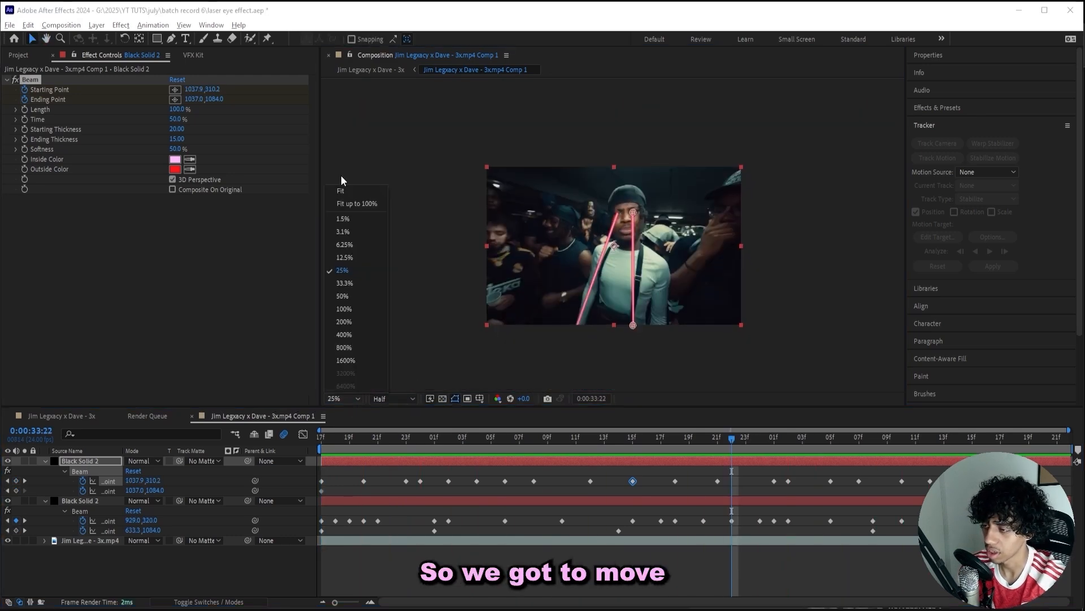
left_click(341, 176)
left_click(343, 399)
left_click(349, 193)
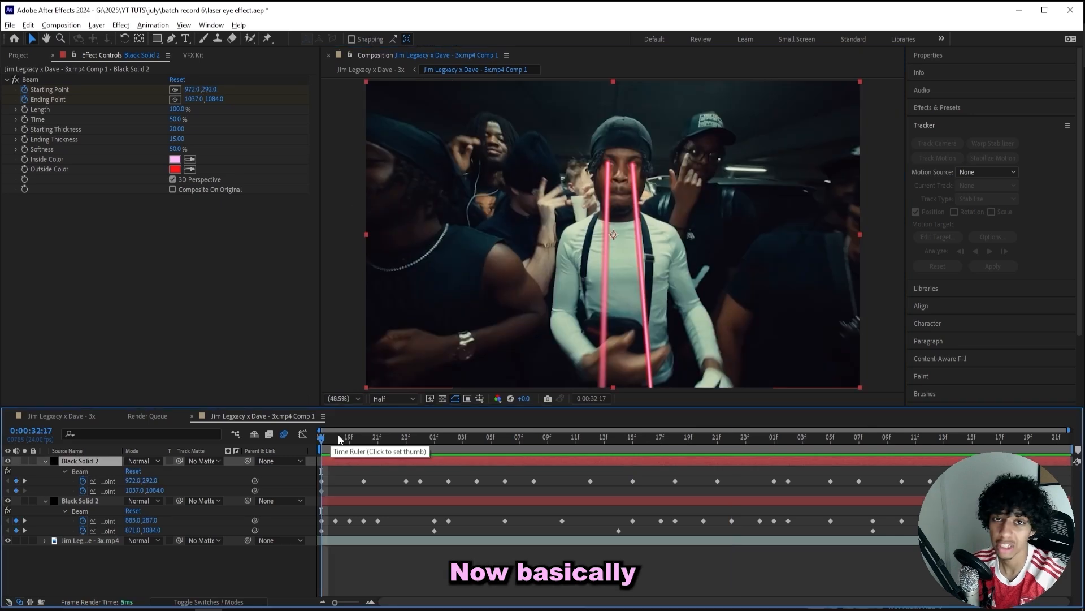
Keyframe the second beam's Ending Point at 33:01, 34:08 (1209, 1084) and near the shot's end.
left_click_drag(340, 439, 434, 439)
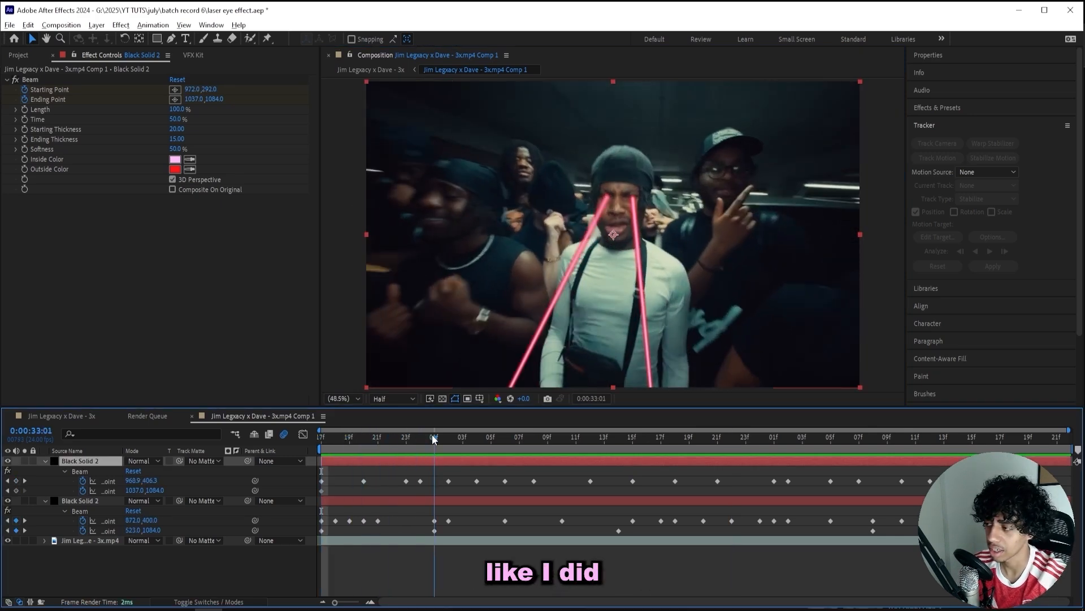
scroll(558, 263, "up", 1)
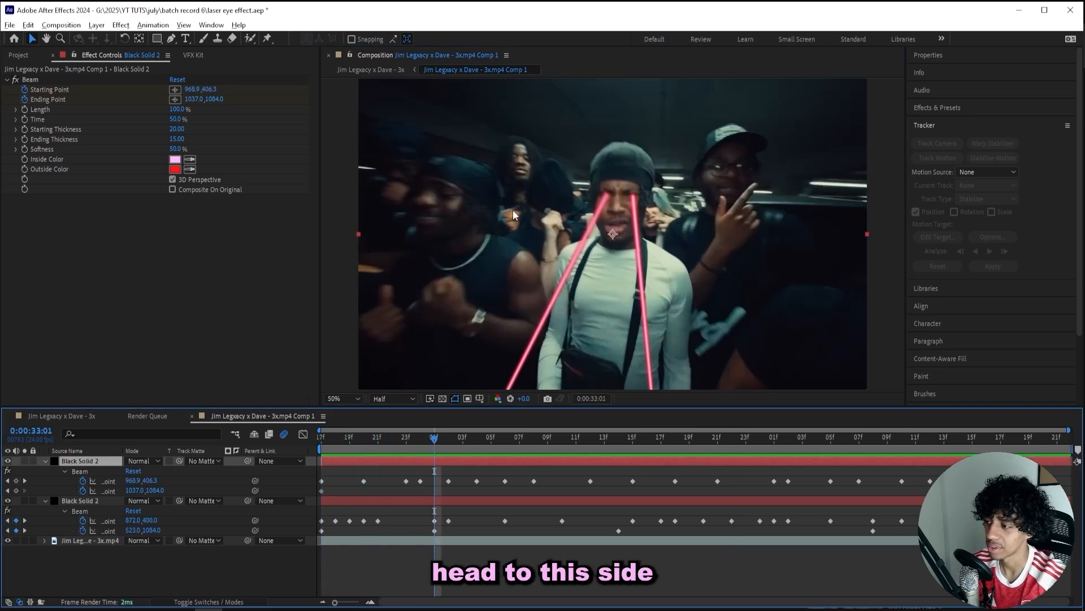
left_click_drag(193, 90, 182, 103)
key("ctrl+z")
left_click_drag(76, 113, 50, 113)
left_click_drag(47, 115, 45, 115)
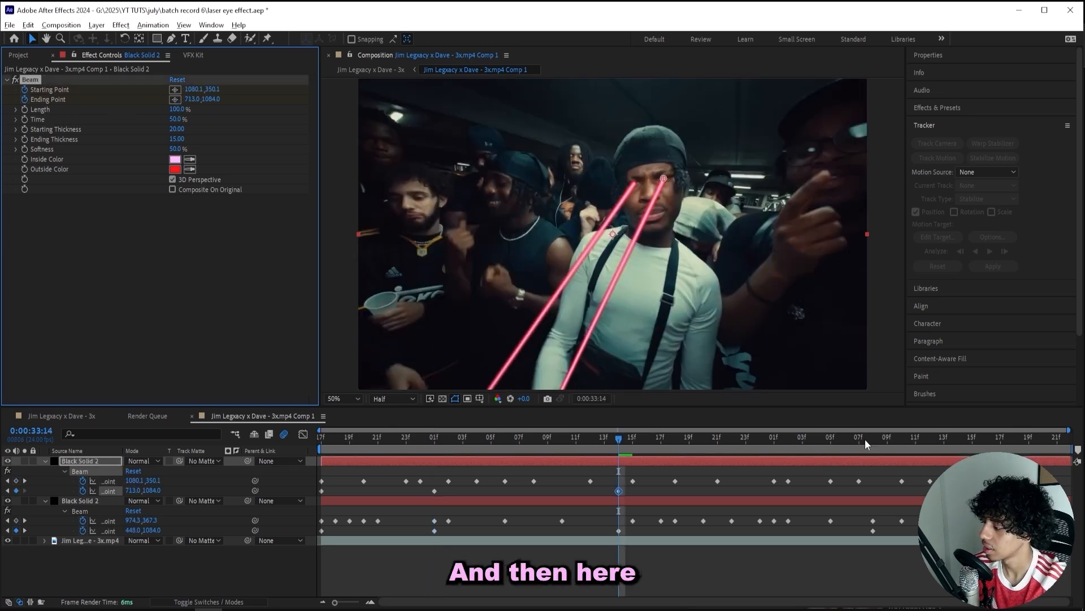
left_click_drag(865, 438, 877, 439)
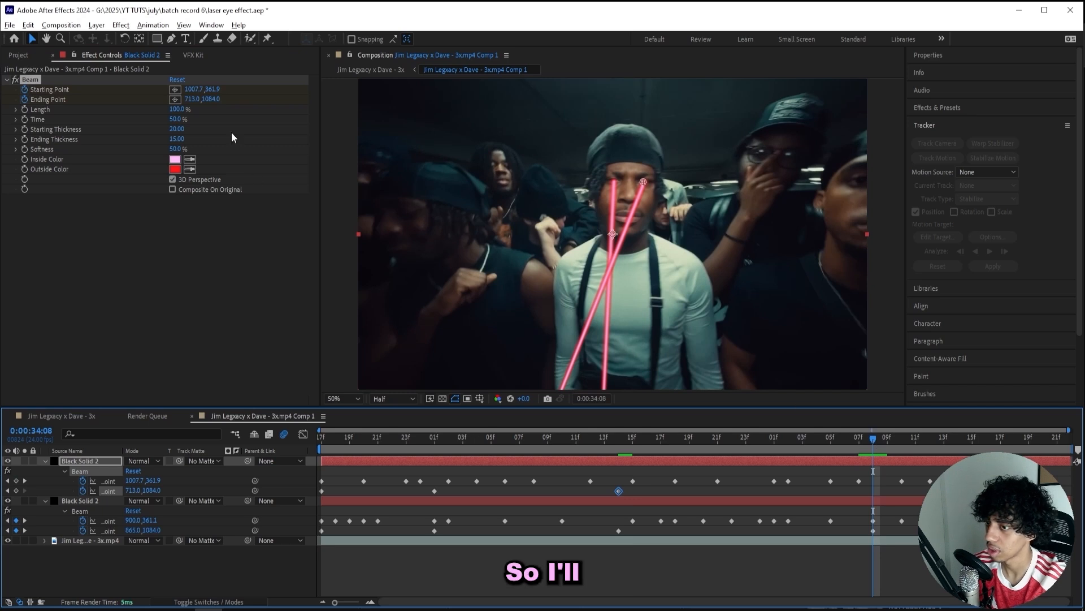
left_click_drag(189, 100, 359, 100)
left_click(1053, 448)
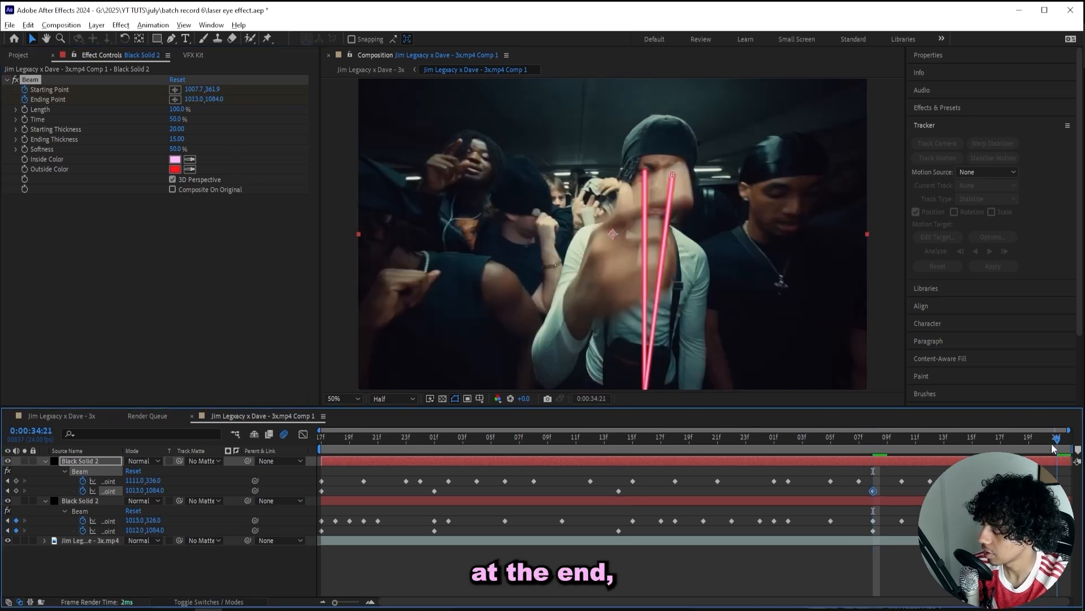
left_click_drag(195, 100, 308, 115)
left_click_drag(1055, 439, 243, 436)
Collapse all layers' properties, play back the shot, and select the top beam layer.
left_click(190, 601)
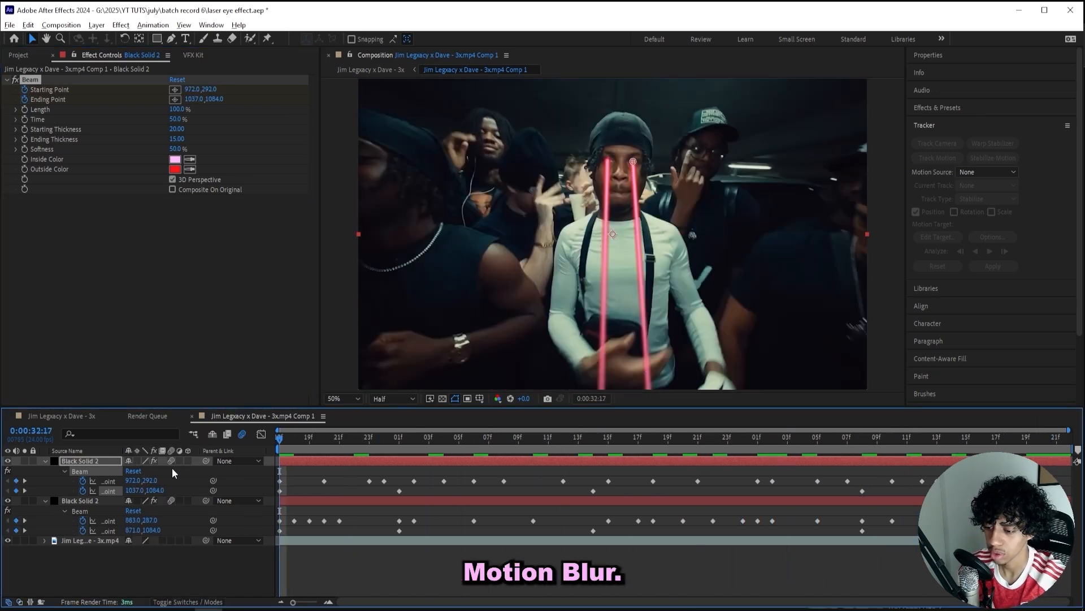
key("ctrl+a")
left_click(45, 501)
left_click(366, 550)
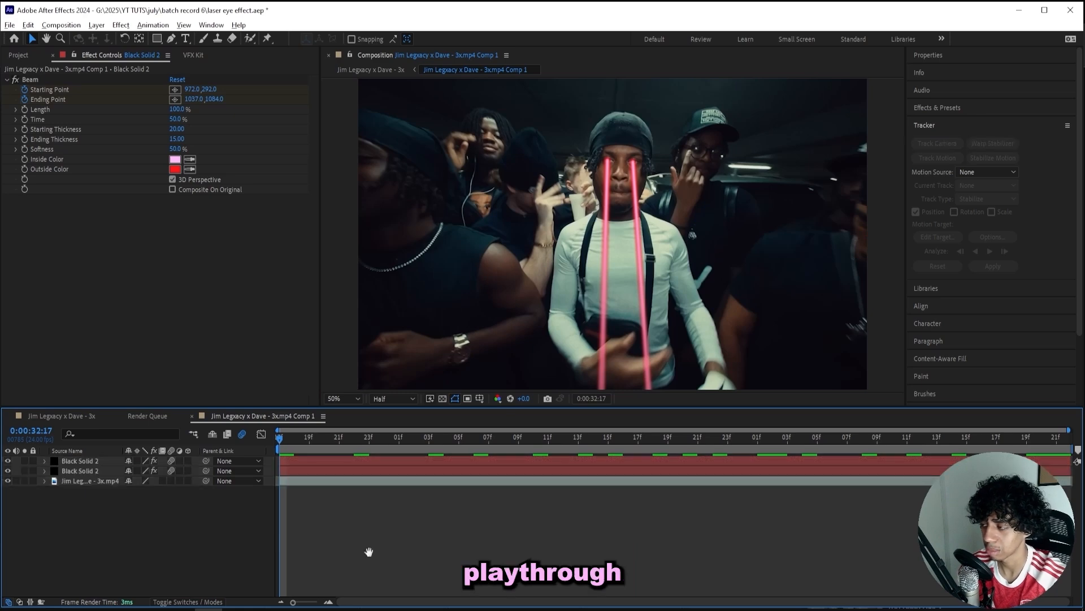
key("space")
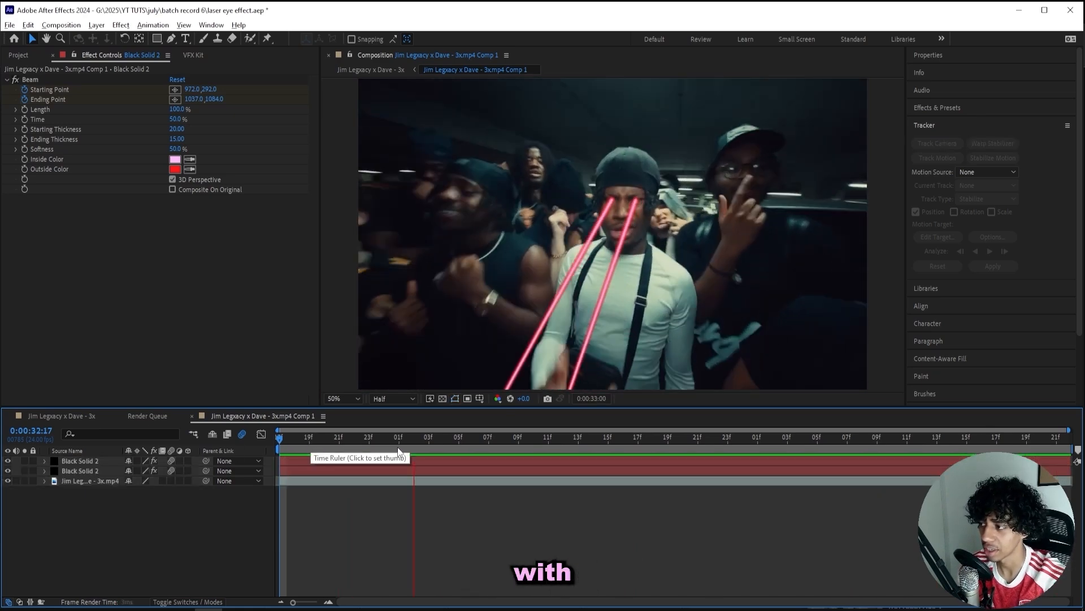
left_click(318, 460)
Apply Deep Glow with Unmult, Exposure 0.67 and Radius 458, then switch it off to compare.
key("ctrl+space")
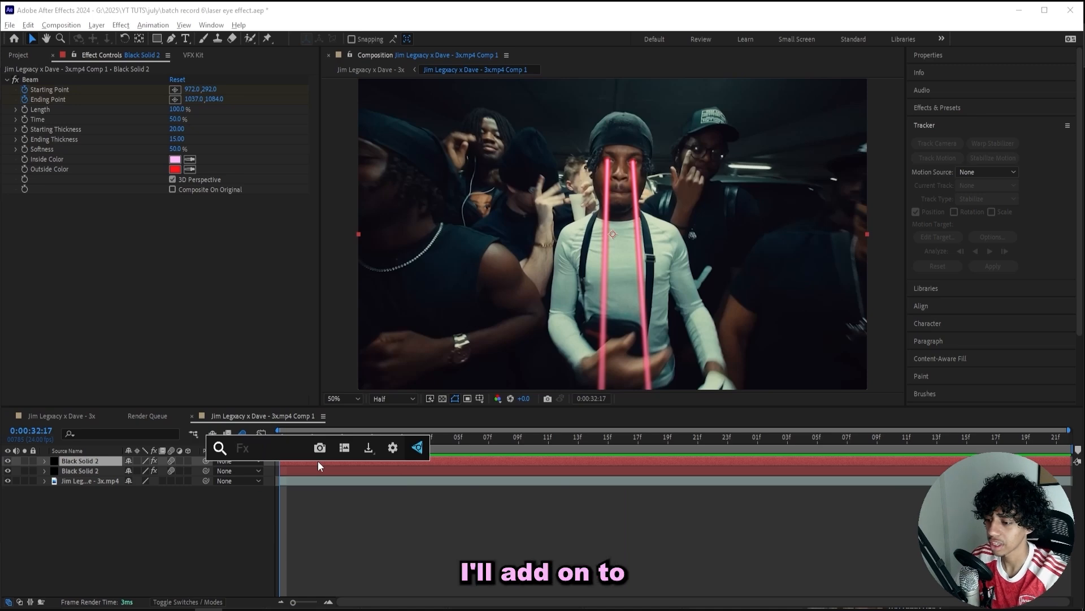
type("deep gl")
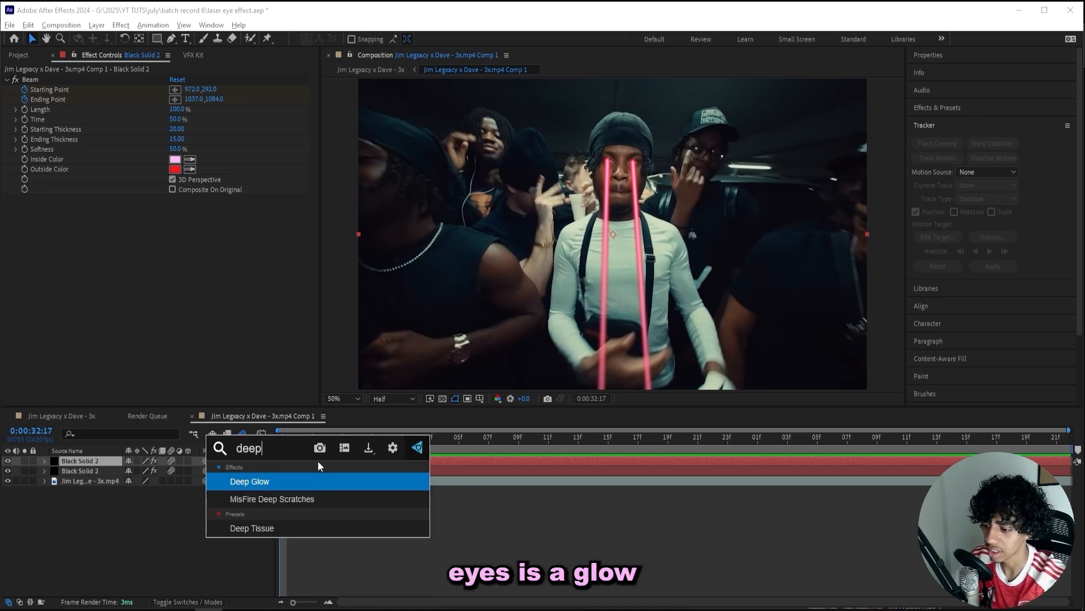
type("ow")
key("Return")
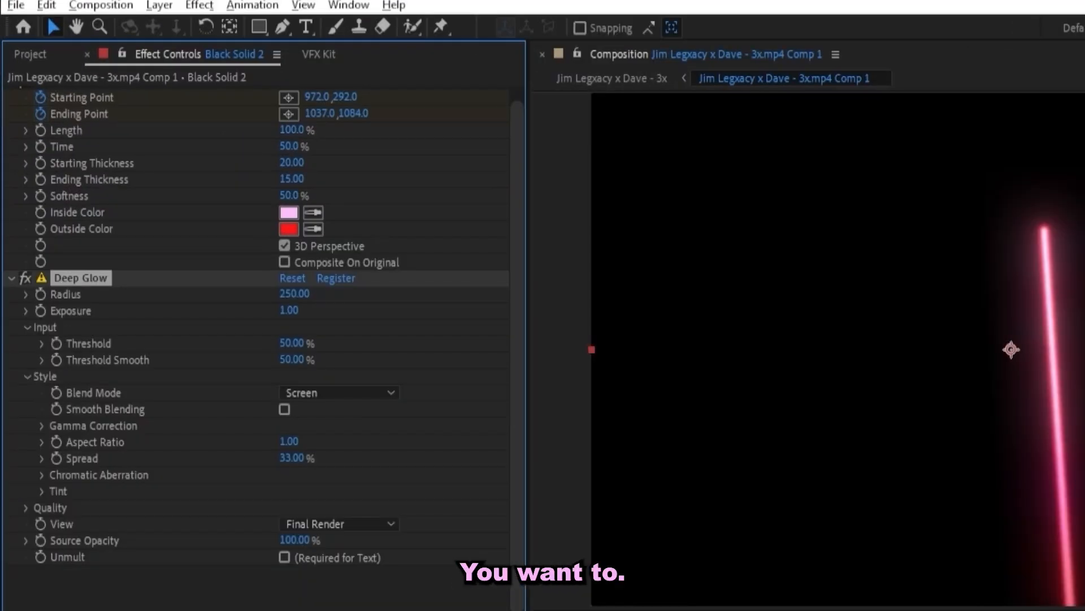
left_click(338, 555)
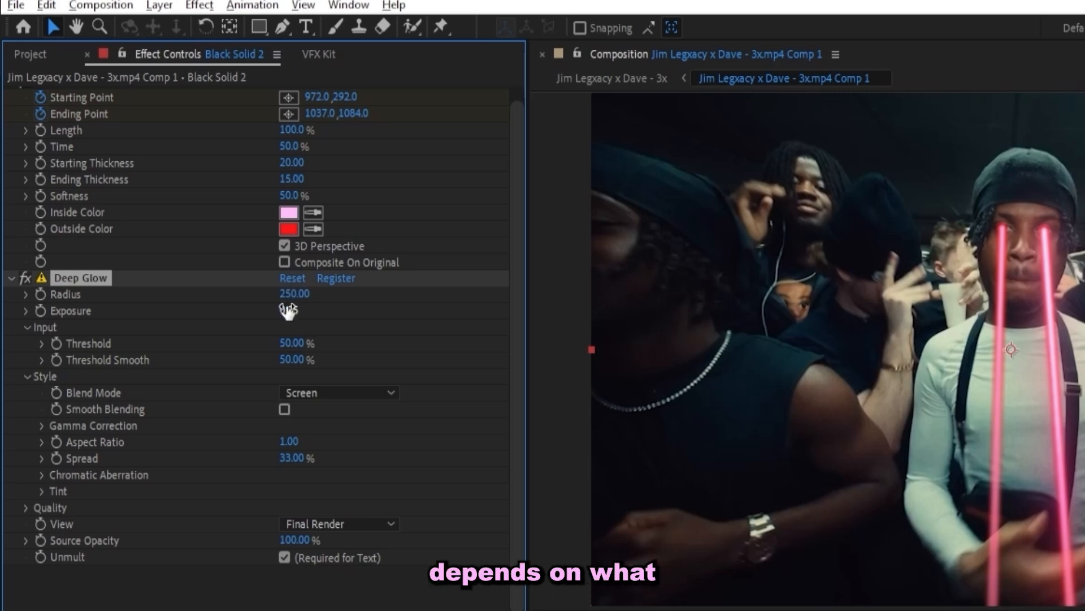
left_click_drag(286, 309, 265, 306)
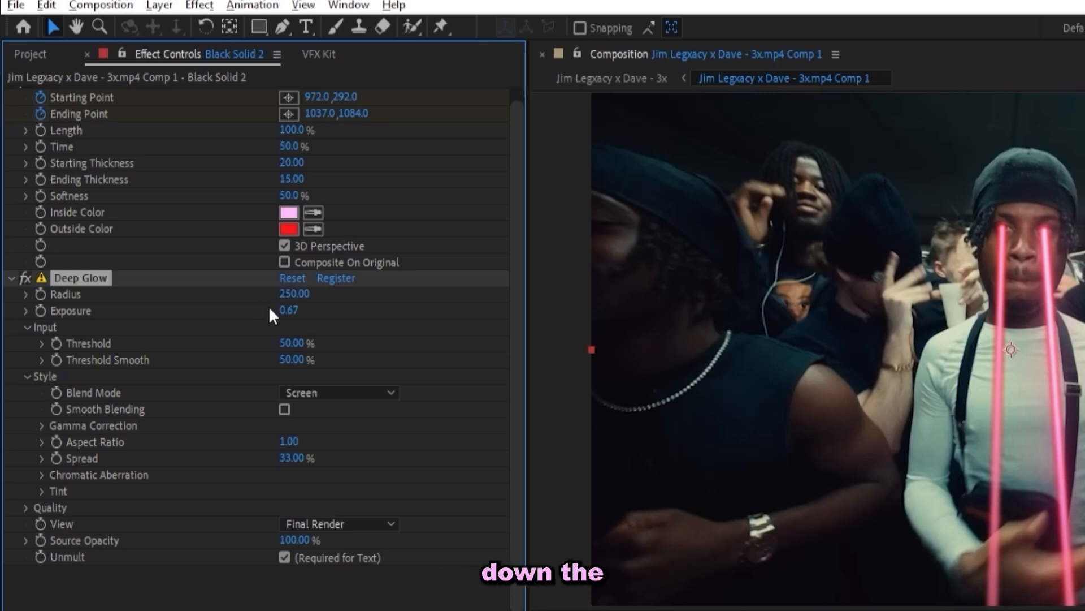
left_click_drag(411, 292, 450, 293)
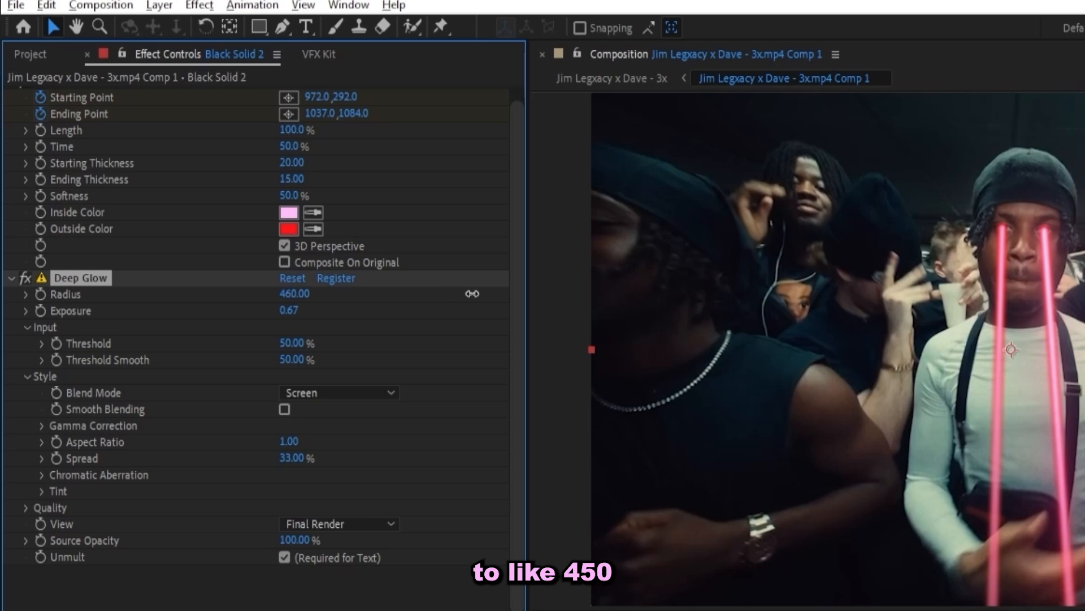
left_click(26, 276)
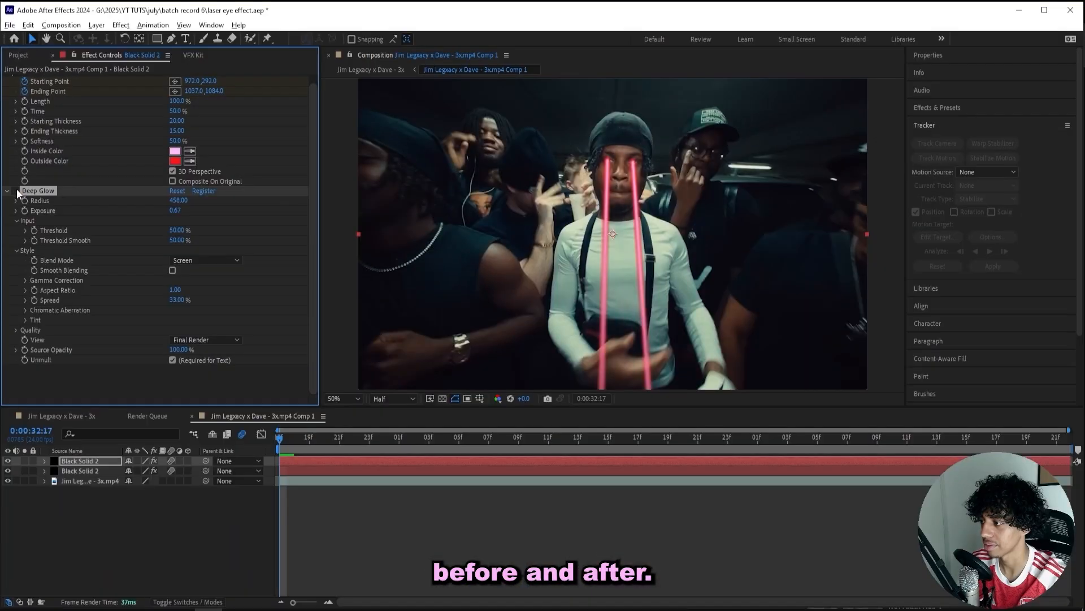
Re-enable Deep Glow, paste it onto the second Black Solid 2 beam, and preview both glowing beams.
left_click(26, 276)
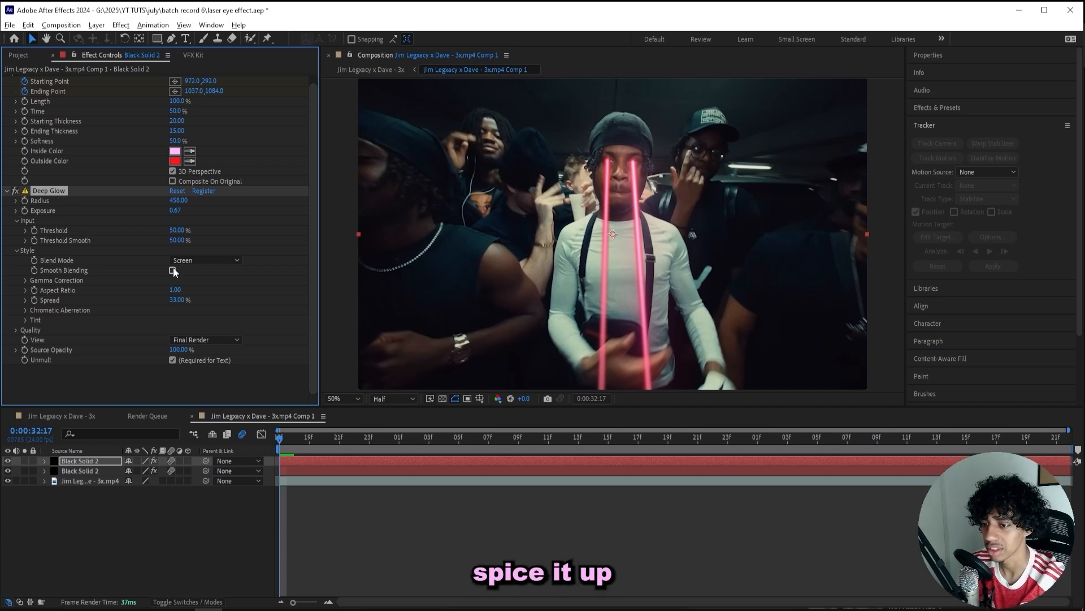
key("ctrl+c")
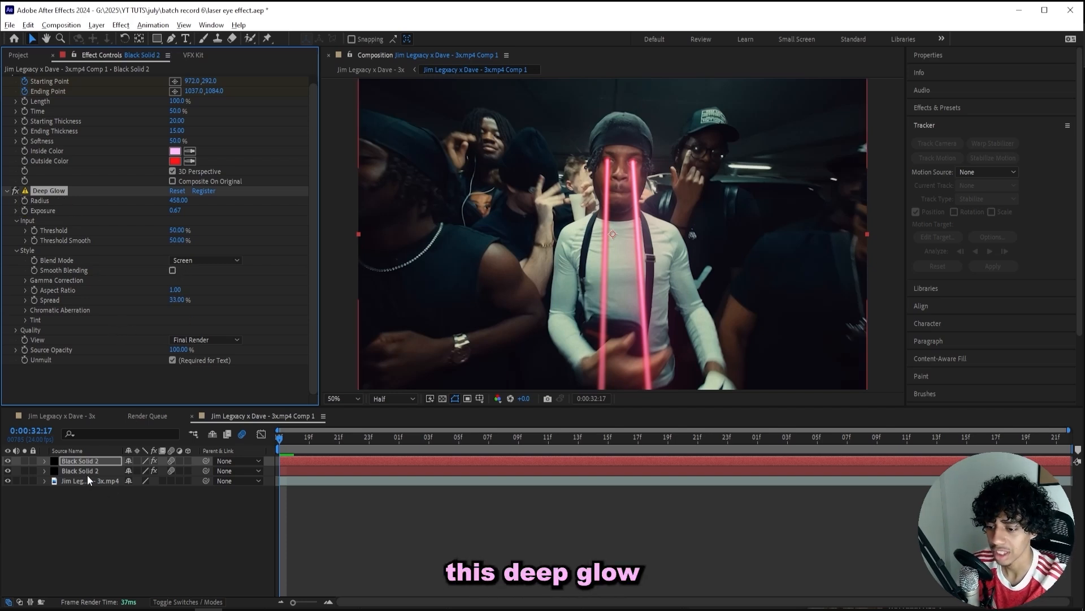
left_click(87, 471)
key("ctrl+v")
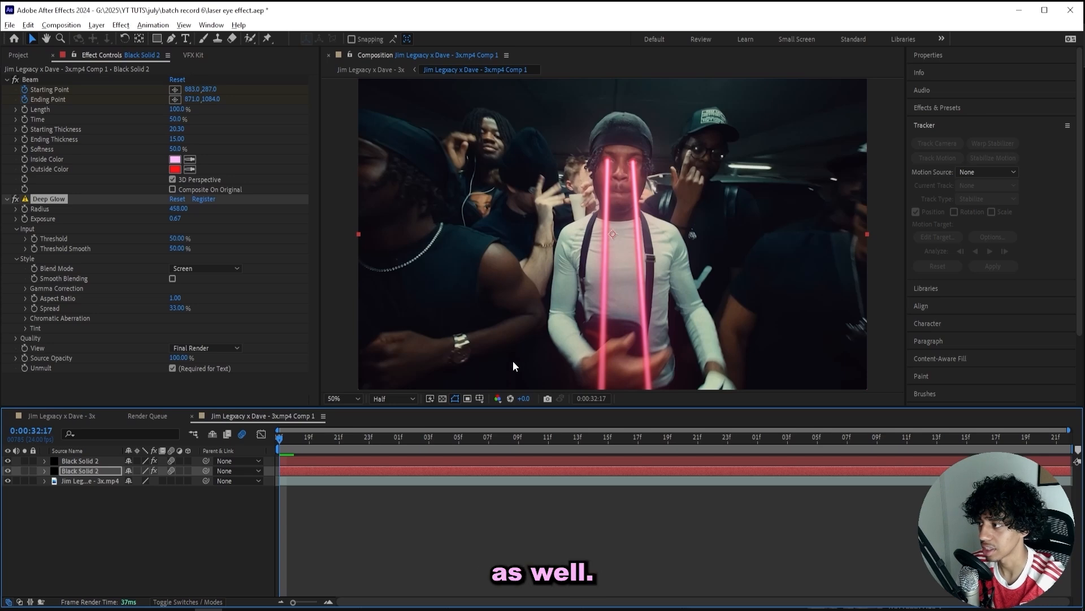
key("space")
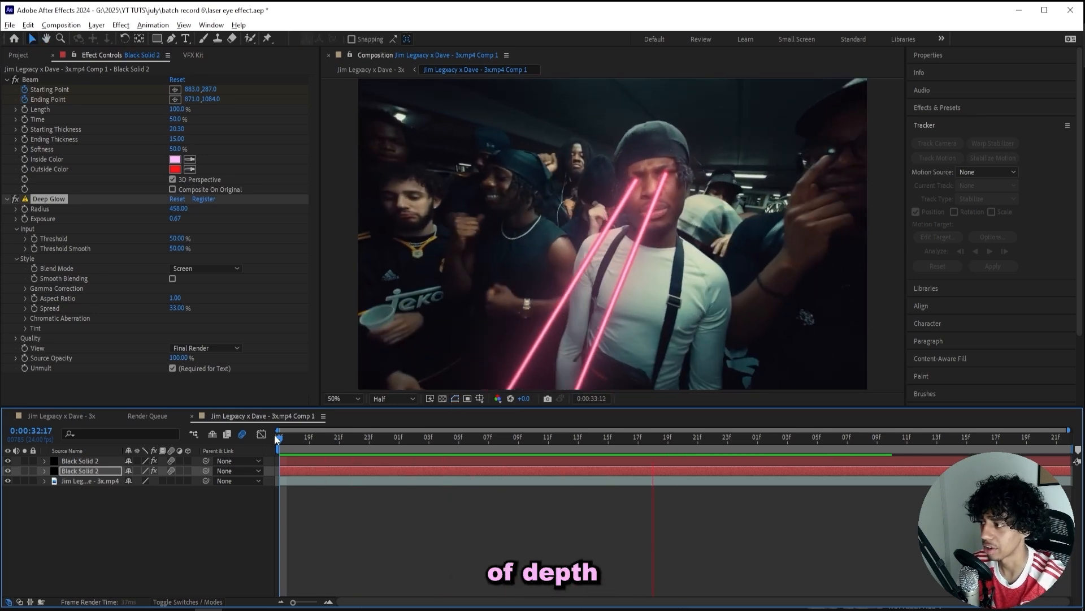
key("space")
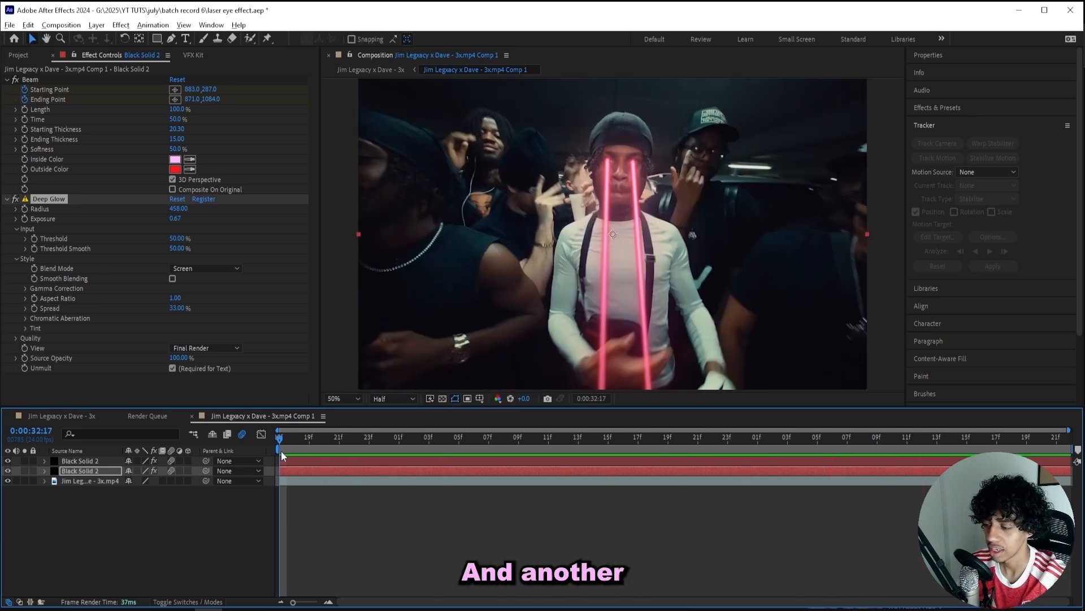
Apply Add Grain to the beam layer and set its viewing mode to Final Output.
key("ctrl+space")
type("add grain")
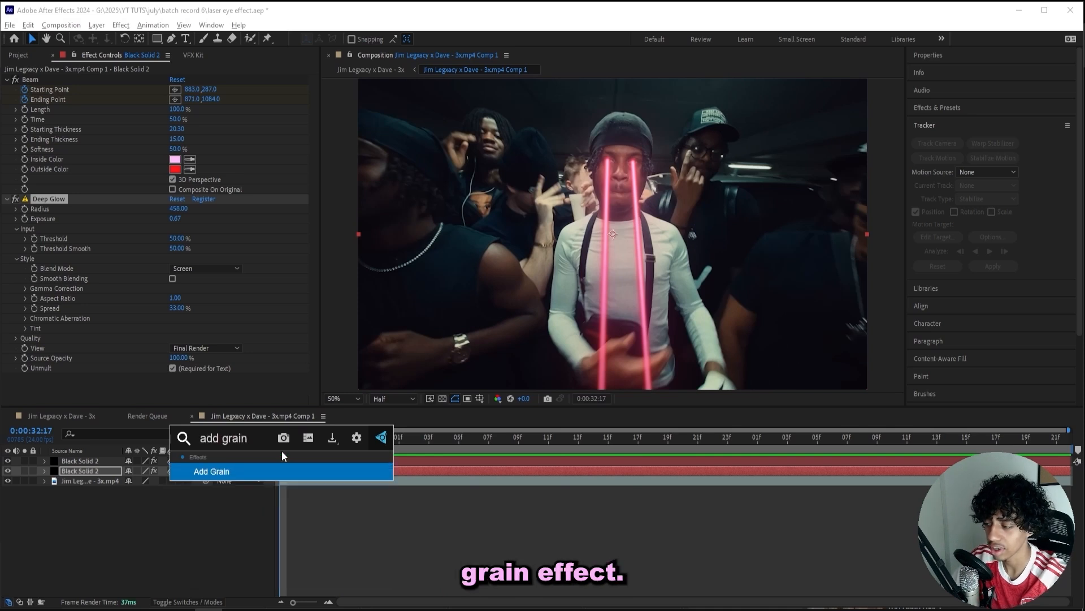
key("Return")
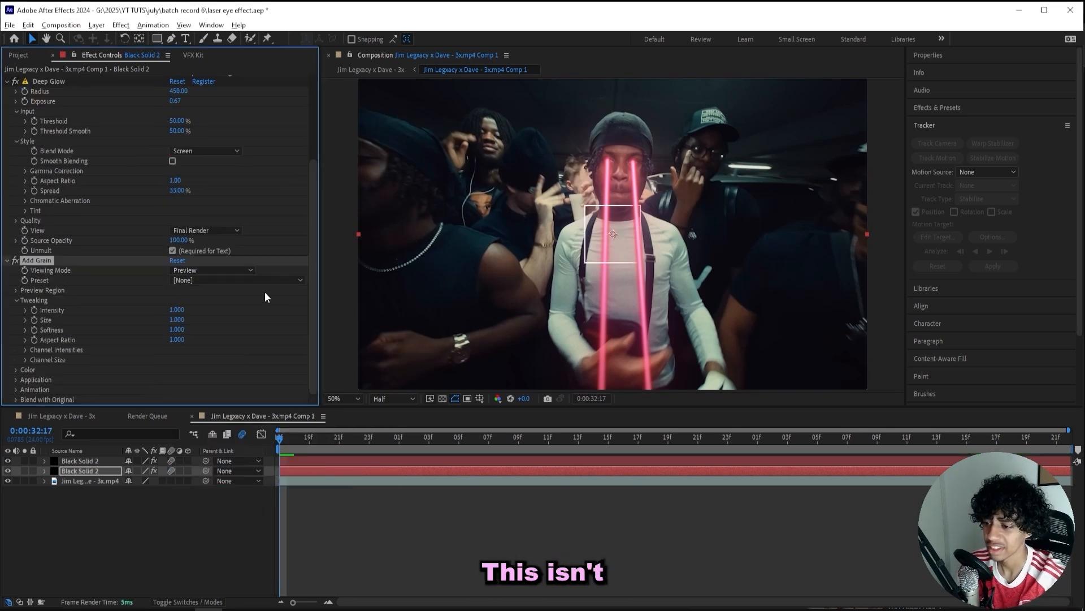
left_click(226, 271)
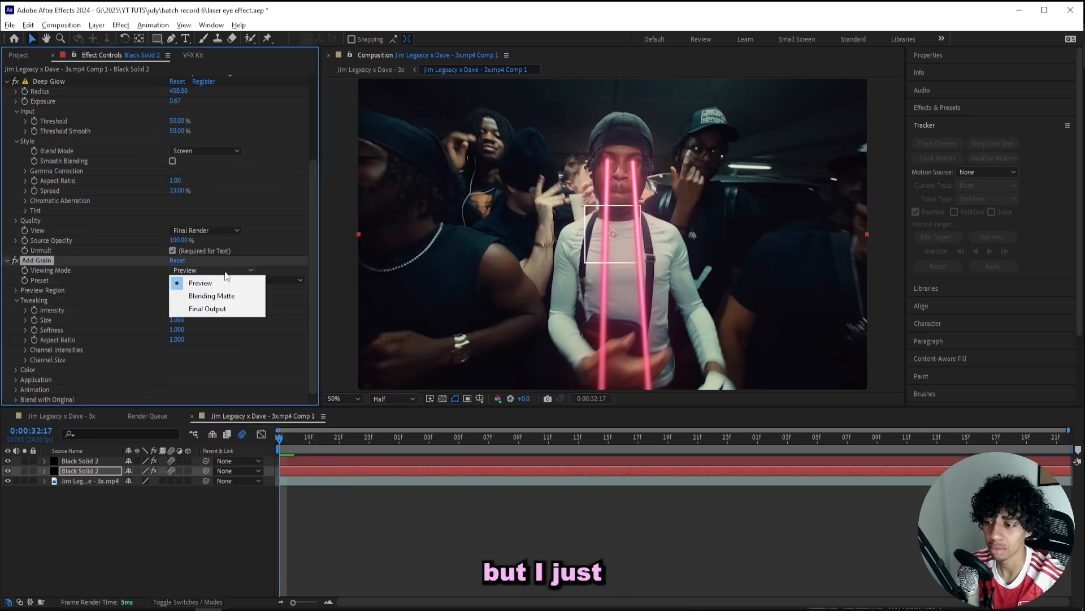
left_click(218, 309)
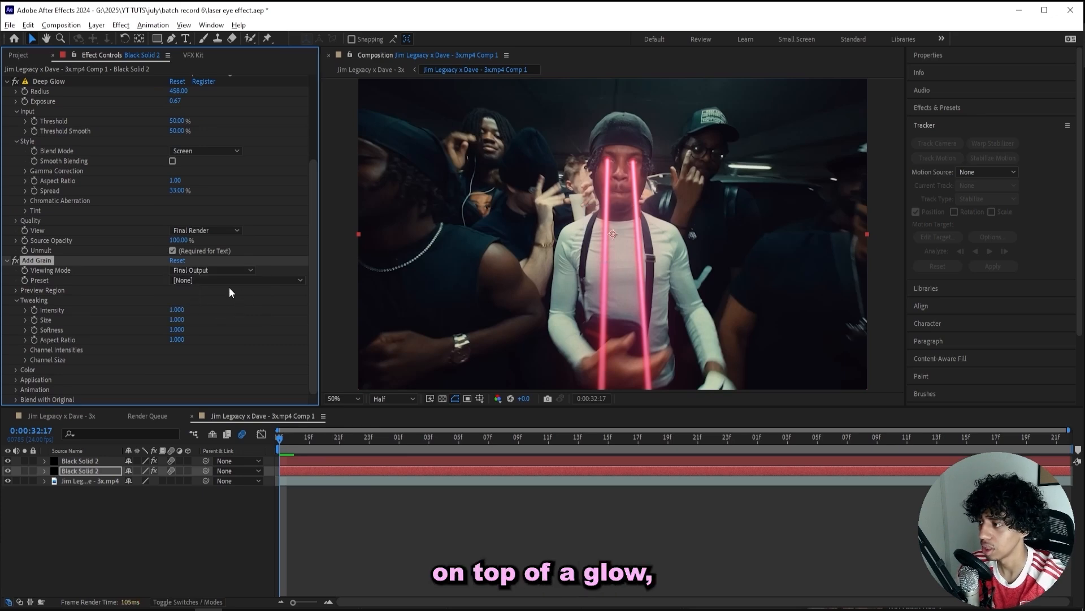
Test grain Intensity values of 5 and then 2.
left_click(177, 310)
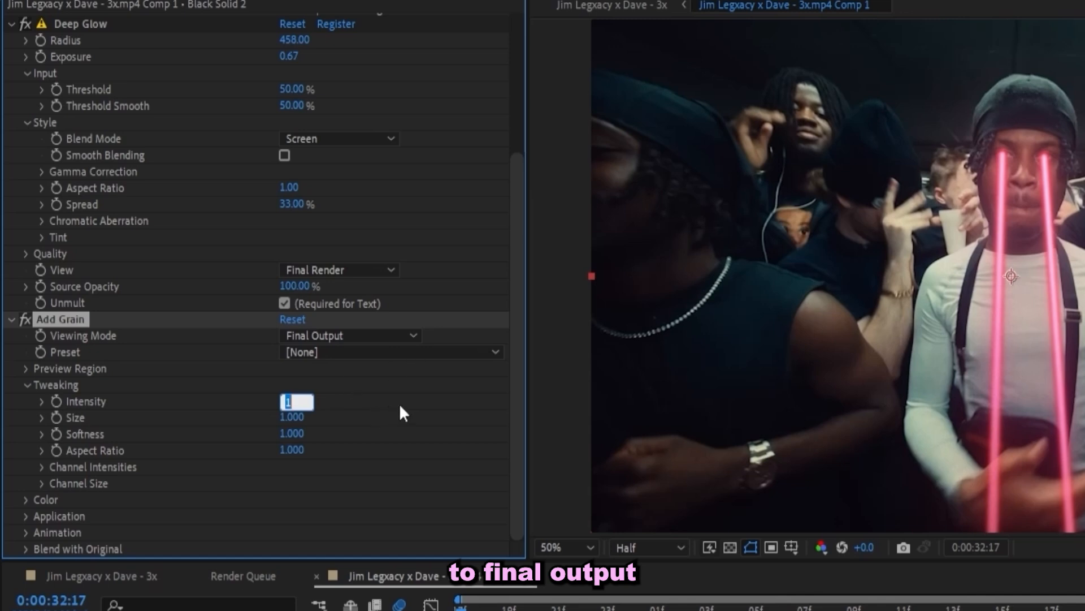
type("5")
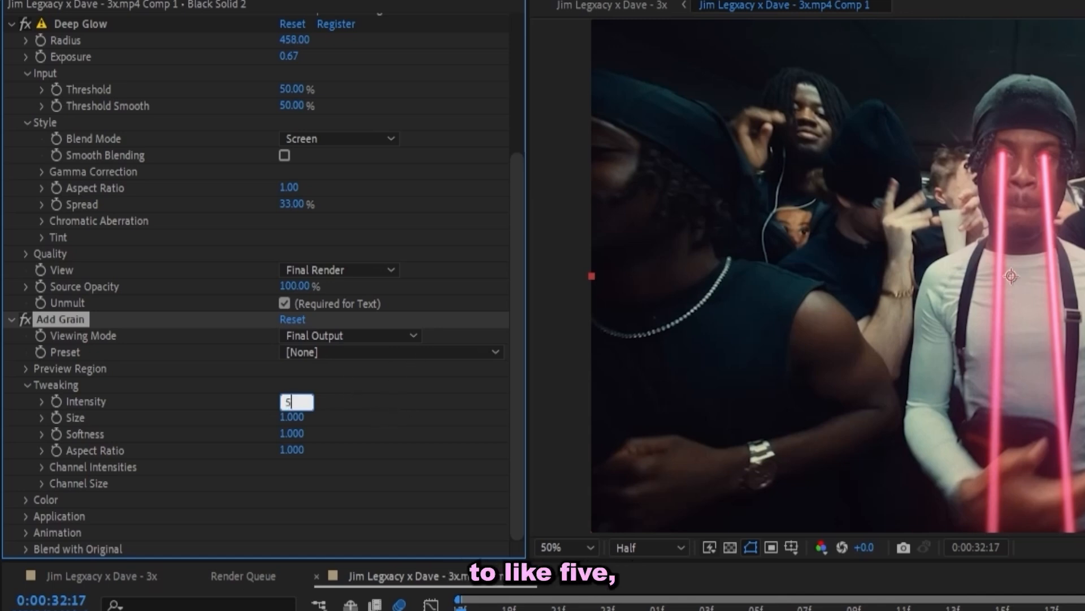
key("Return")
scroll(1009, 284, "up", 2)
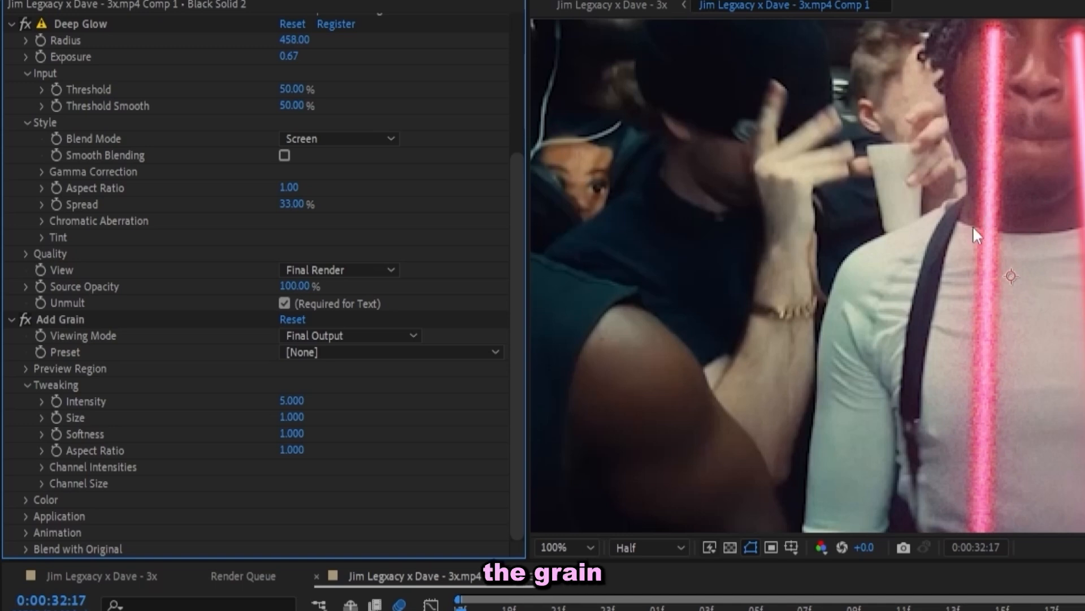
left_click(291, 400)
type("2")
key("Return")
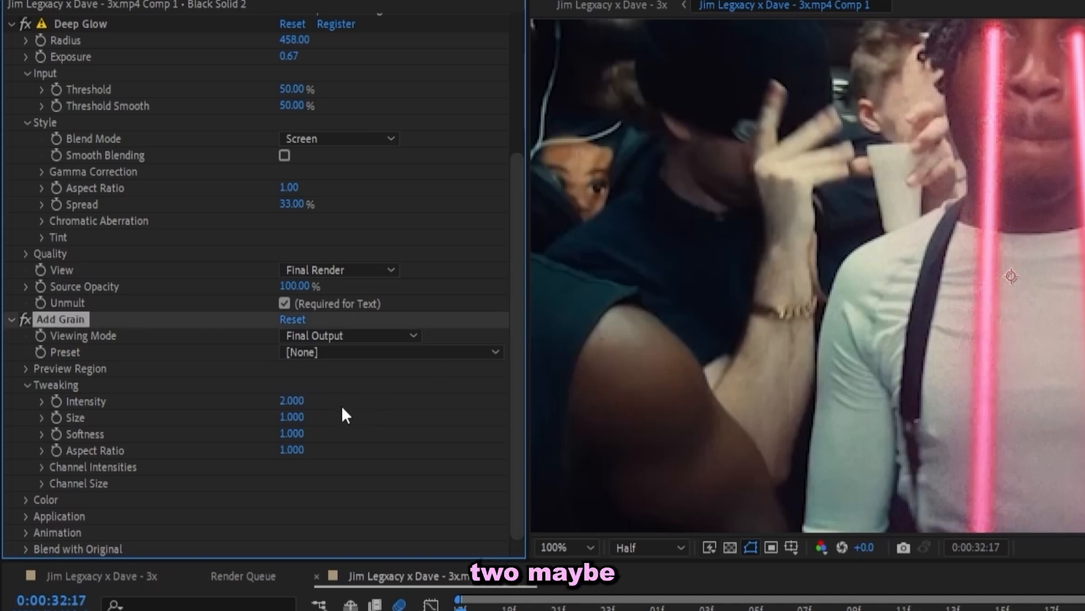
Try grain Intensity 3 and 2.5, settle on 2.000, and select the Add Grain effect.
left_click(283, 400)
type("3")
key("Return")
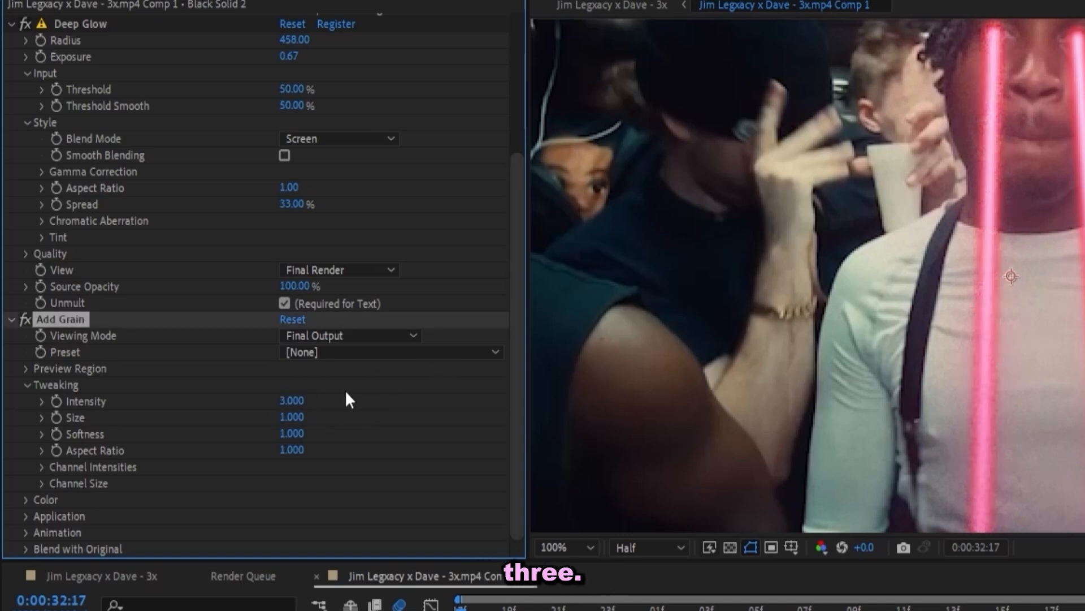
left_click(292, 400)
type("2")
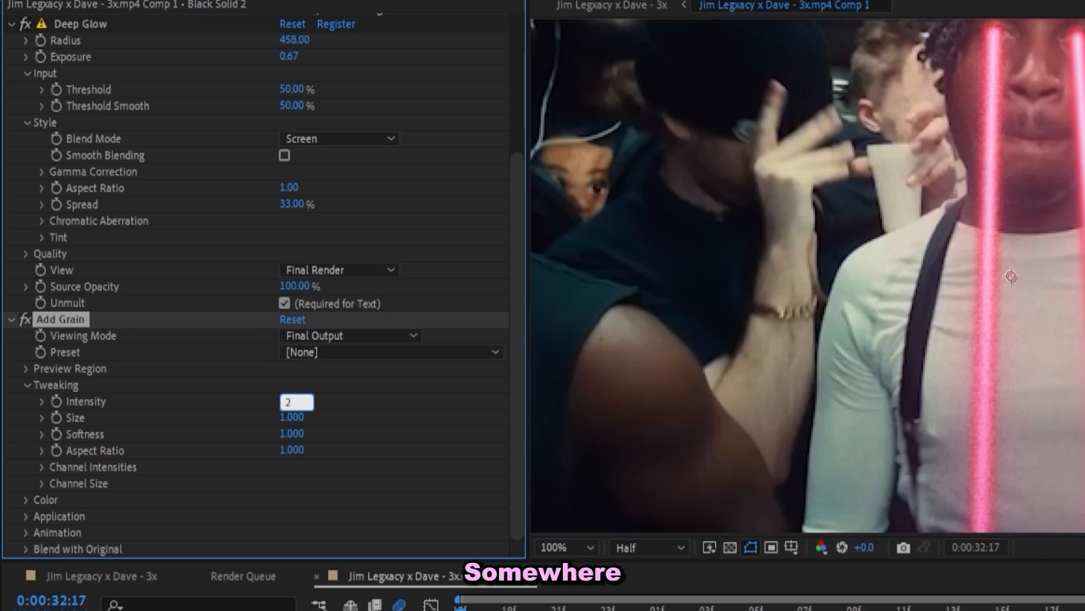
type(".5")
key("Return")
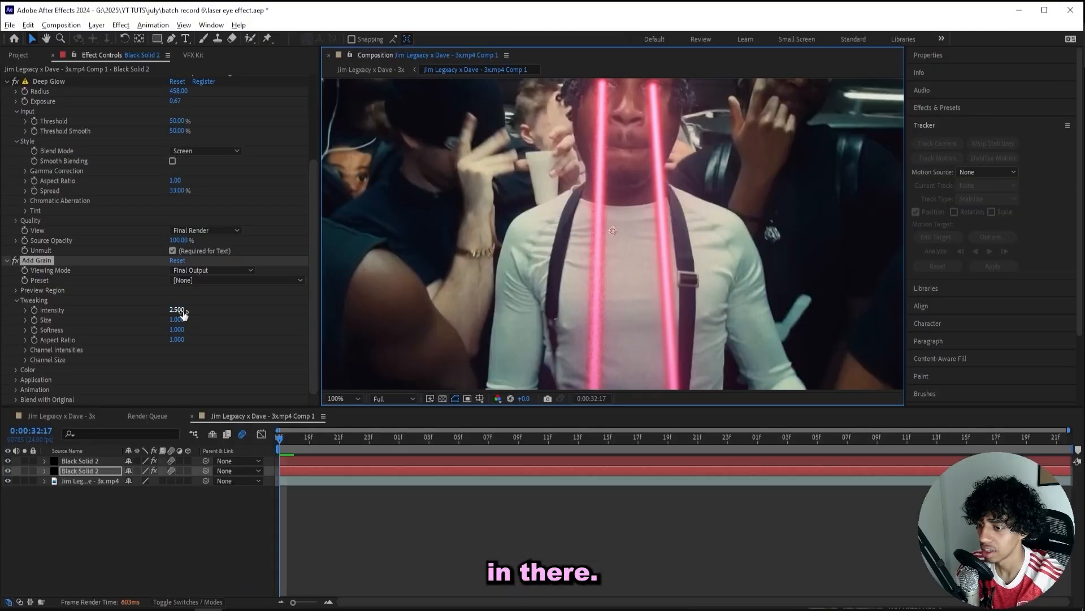
left_click(179, 310)
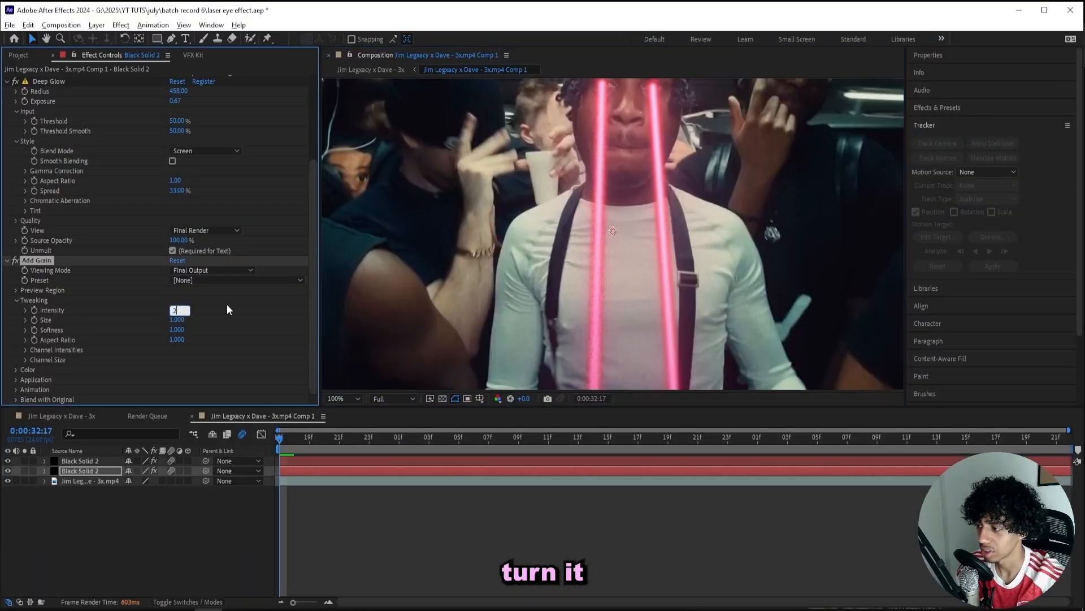
type("2")
key("Return")
scroll(611, 178, "down", 2)
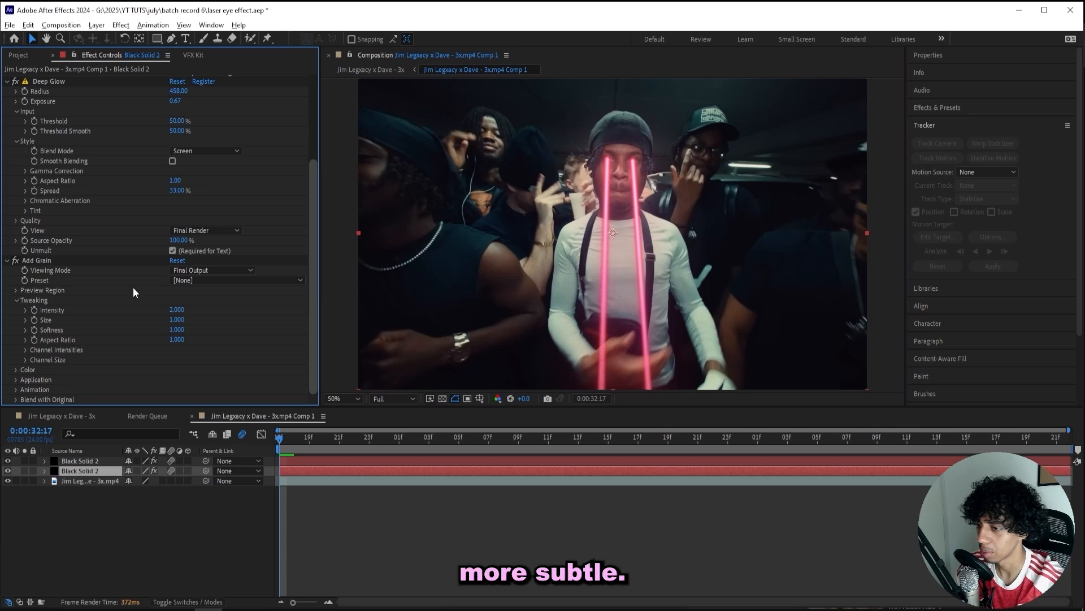
left_click(60, 260)
Paste Add Grain onto the top Black Solid 2 layer and preview from a later frame.
left_click(89, 458)
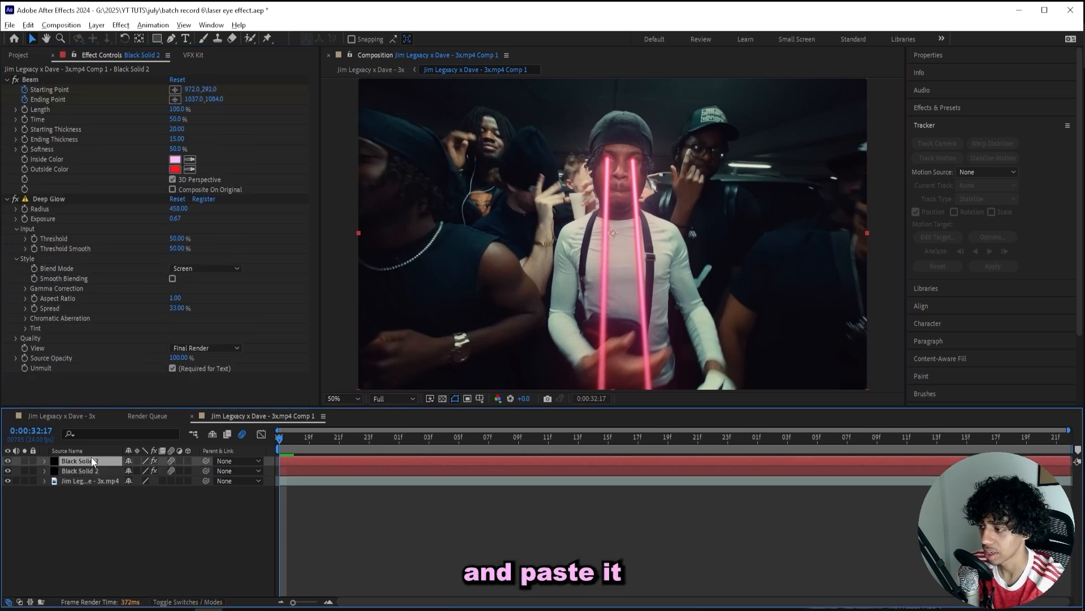
key("ctrl+v")
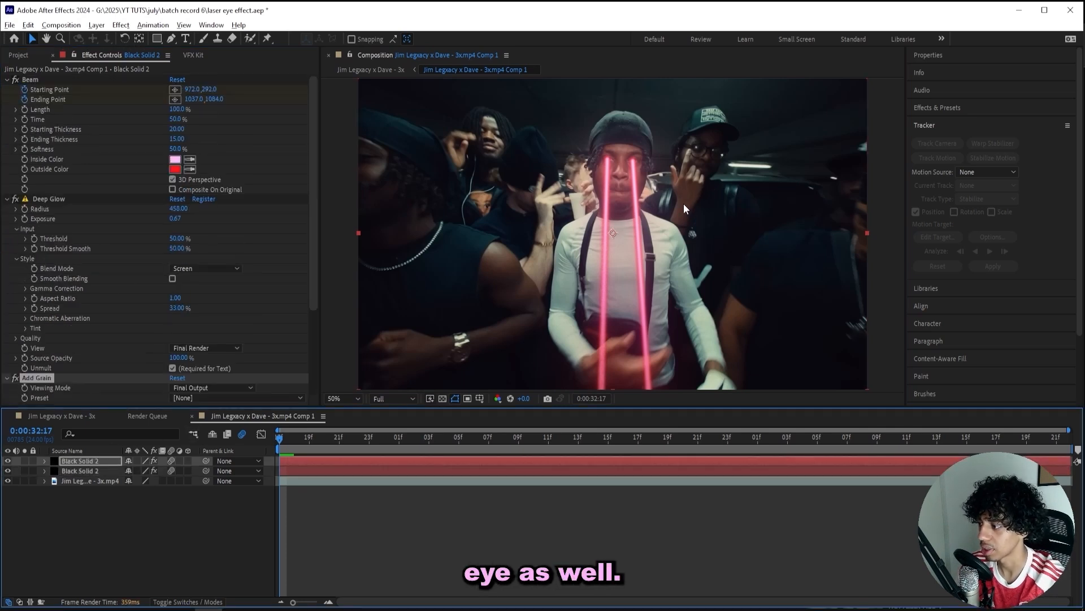
left_click_drag(398, 440, 505, 439)
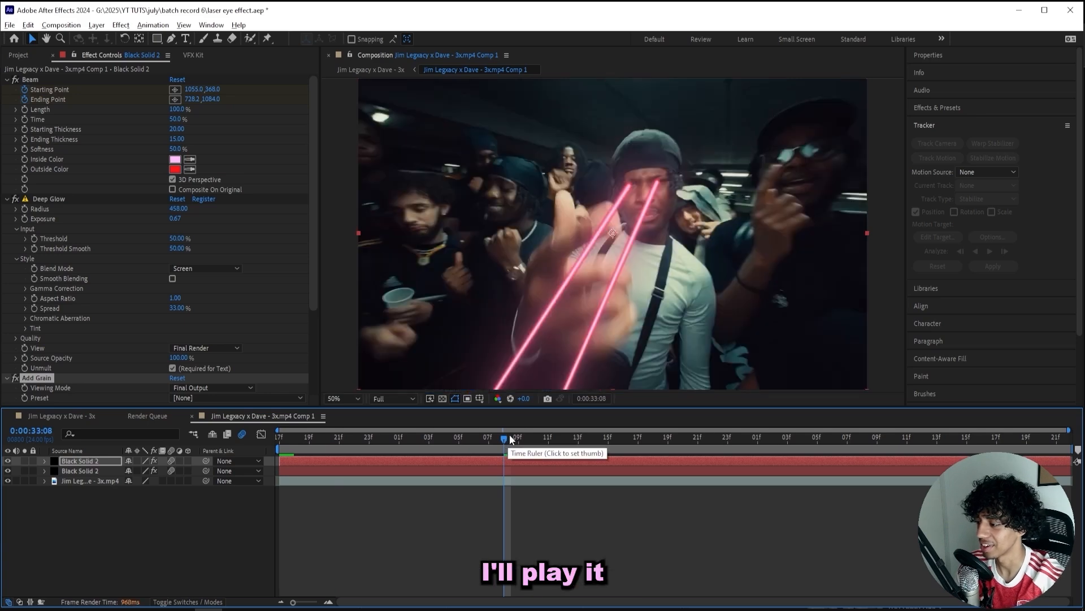
key("space")
Set the Preview panel resolution to Full and stop the playback.
left_click(950, 107)
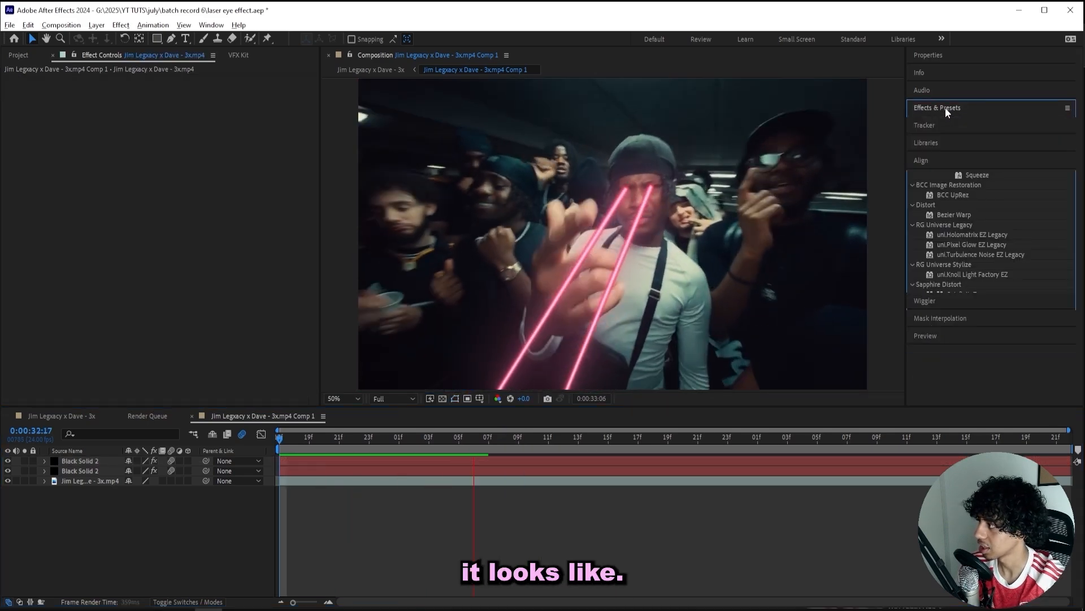
left_click(943, 335)
left_click(997, 303)
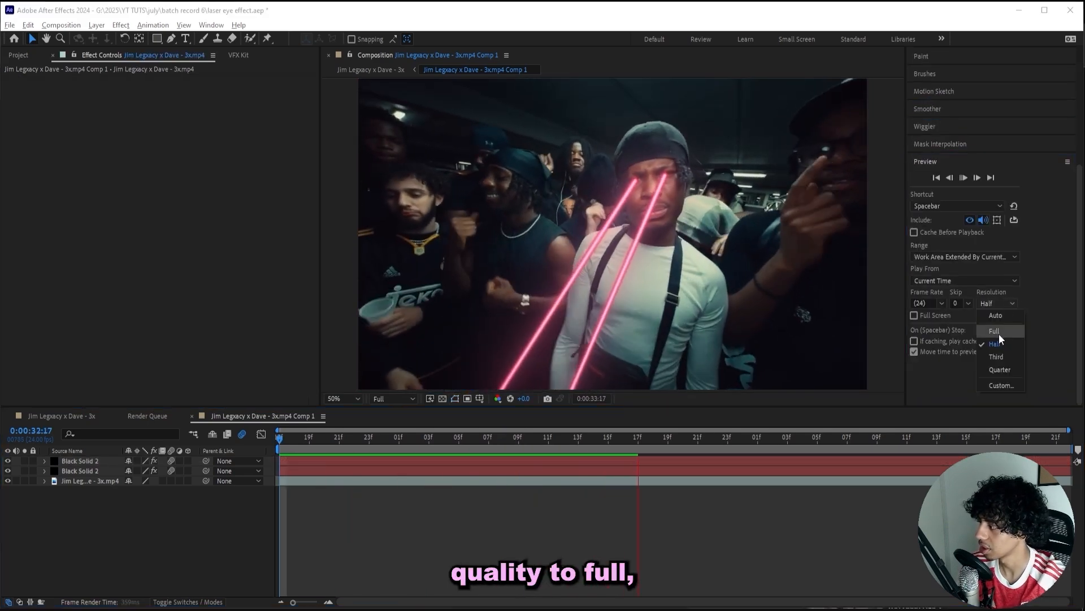
left_click(999, 334)
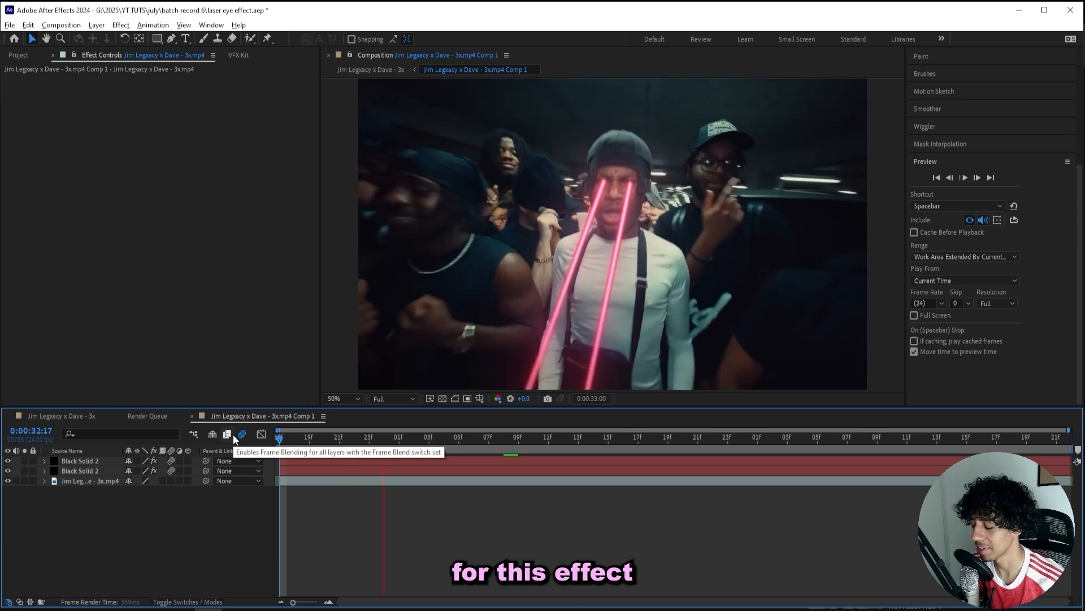
key("space")
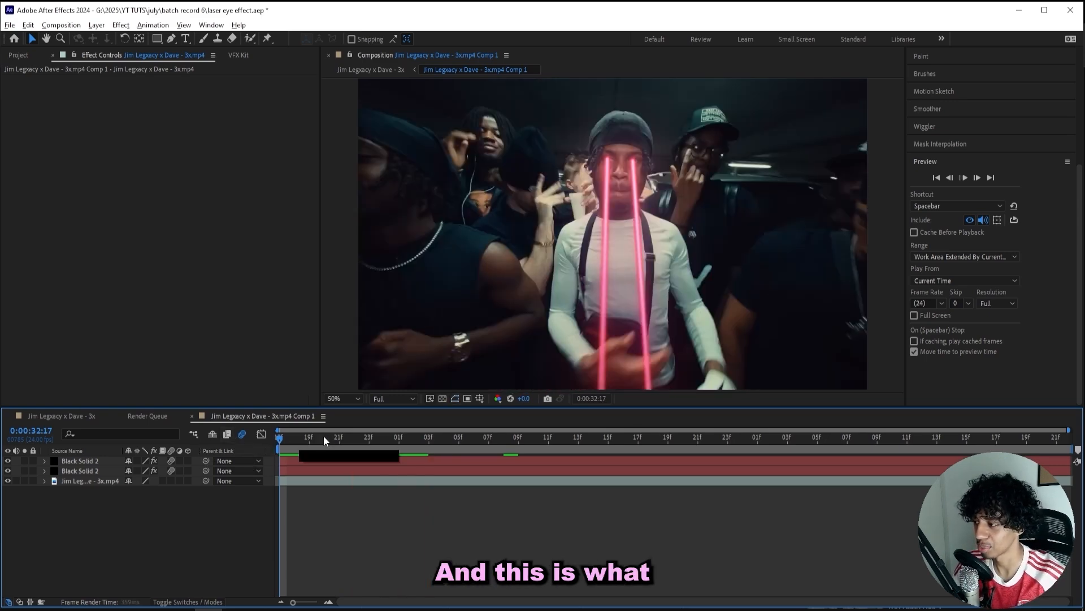
left_click_drag(328, 433, 520, 433)
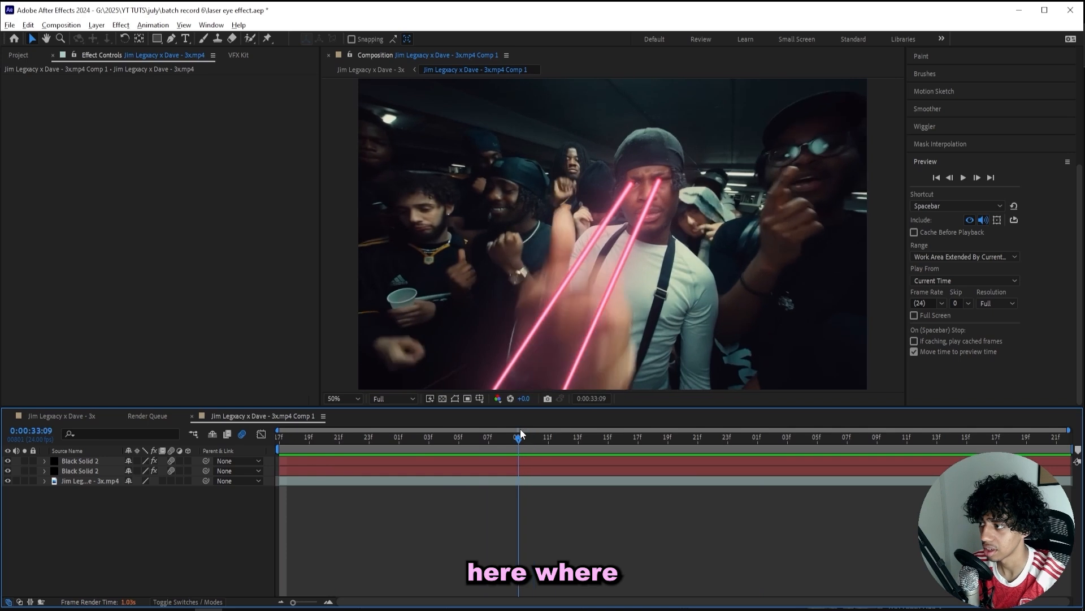
scroll(634, 199, "up", 4)
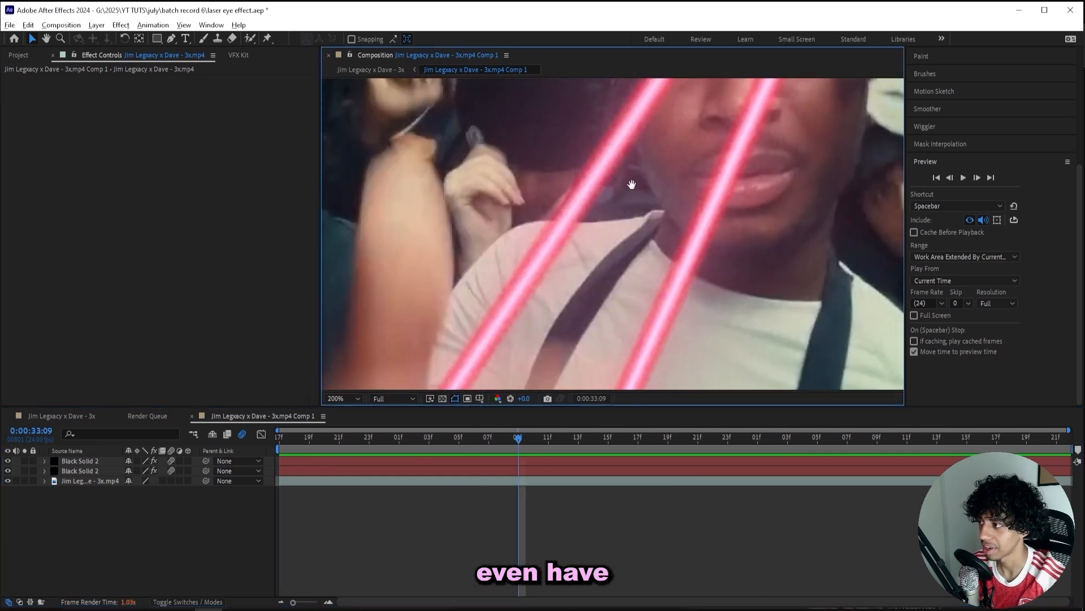
Move the lower laser's Beam Starting Point X to 979.0 and set Starting Thickness to 25.
left_click_drag(631, 185, 545, 314)
left_click(505, 467)
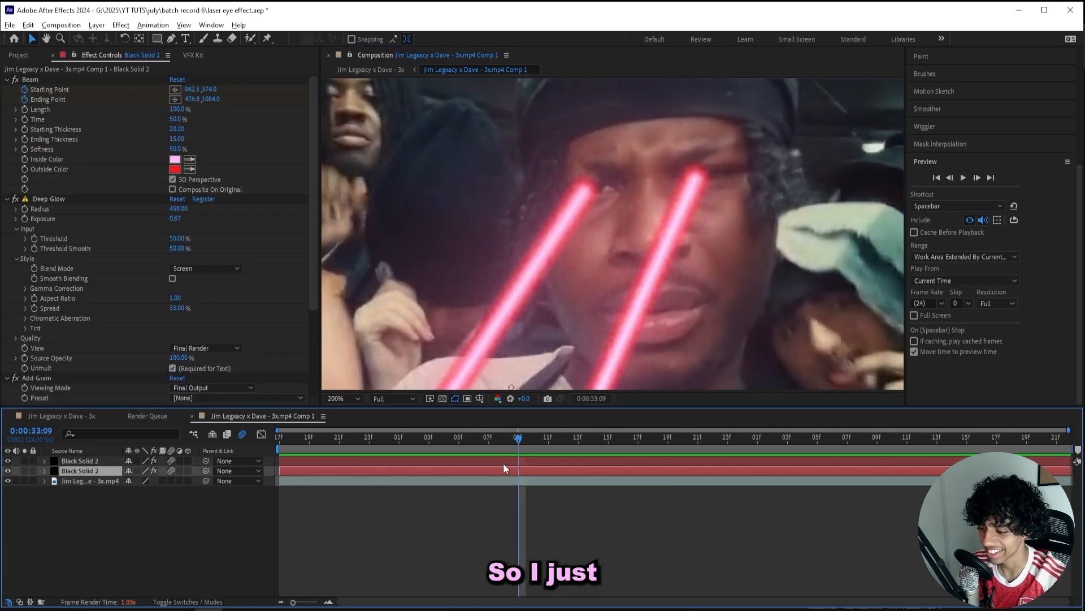
left_click_drag(192, 90, 210, 88)
scroll(430, 169, "down", 1)
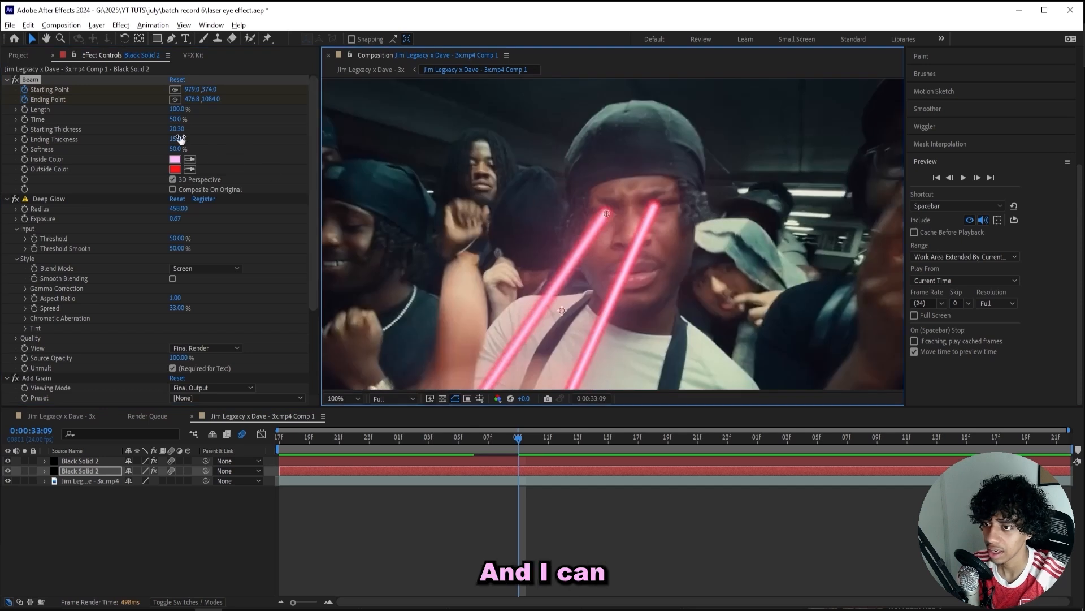
left_click(178, 129)
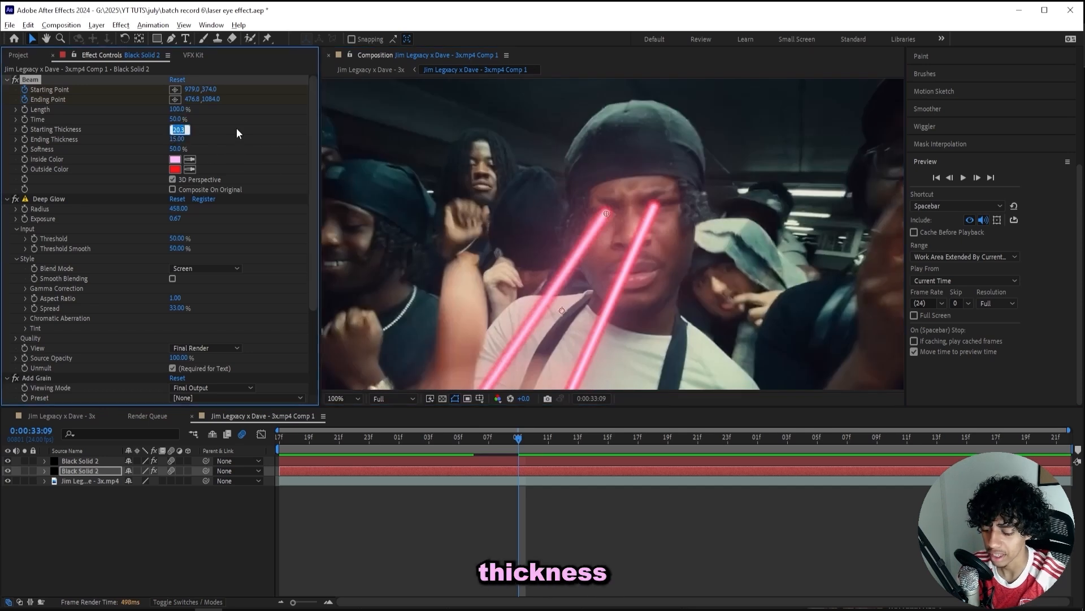
type("25")
key("Return")
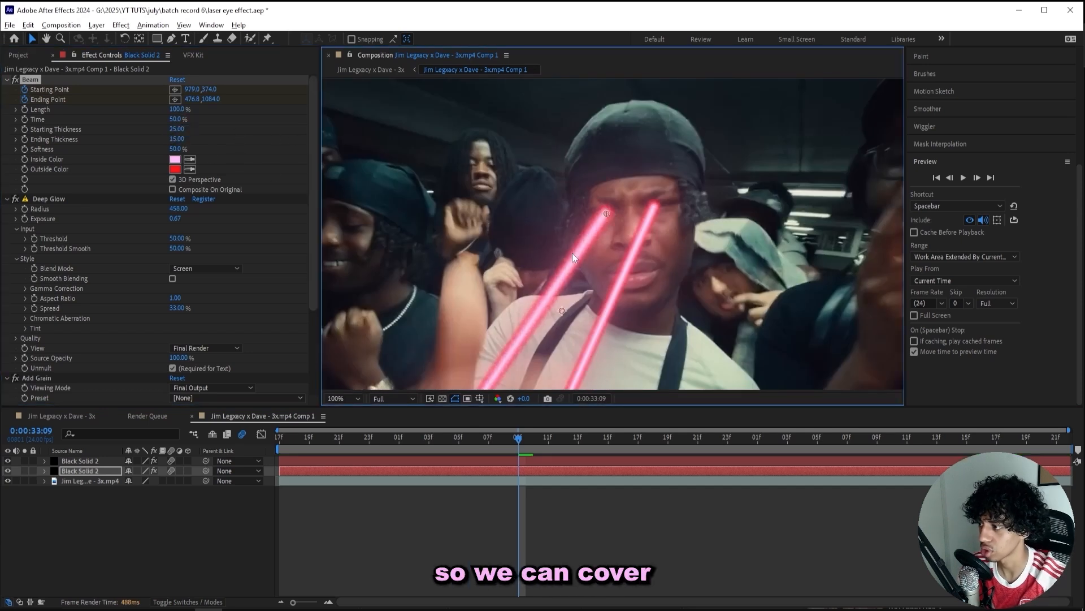
Select the top laser solid layer and fit the whole composition in the viewer.
left_click(518, 461)
left_click(217, 130)
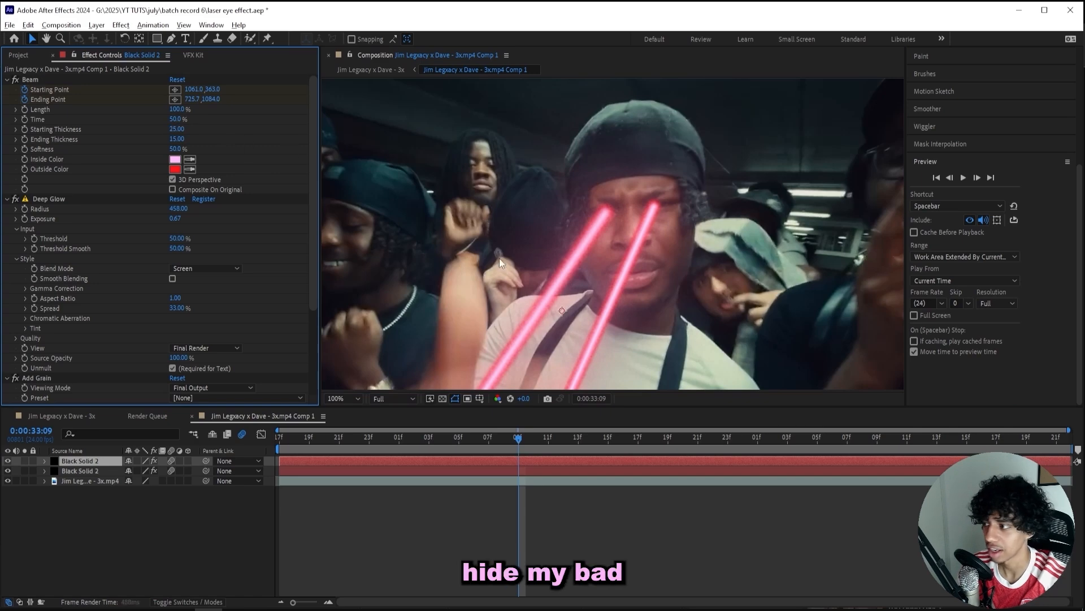
scroll(611, 286, "down", 2)
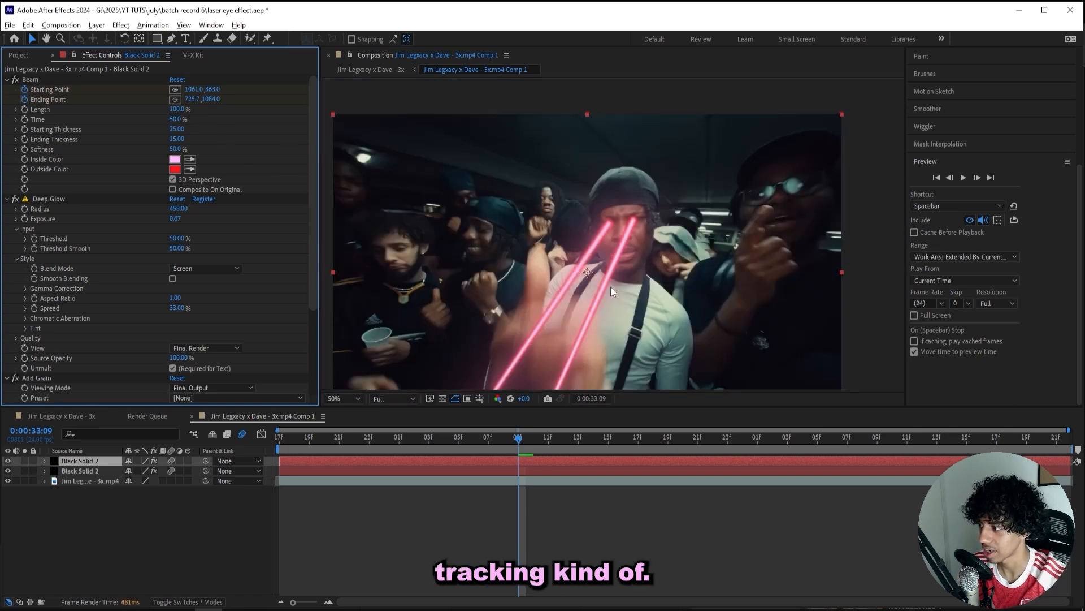
left_click(361, 416)
key("shift+slash")
Add a new adjustment layer at 0:00:32:17 with uni.Chromatic Aberration applied.
left_click_drag(502, 437, 278, 439)
left_click(389, 570)
key("ctrl+alt+y")
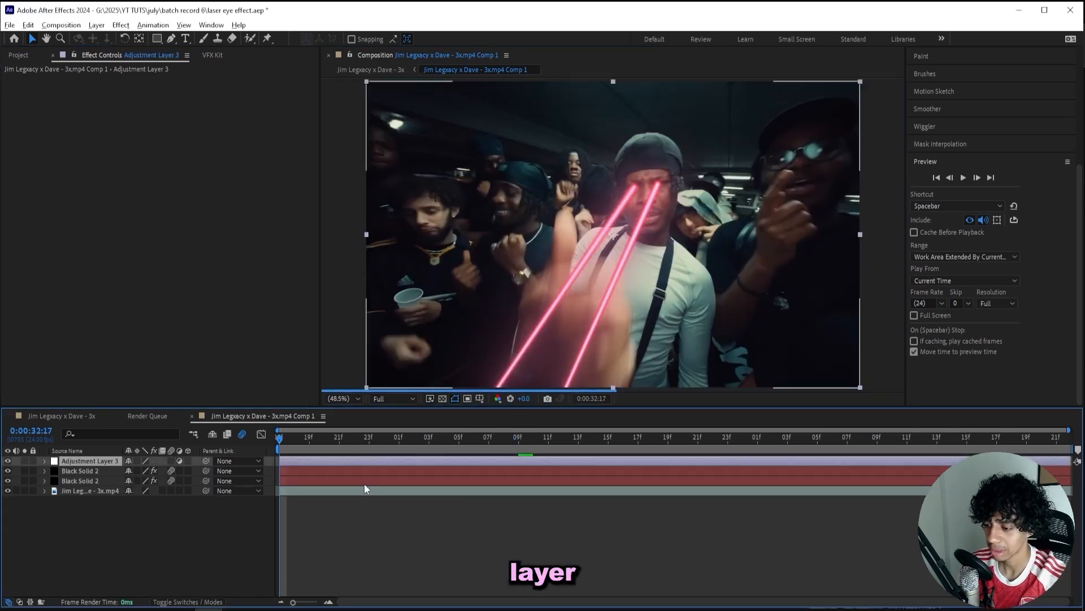
key("ctrl+space")
type("chrom")
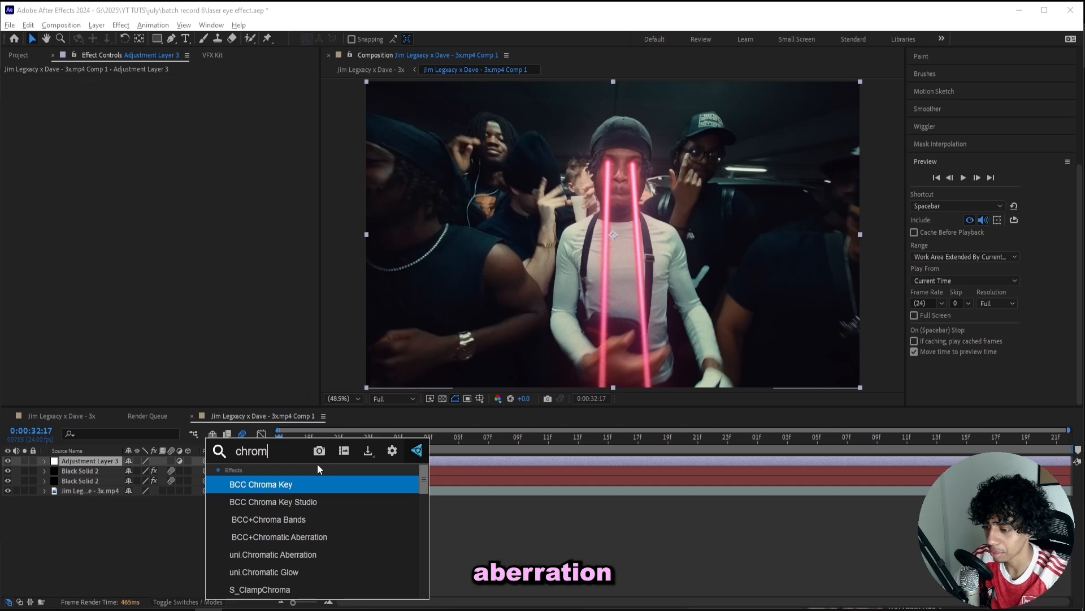
type("atic abe")
key("Down")
key("Return")
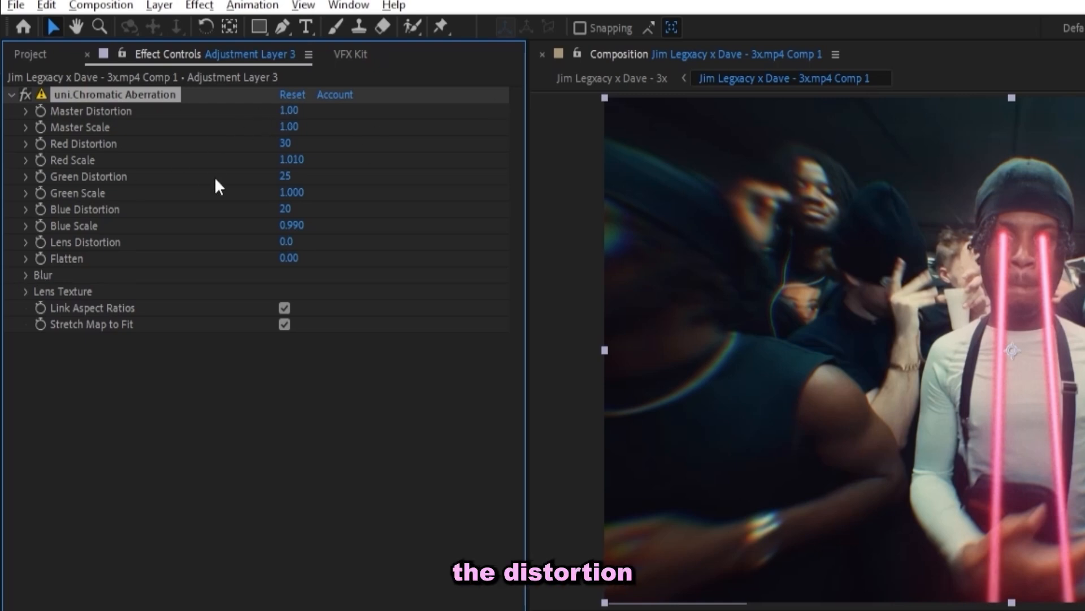
Set the chromatic aberration's Radial Blur to 1.5.
left_click(26, 275)
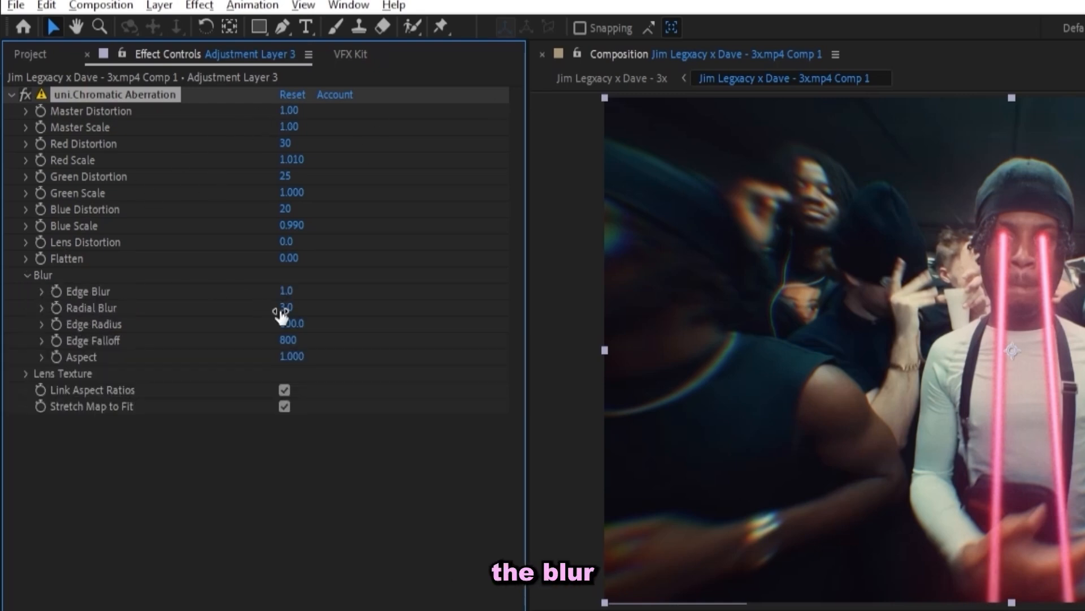
left_click(285, 308)
type("1.5")
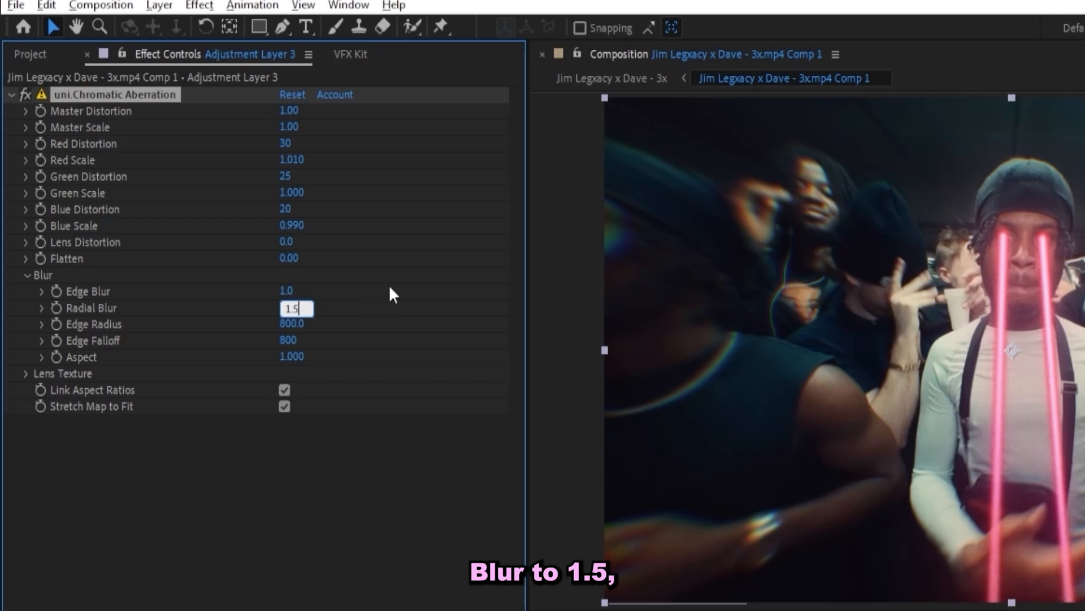
left_click(390, 288)
Set the lens texture to Dirt with Texture Amount 23 and duplicate the effect.
left_click(26, 373)
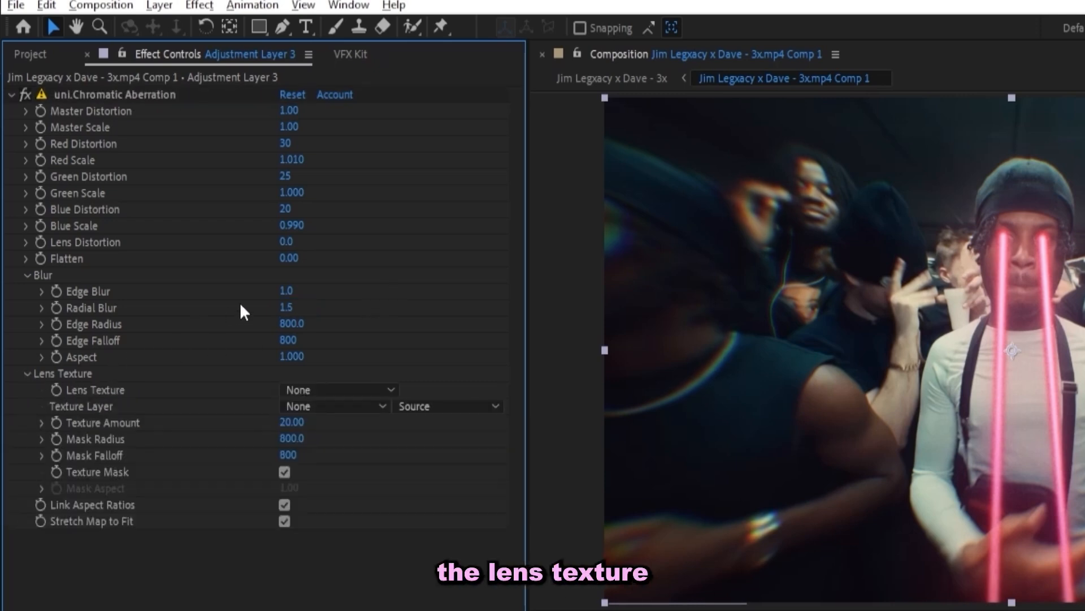
left_click(334, 389)
left_click(326, 448)
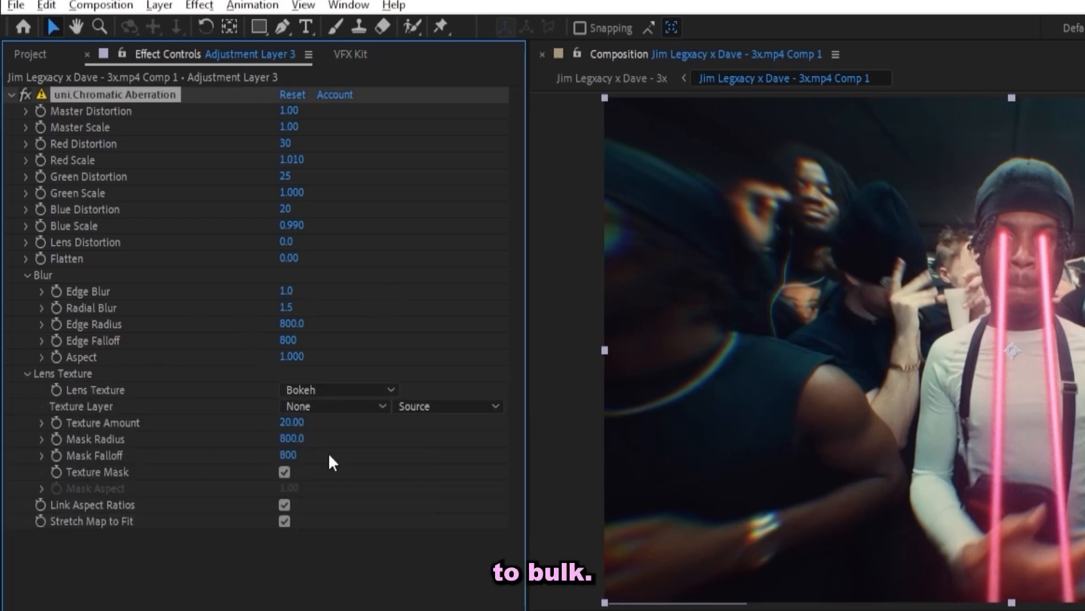
left_click(341, 395)
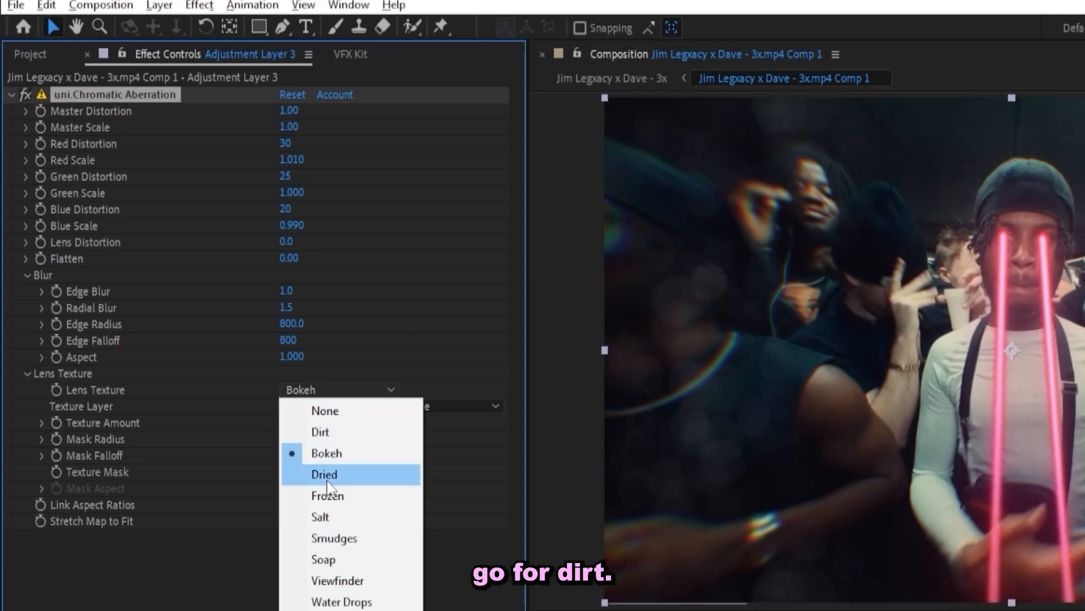
left_click(344, 433)
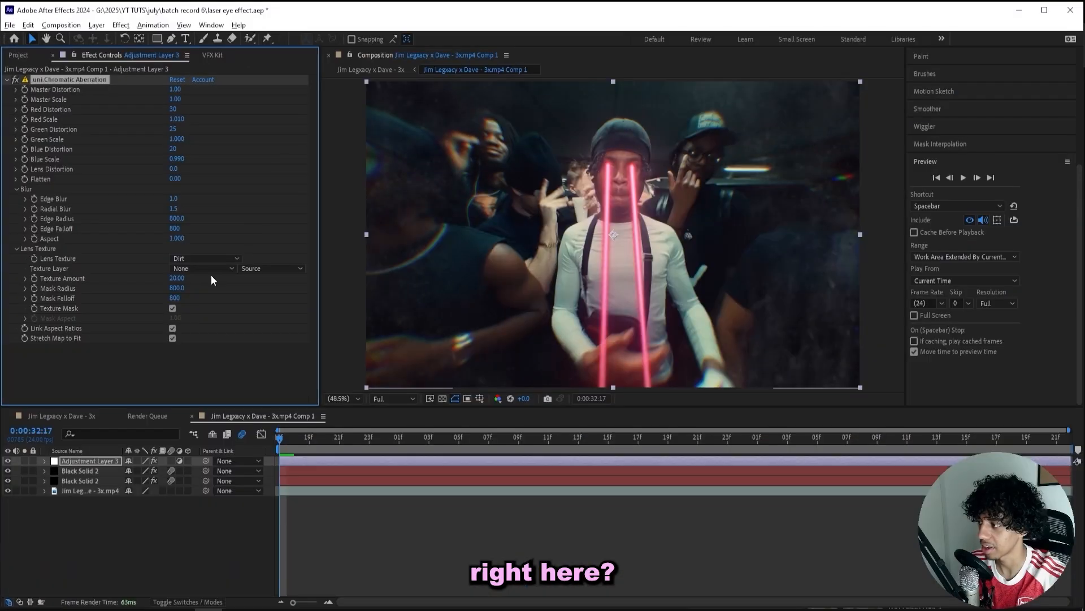
left_click_drag(175, 282, 178, 283)
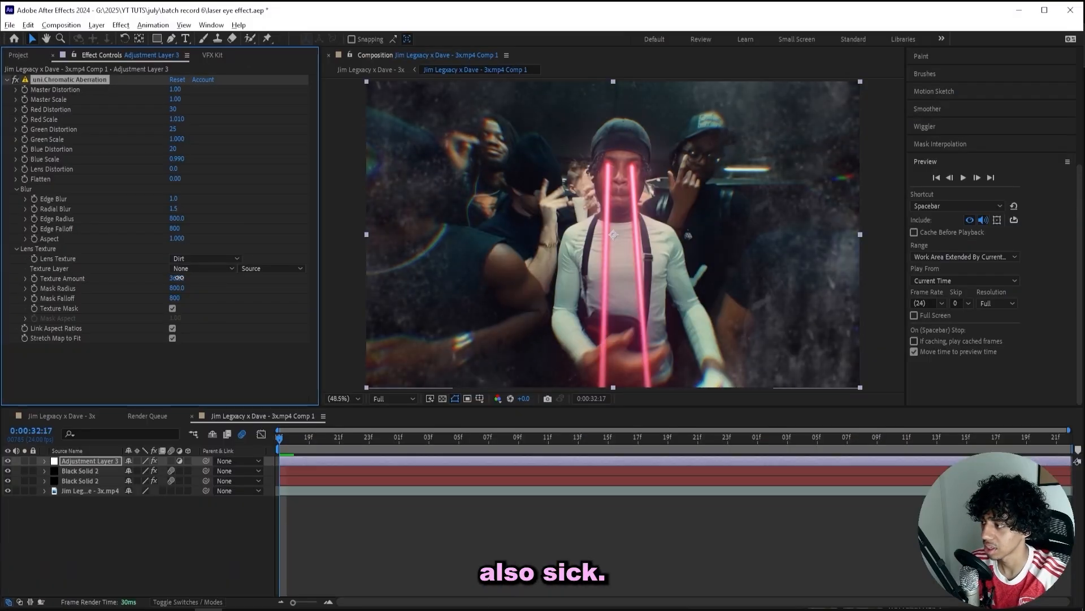
key("ctrl+d")
scroll(77, 154, "down", 5)
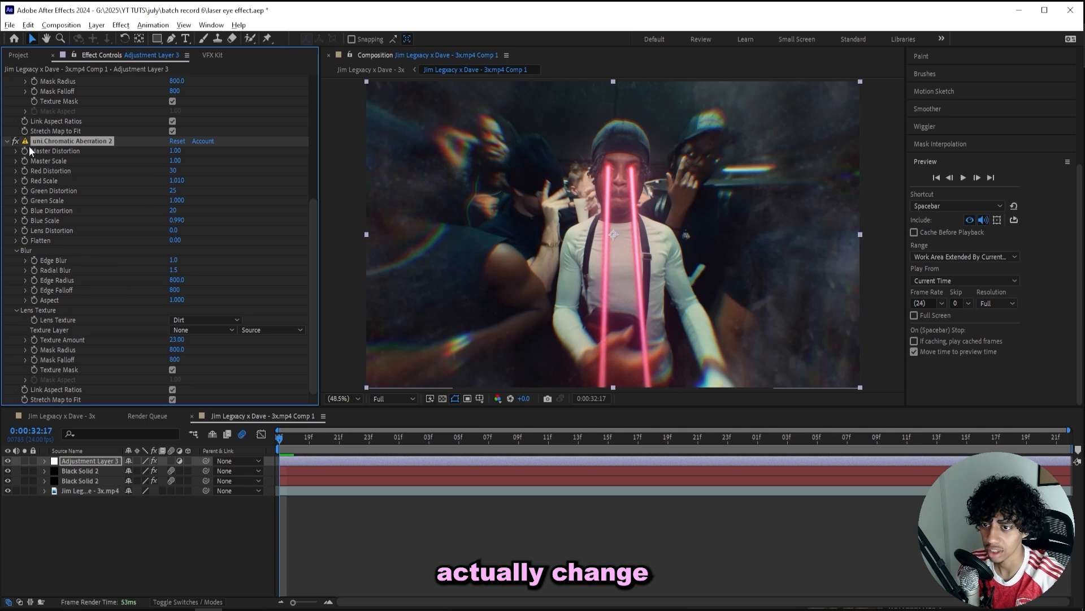
Set Master Distortion, Edge Blur and Radial Blur to 0 on uni.Chromatic Aberration 2.
left_click(175, 150)
type("0")
key("Return")
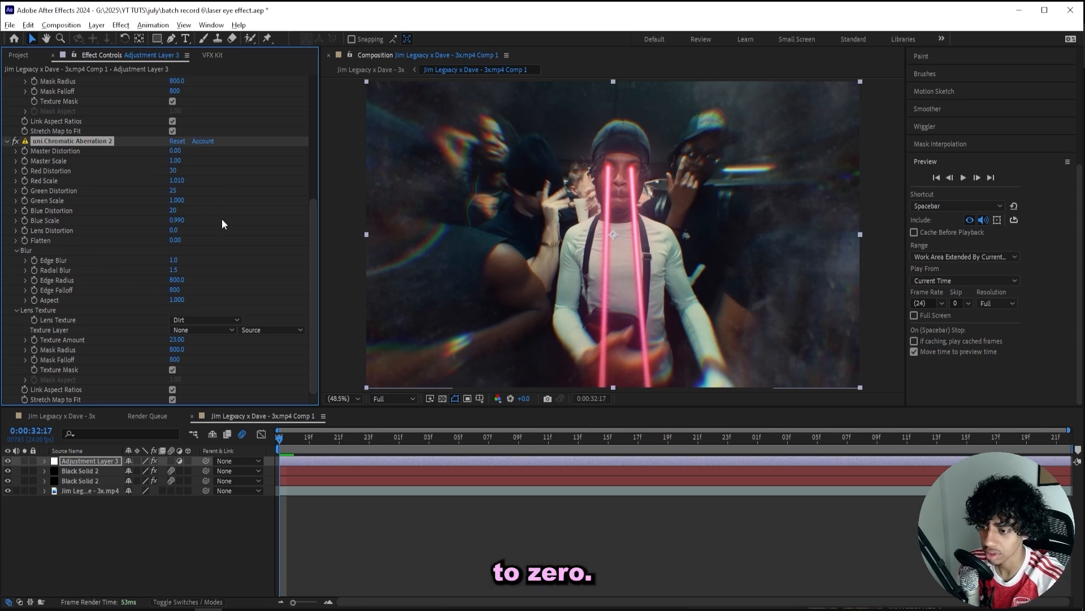
left_click(175, 260)
type("0")
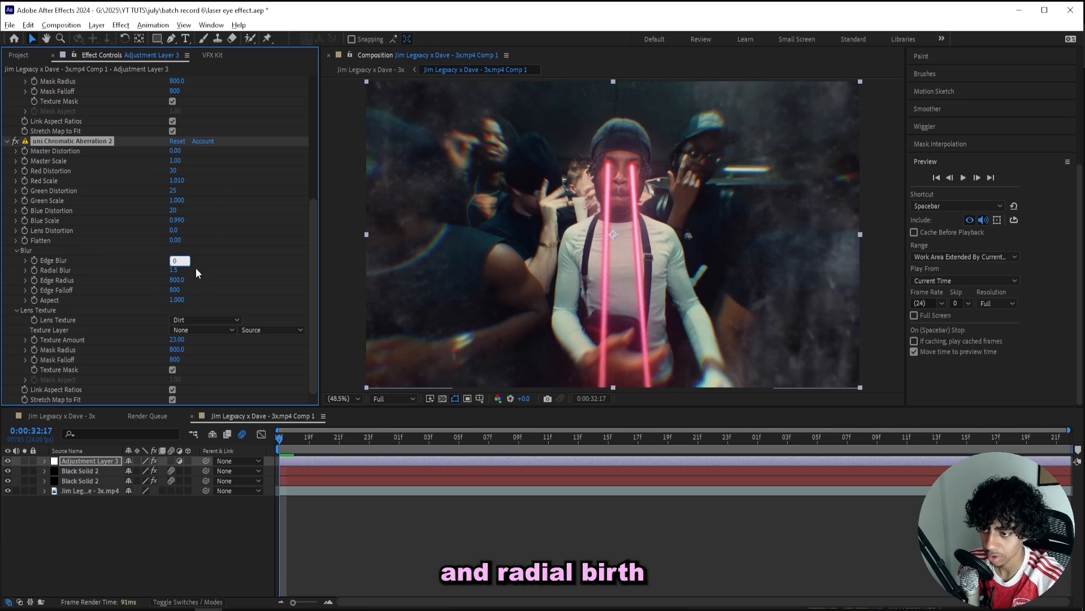
key("Tab")
type("0")
key("Return")
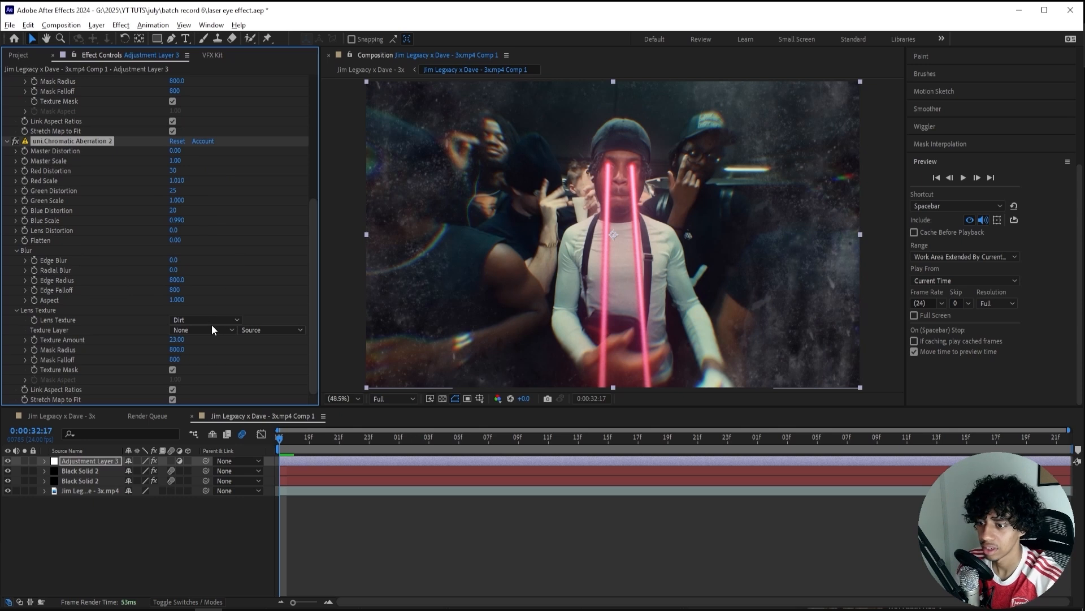
Use a Smudges lens texture at amount 41 and Mask Radius 1320, then collapse both effects.
left_click(198, 320)
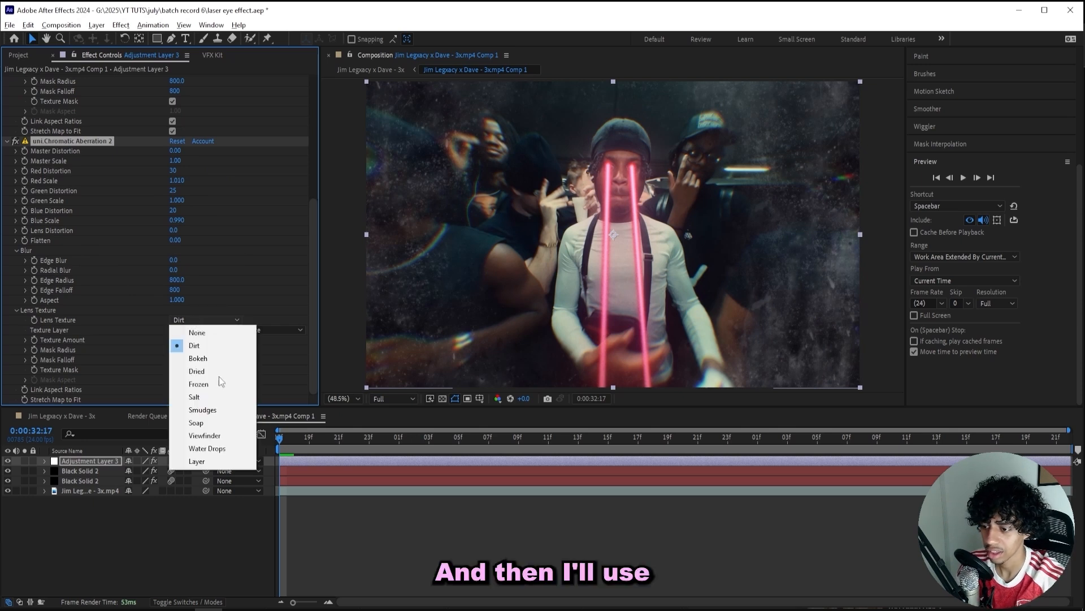
left_click(226, 411)
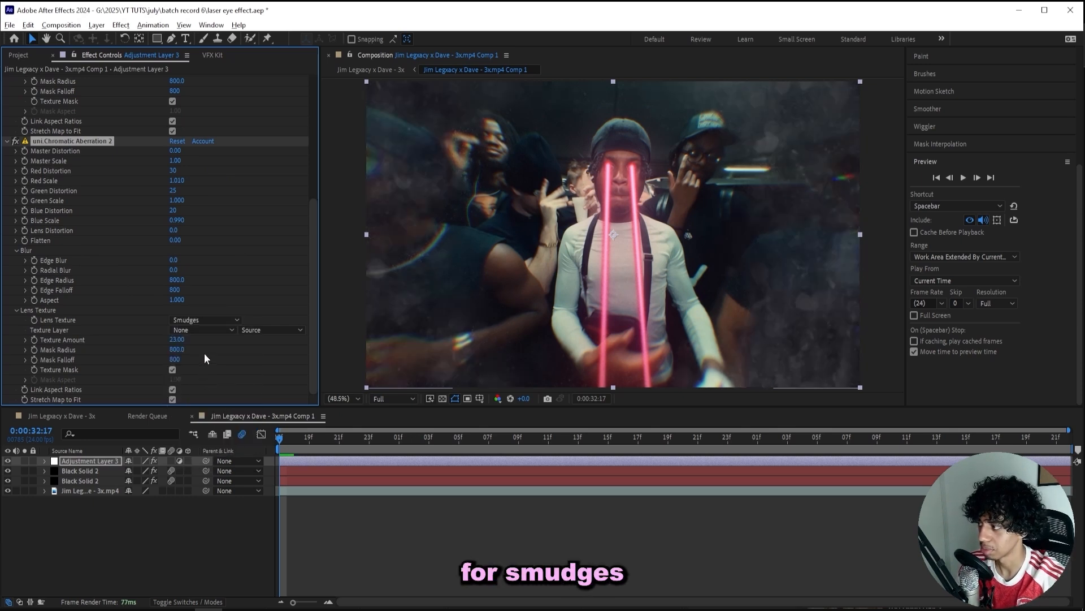
mouse_move(190, 336)
left_mouse_down()
mouse_move(214, 335)
mouse_move(181, 339)
mouse_move(217, 346)
left_mouse_up()
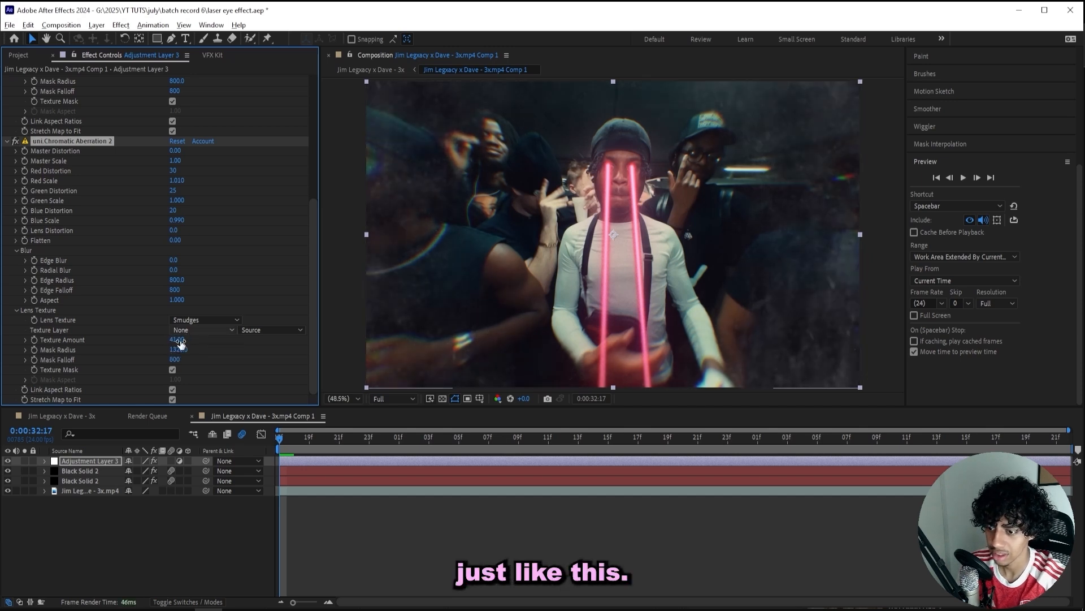
scroll(180, 342, "up", 4)
left_click_drag(175, 213, 193, 215)
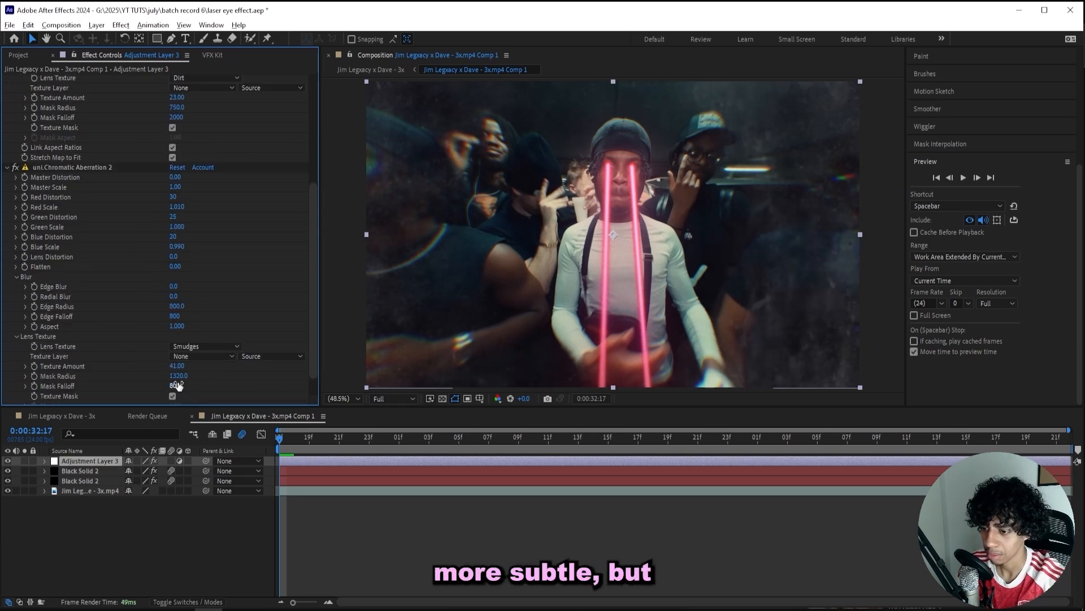
key("ctrl+a")
left_click(8, 168)
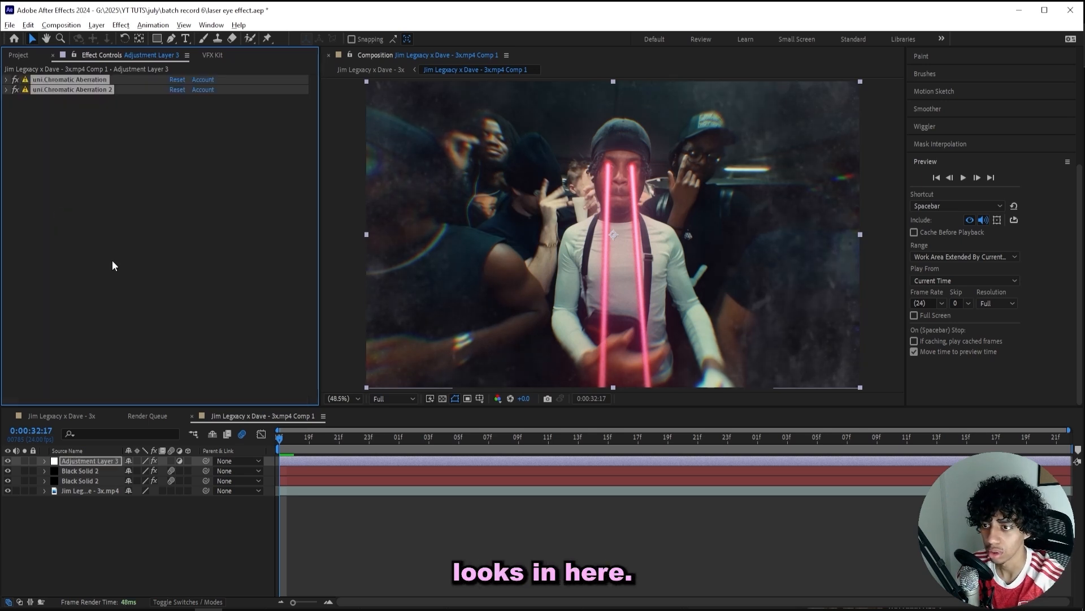
left_click(114, 261)
Apply S_Vignette and place it above both chromatic aberration effects.
key("ctrl+space")
type("v")
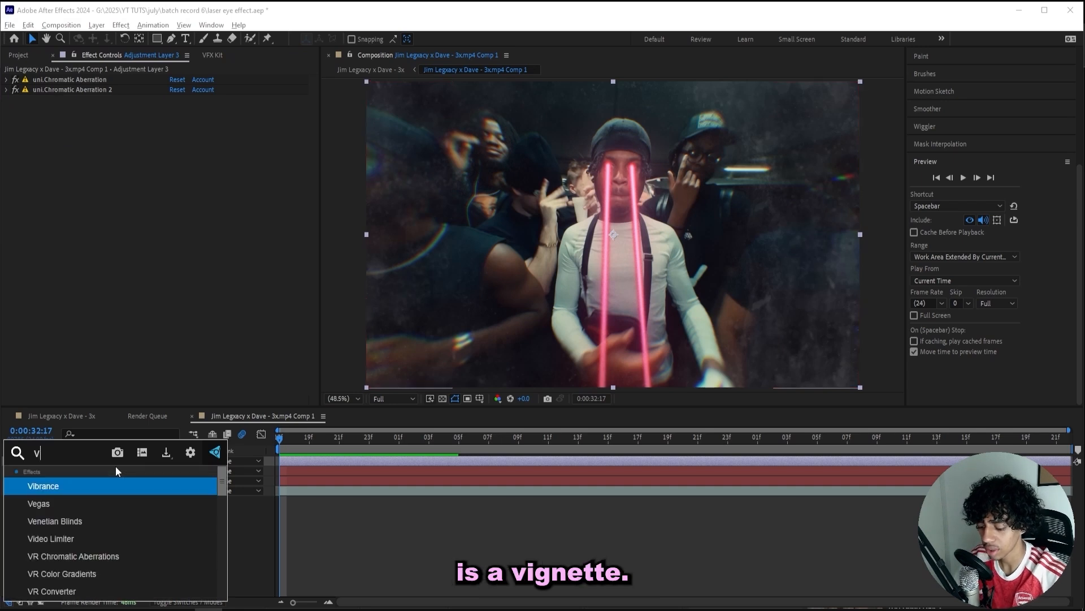
type("ignette")
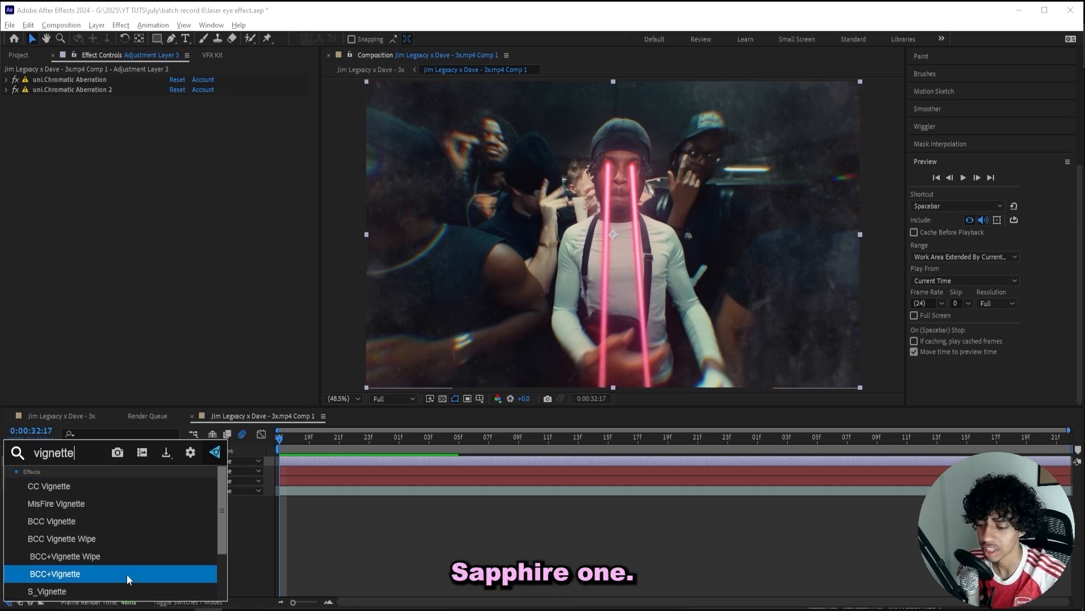
left_click(102, 593)
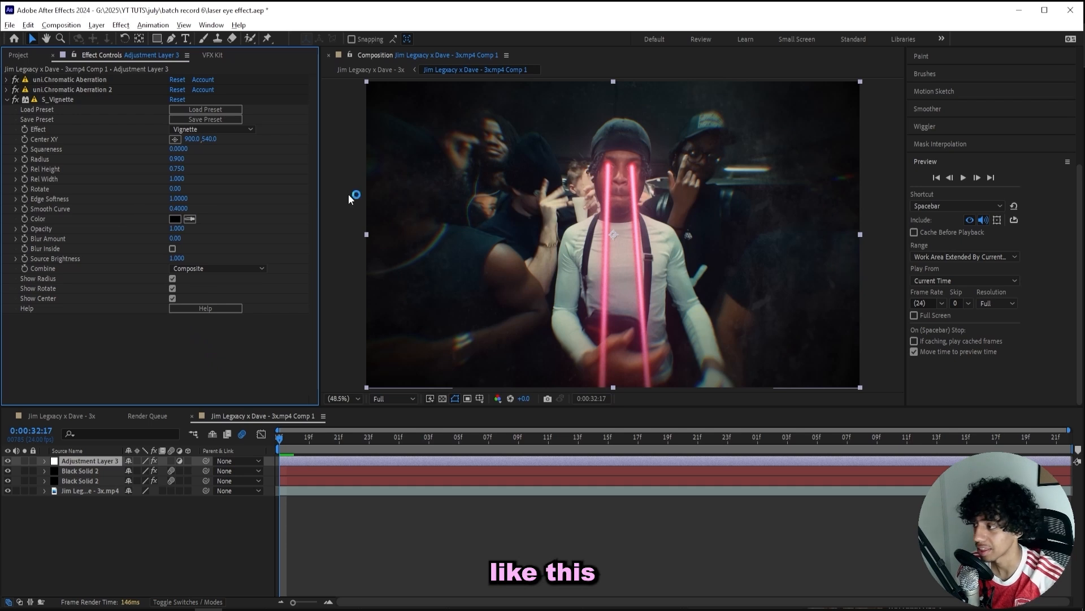
left_click_drag(45, 100, 55, 77)
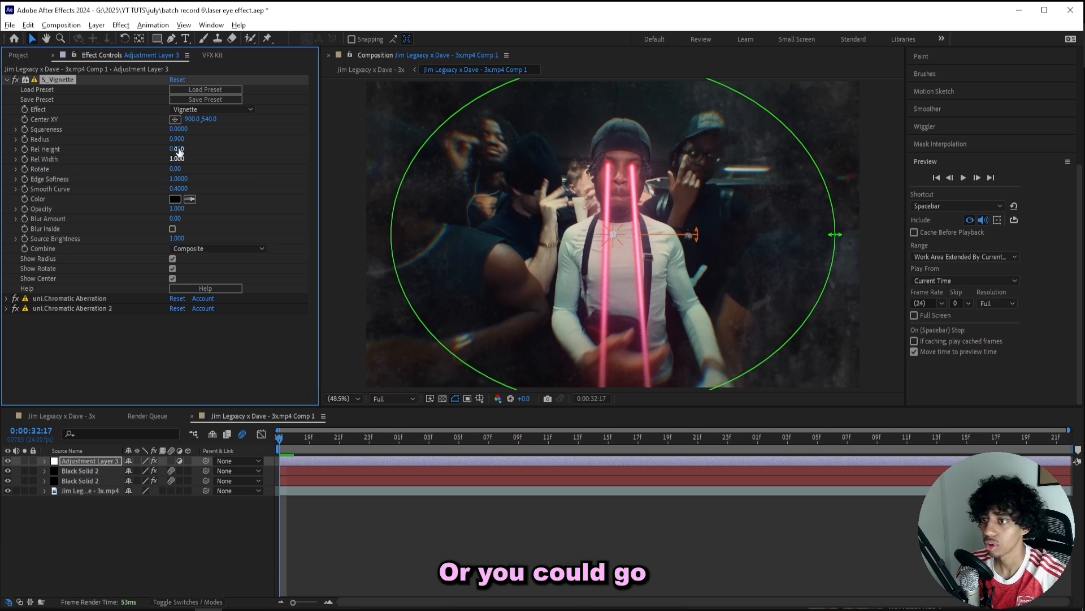
Try a dark red vignette colour with a wider radius.
left_click(176, 199)
left_click(314, 347)
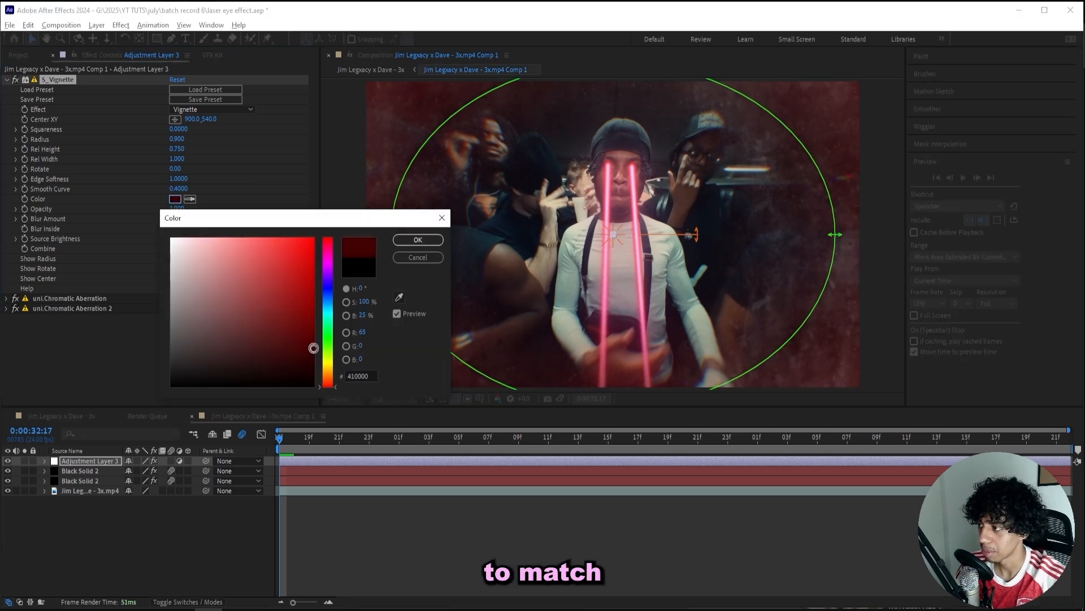
left_click(407, 240)
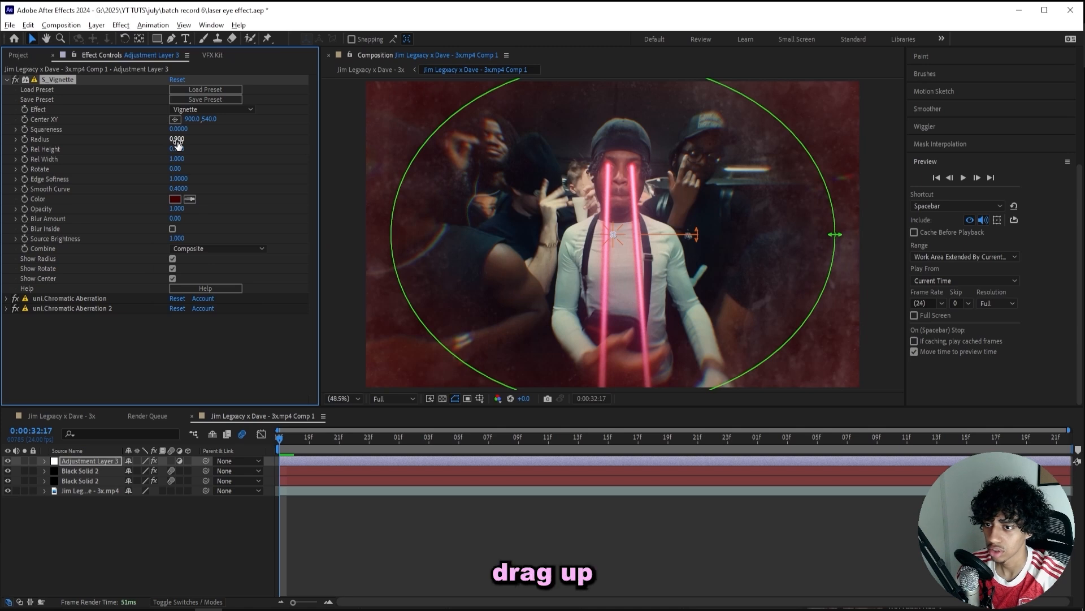
left_click_drag(177, 139, 193, 141)
left_click(466, 530)
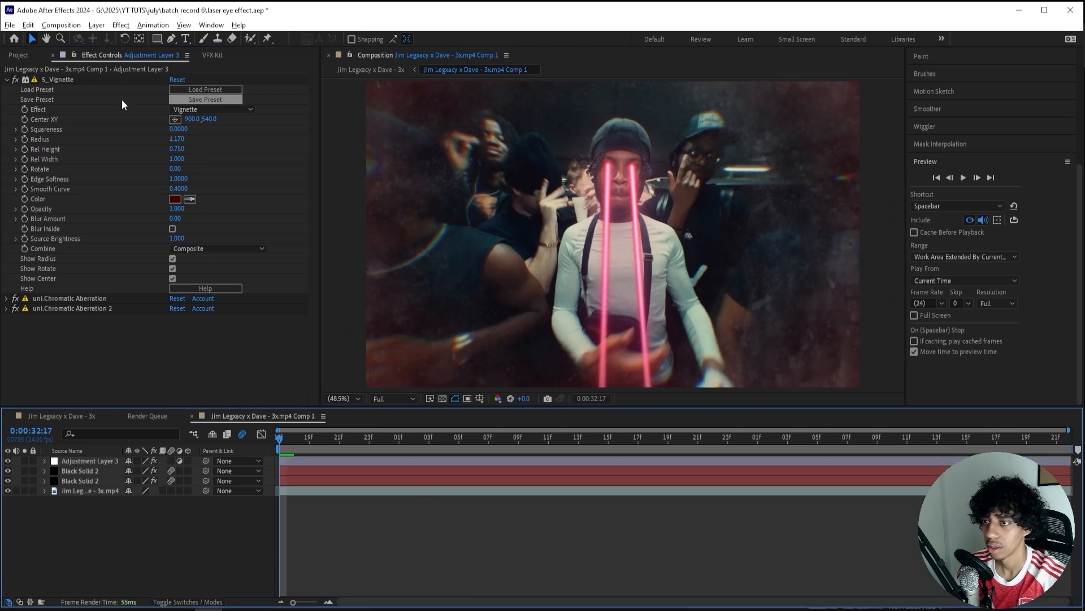
Revert the vignette colour to black, set Radius to 0.670, and preview the clip.
left_click(173, 198)
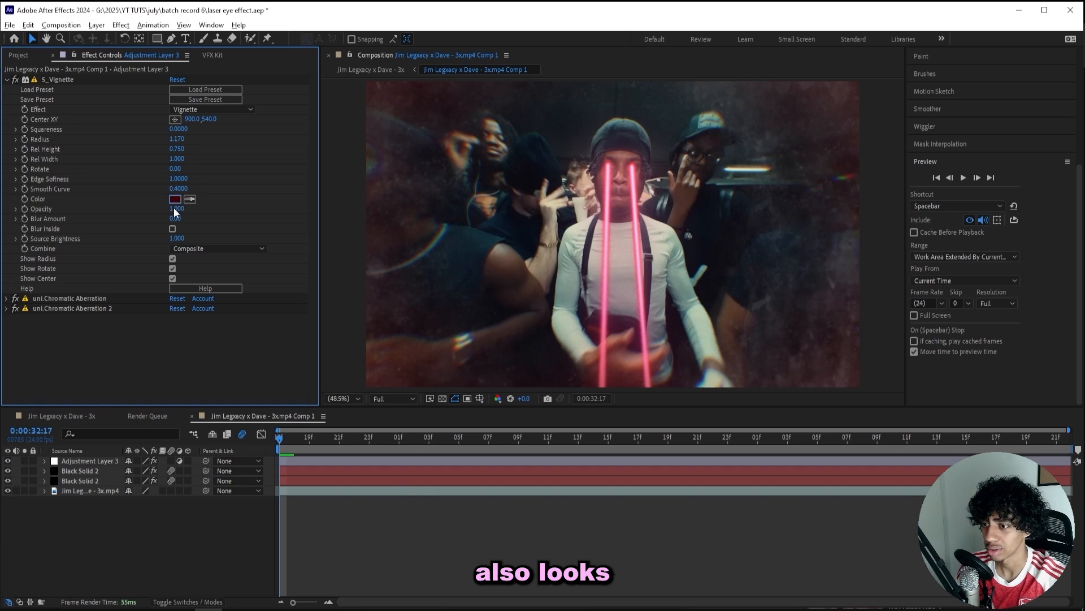
left_click_drag(206, 238, 128, 603)
key("Escape")
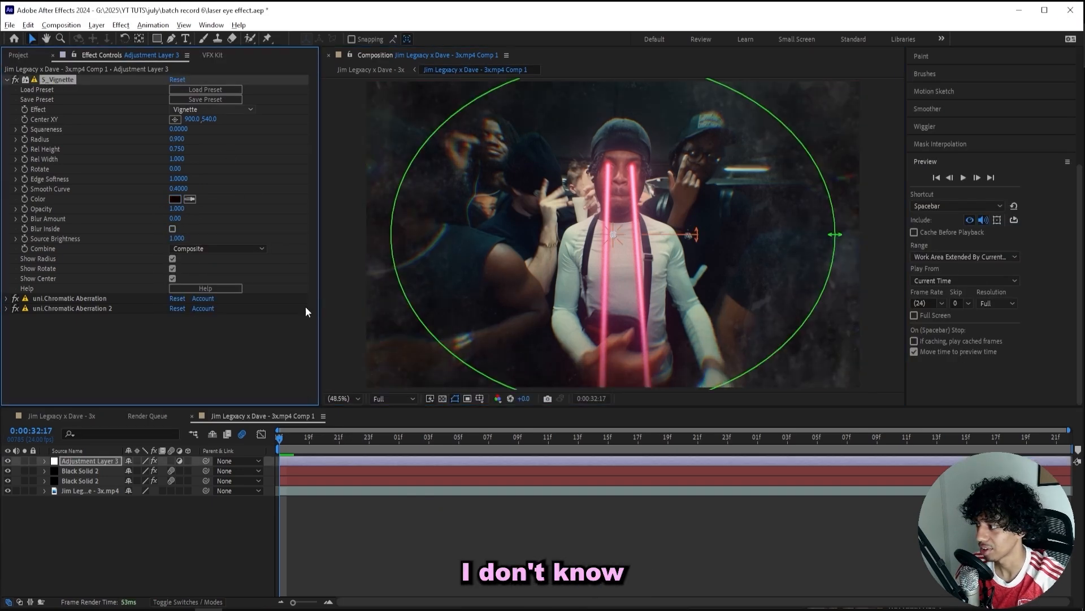
left_click_drag(177, 139, 163, 139)
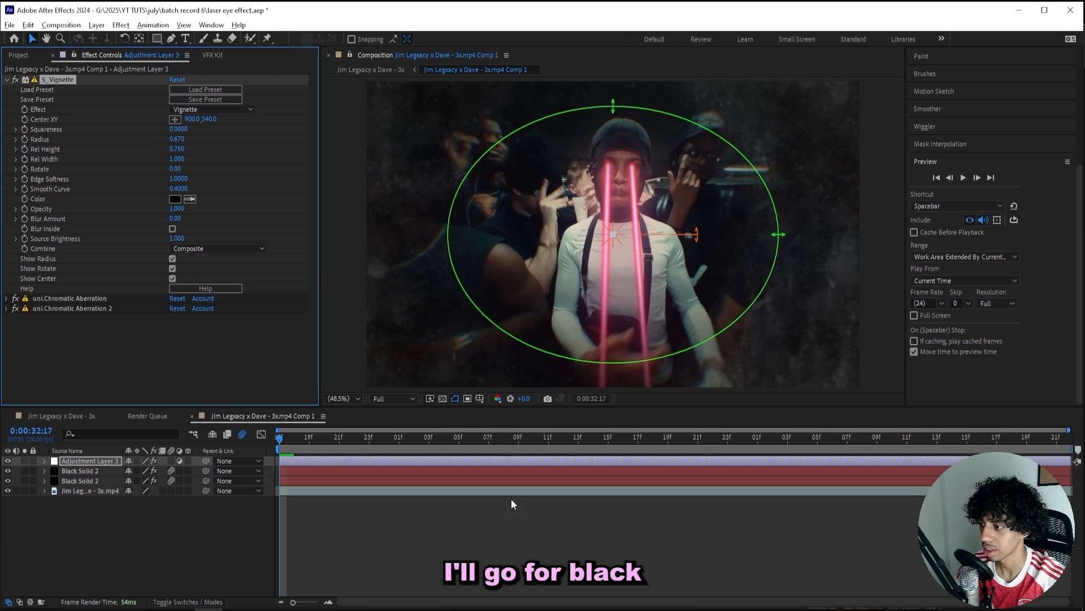
left_click(513, 521)
key("space")
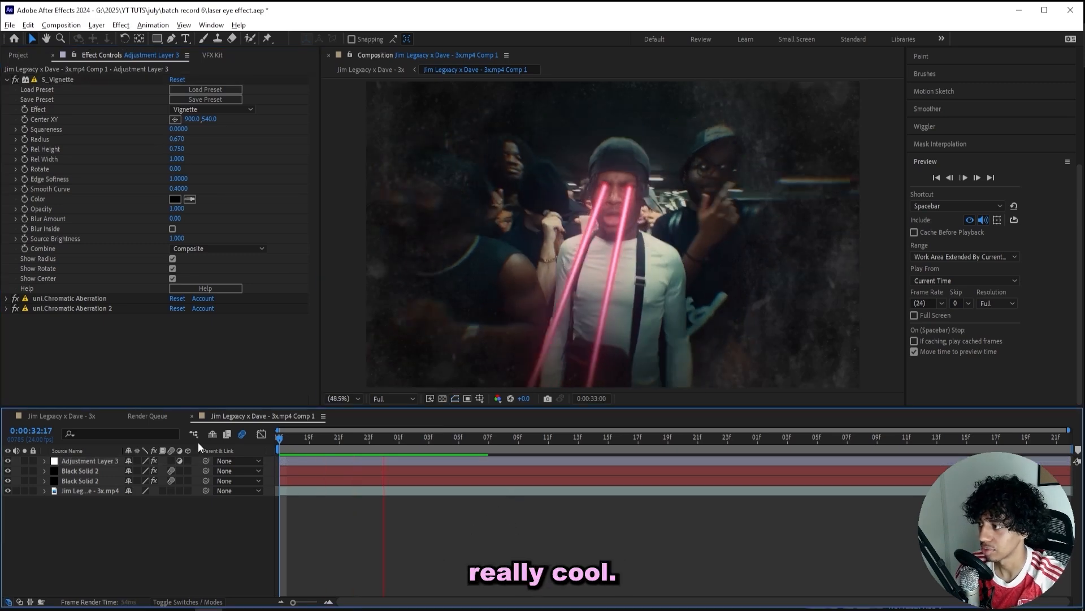
key("space")
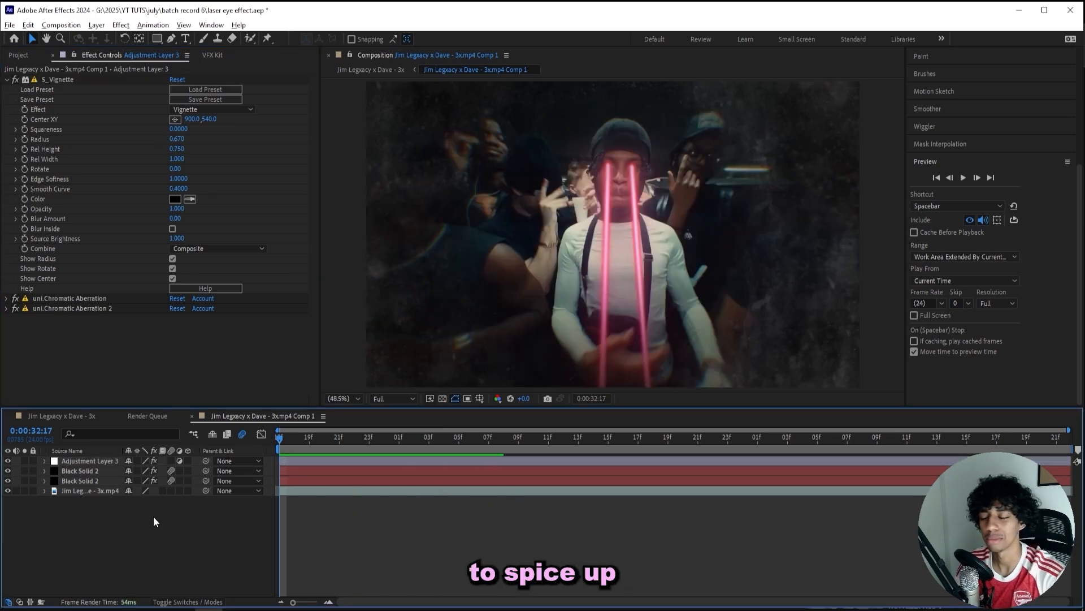
Add a new adjustment layer with motion blur enabled and browse the VFX Kit panel.
key("ctrl+alt+y")
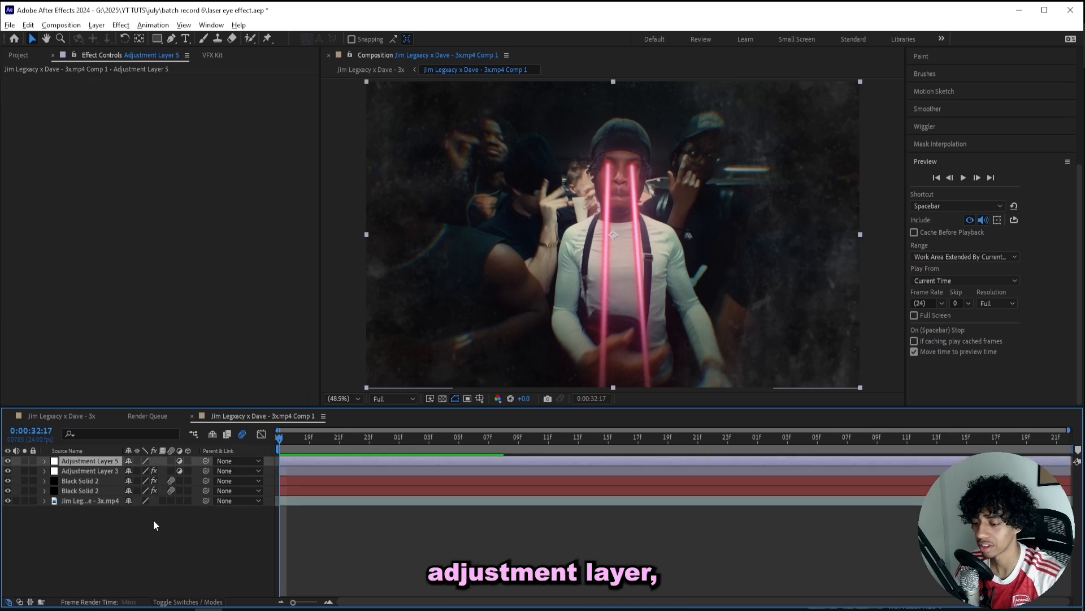
left_click(172, 461)
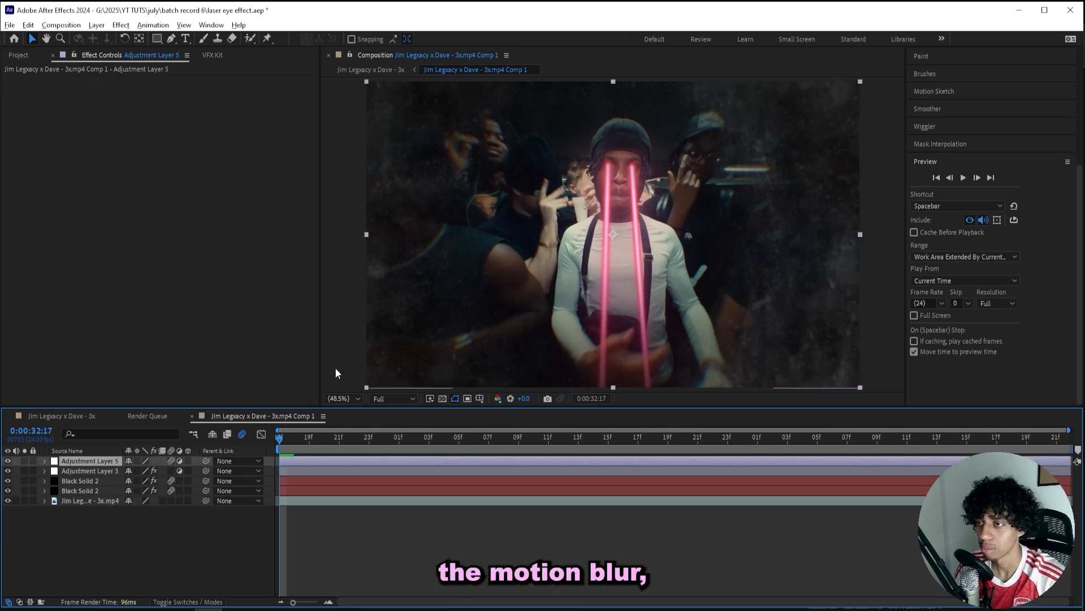
left_click(210, 55)
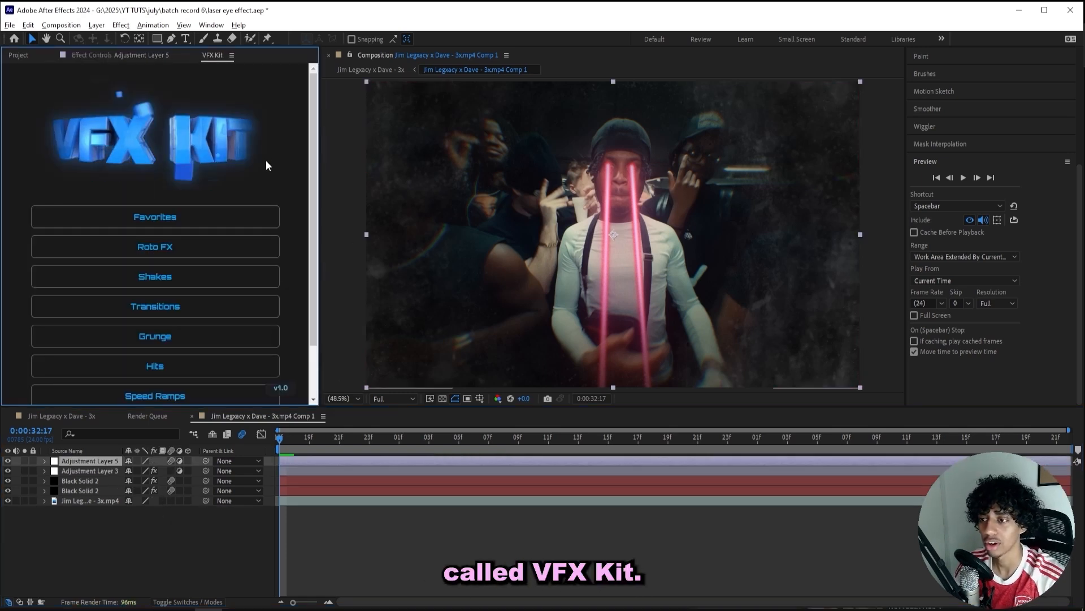
scroll(214, 186, "down", 1)
scroll(245, 213, "up", 1)
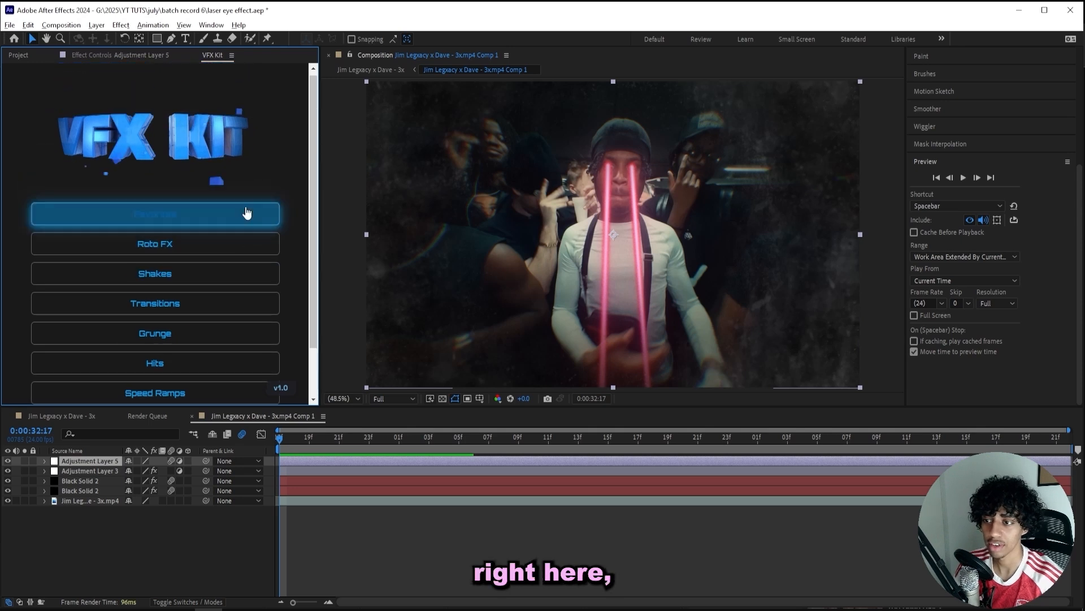
scroll(221, 234, "down", 1)
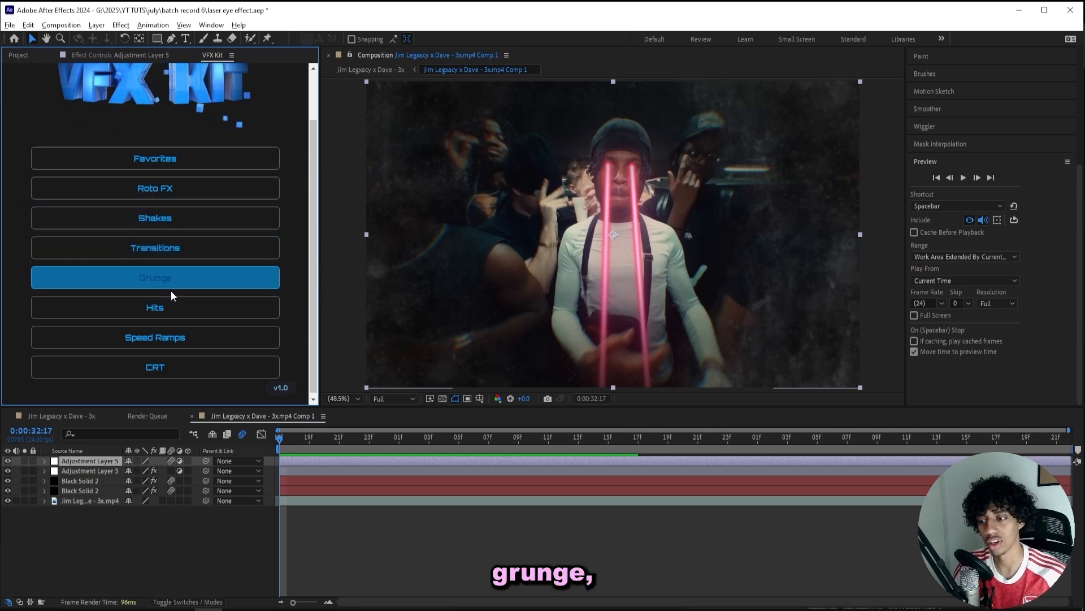
Apply the Subtle Vertical Shake preset from the VFX Kit Shakes collection.
left_click(182, 234)
scroll(181, 225, "down", 2)
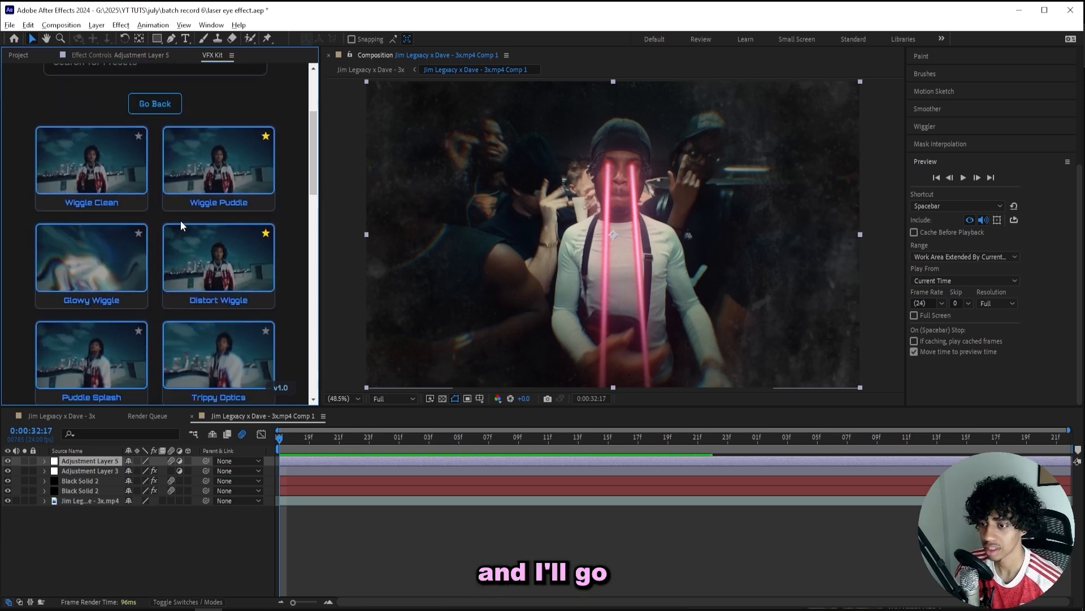
scroll(125, 180, "down", 4)
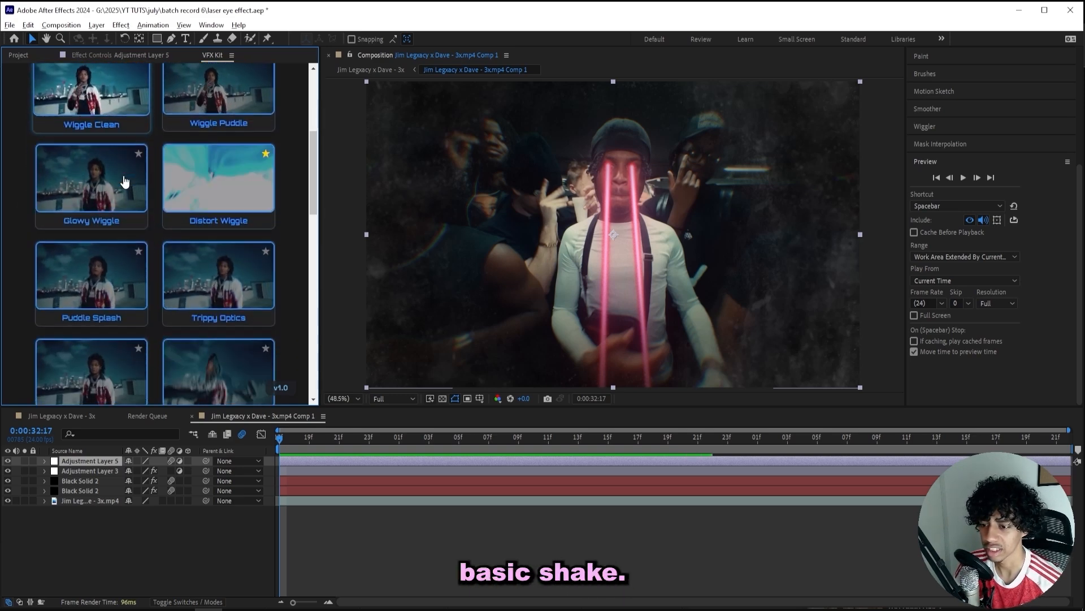
scroll(121, 182, "up", 5)
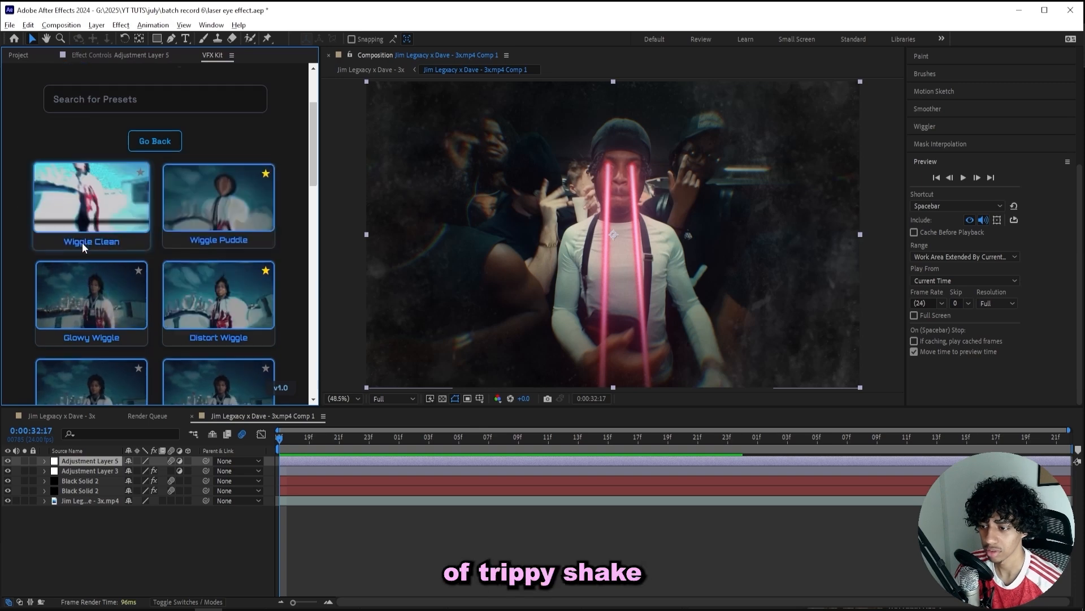
scroll(114, 235, "down", 2)
scroll(189, 222, "down", 3)
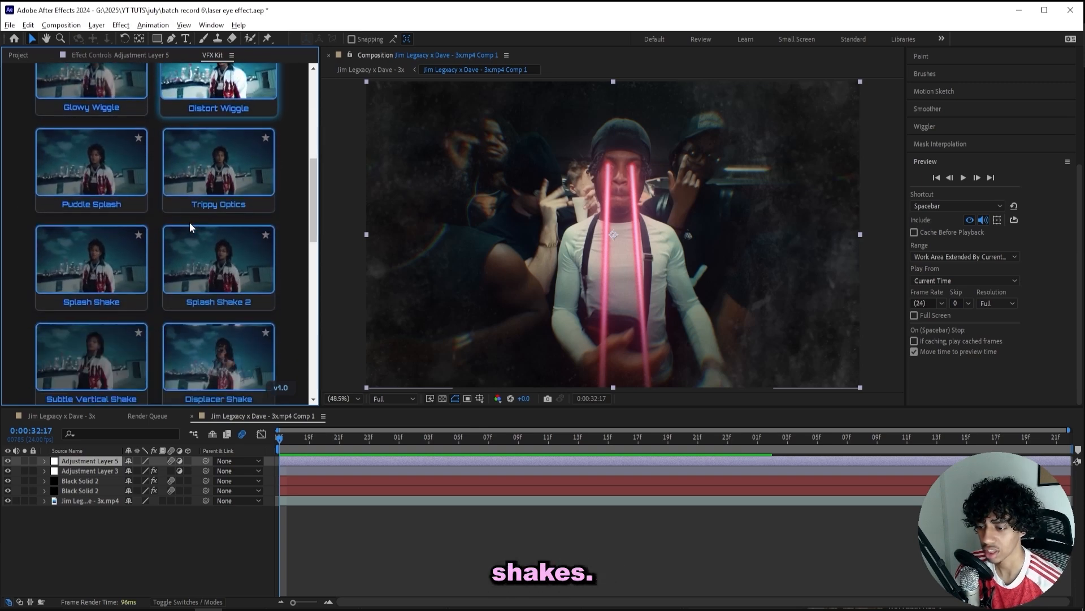
scroll(193, 170, "down", 1)
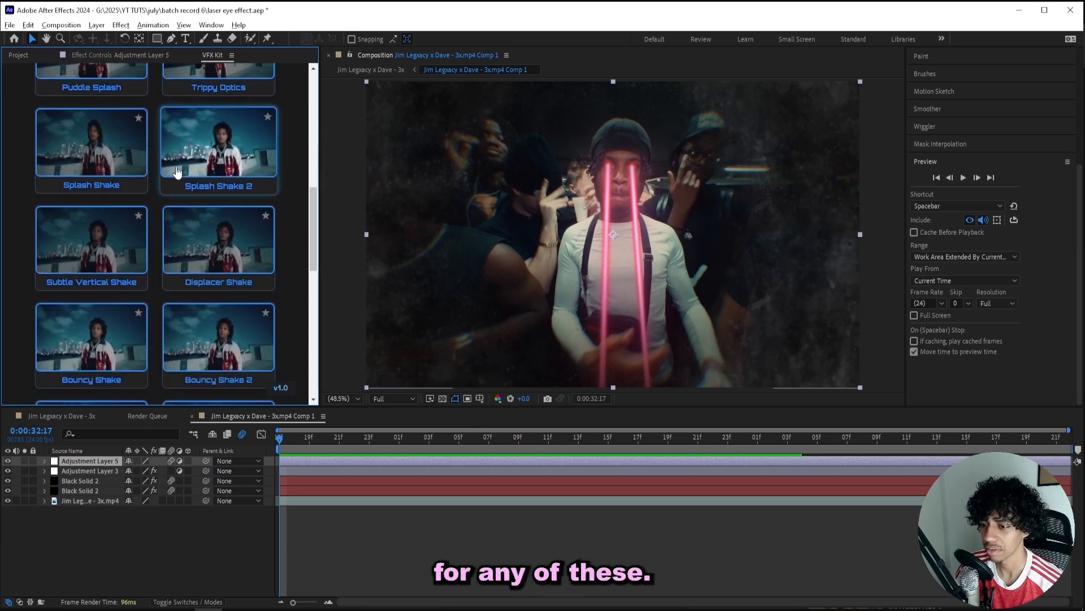
left_click(81, 226)
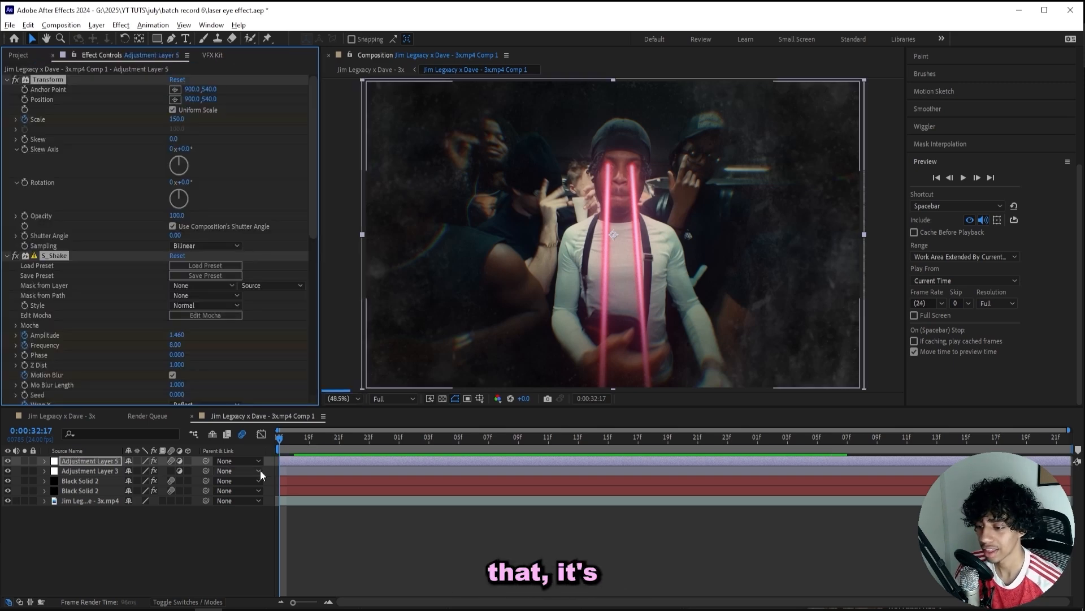
Preview the shake, then move Adjustment Layer 5 below Adjustment Layer 3.
key("space")
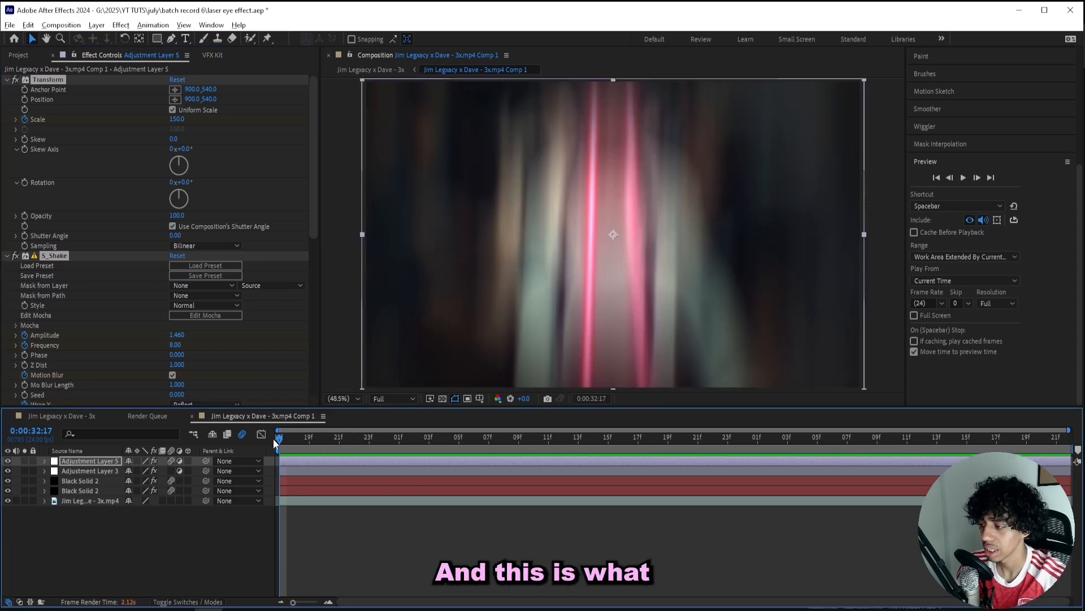
key("space")
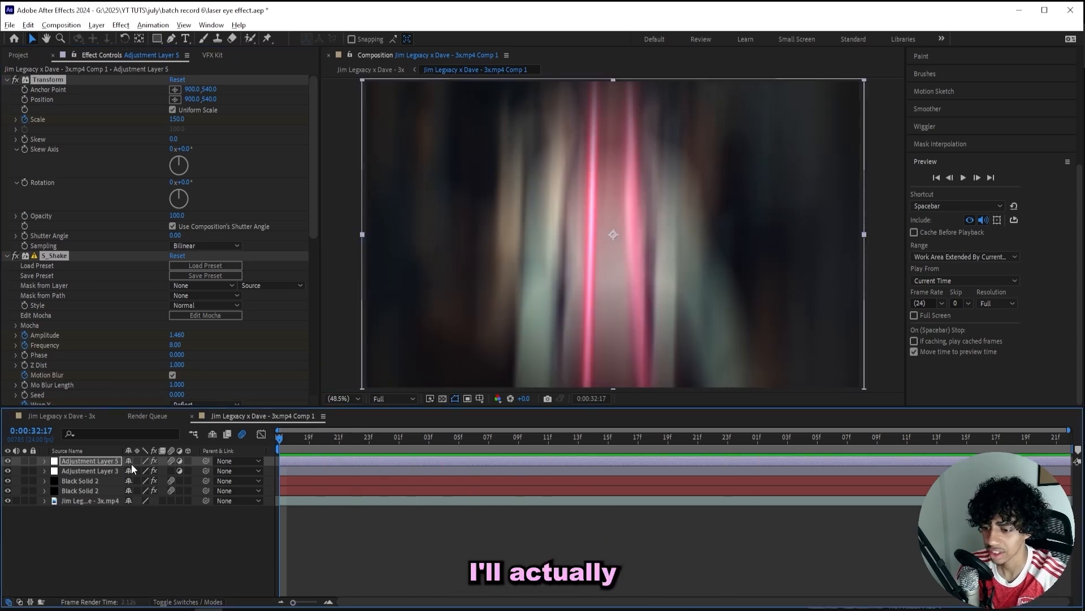
left_click_drag(100, 463, 97, 471)
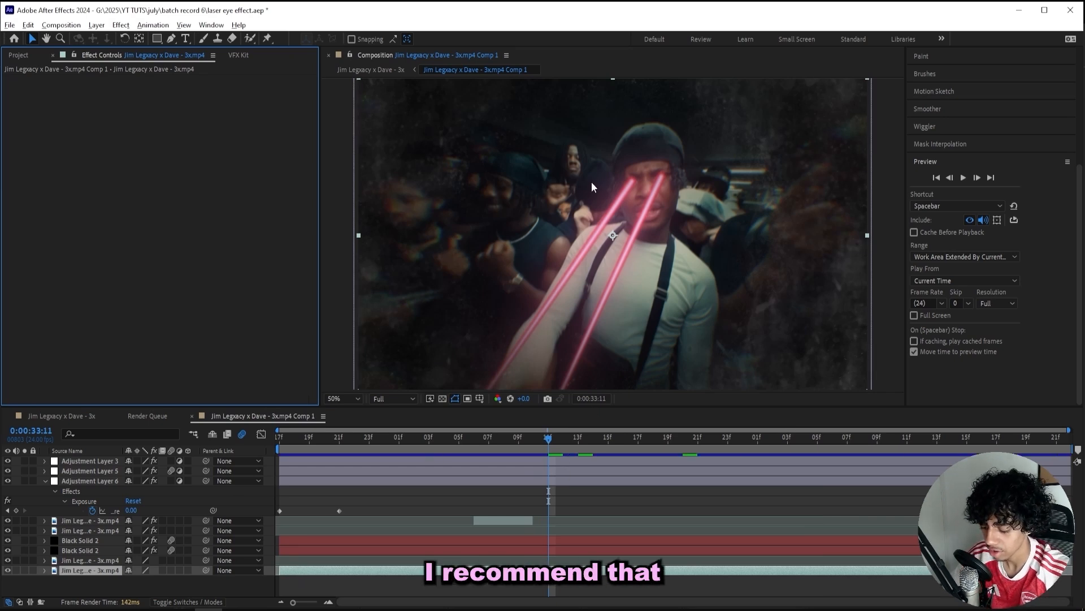
Apply S_DistortChroma to the footage layer through the FX Console search.
key("ctrl+space")
type("distoc")
type("t")
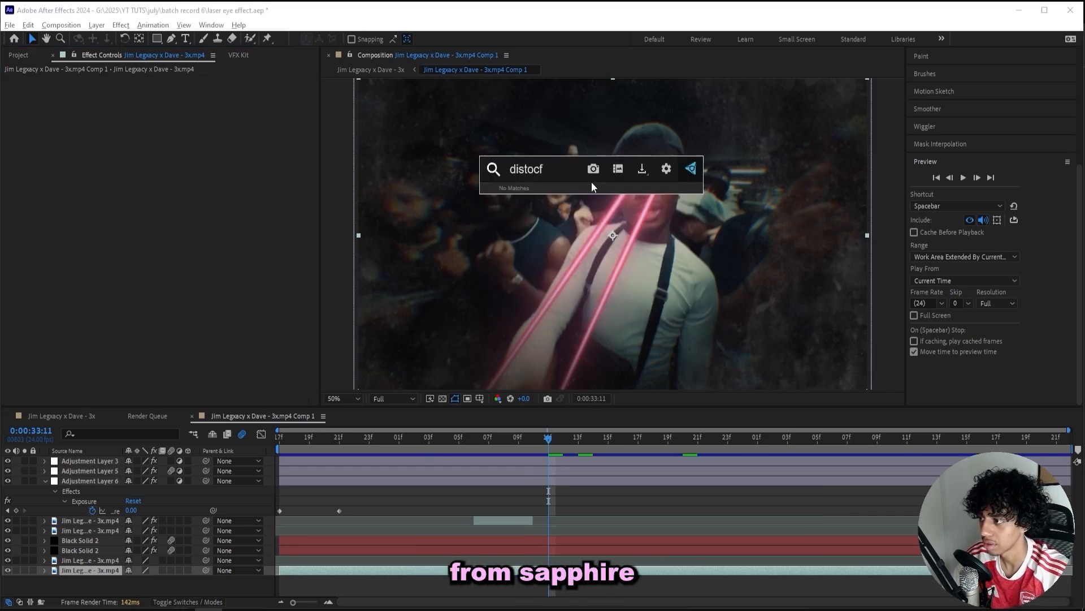
key("BackSpace")
key("BackSpace")
type("c")
type("h")
key("Return")
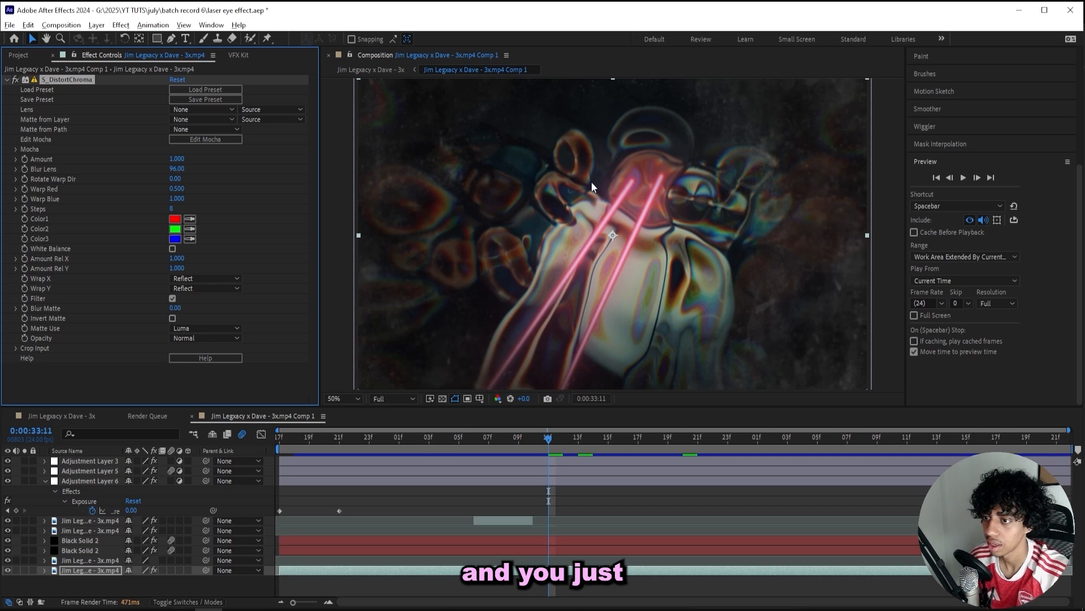
Set the effect's Matte and Lens layers to Black Solid 2, lens source Effects & Masks.
left_click(193, 121)
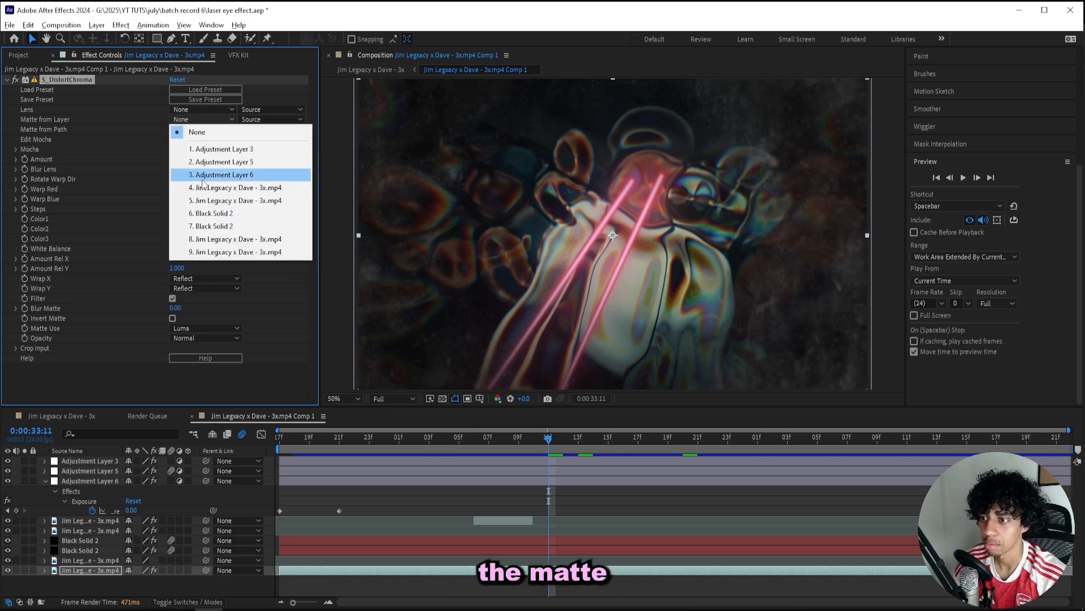
left_click(210, 226)
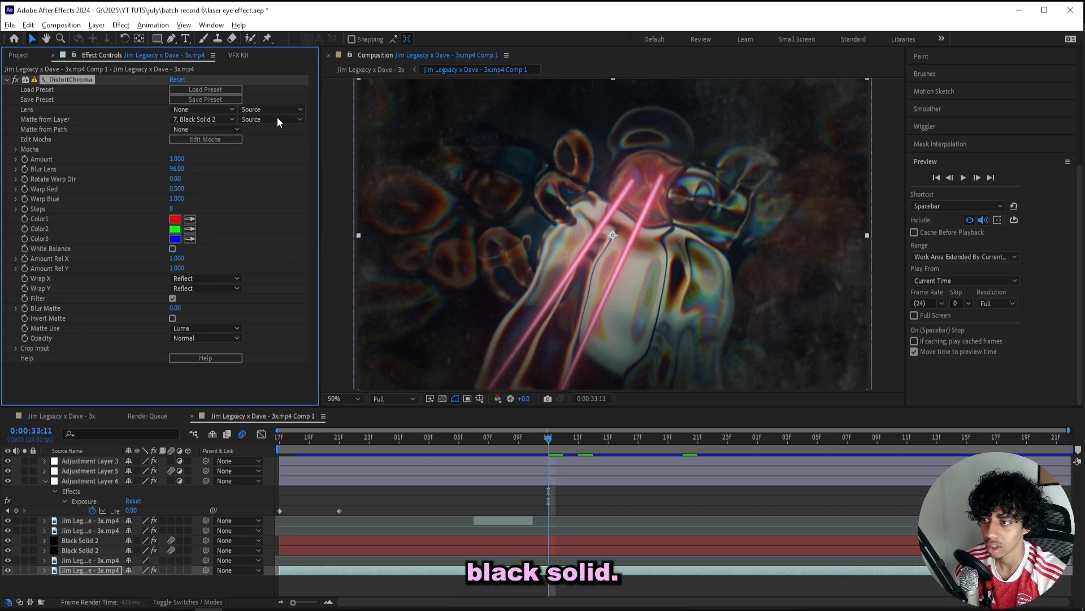
left_click(277, 118)
left_click(280, 160)
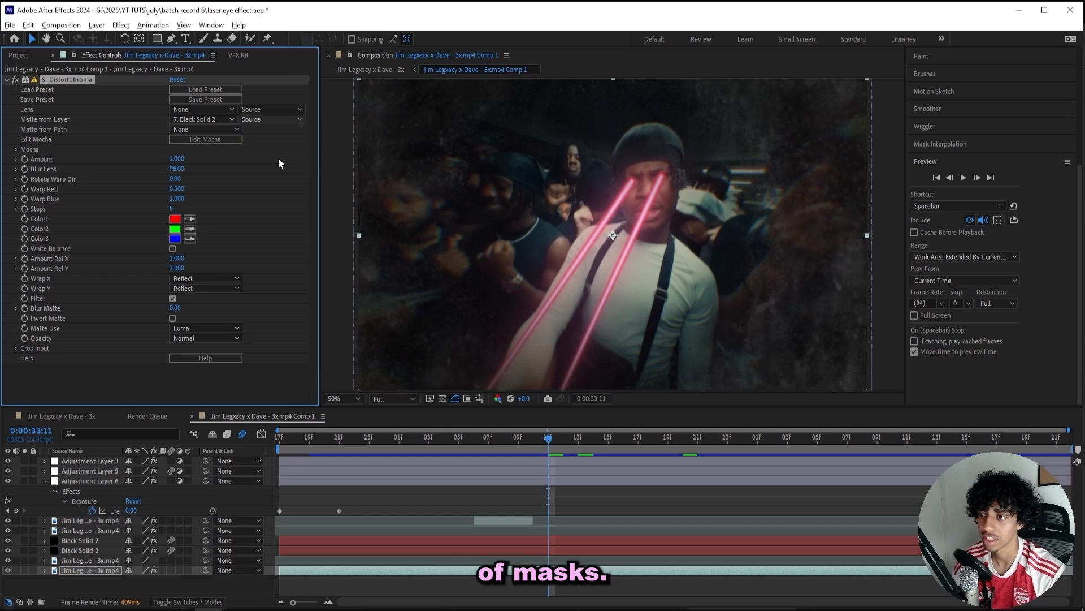
left_click(201, 109)
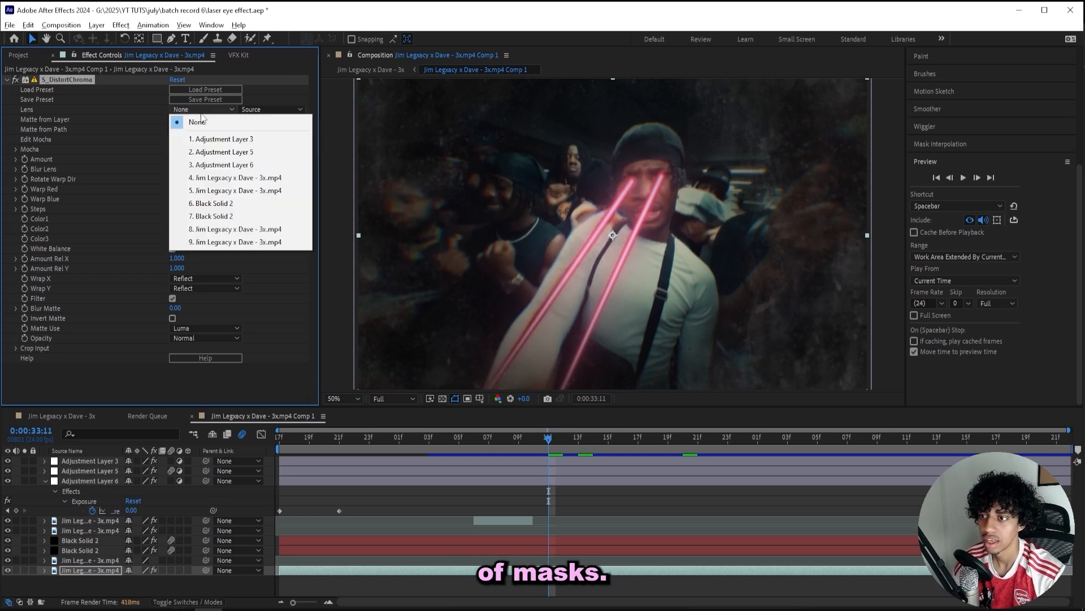
left_click(210, 216)
left_click(266, 109)
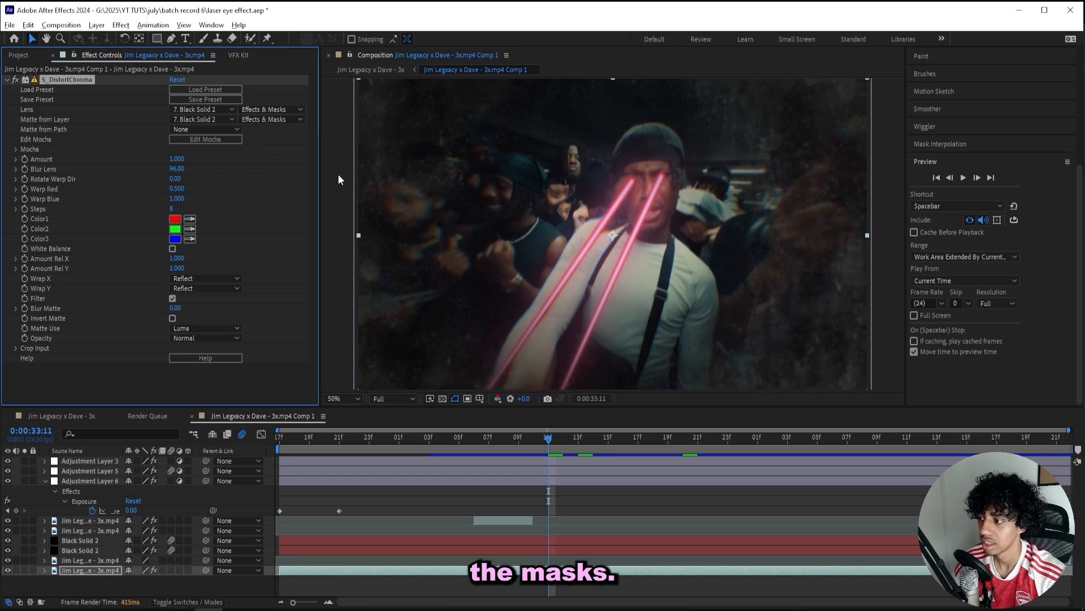
scroll(611, 240, "up", 2)
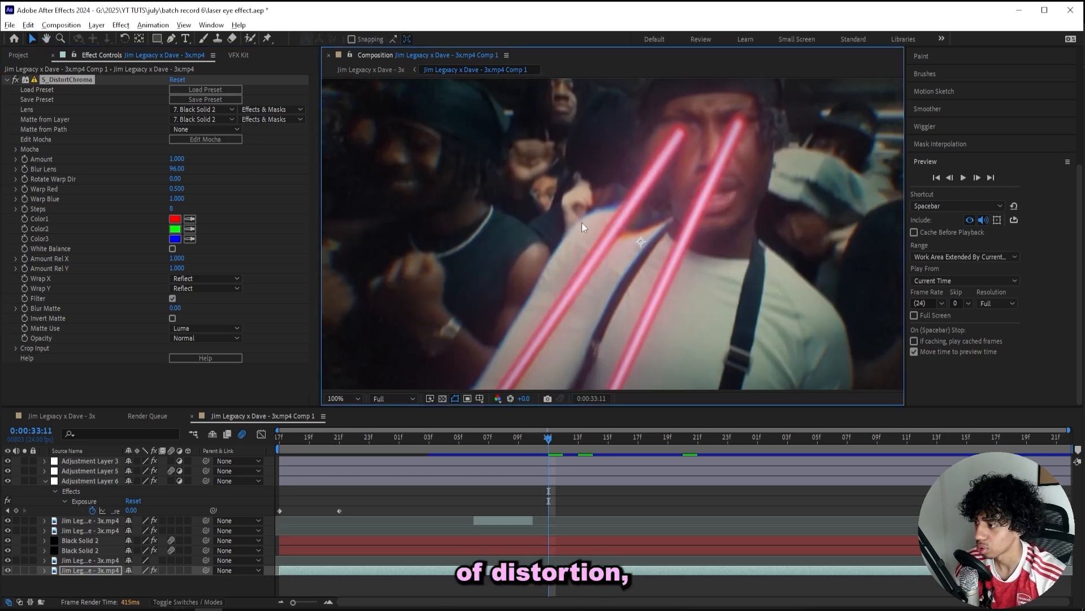
Set distortion Amount to 0.2 and Blur Lens to 40, then toggle the effect to compare.
left_click(179, 160)
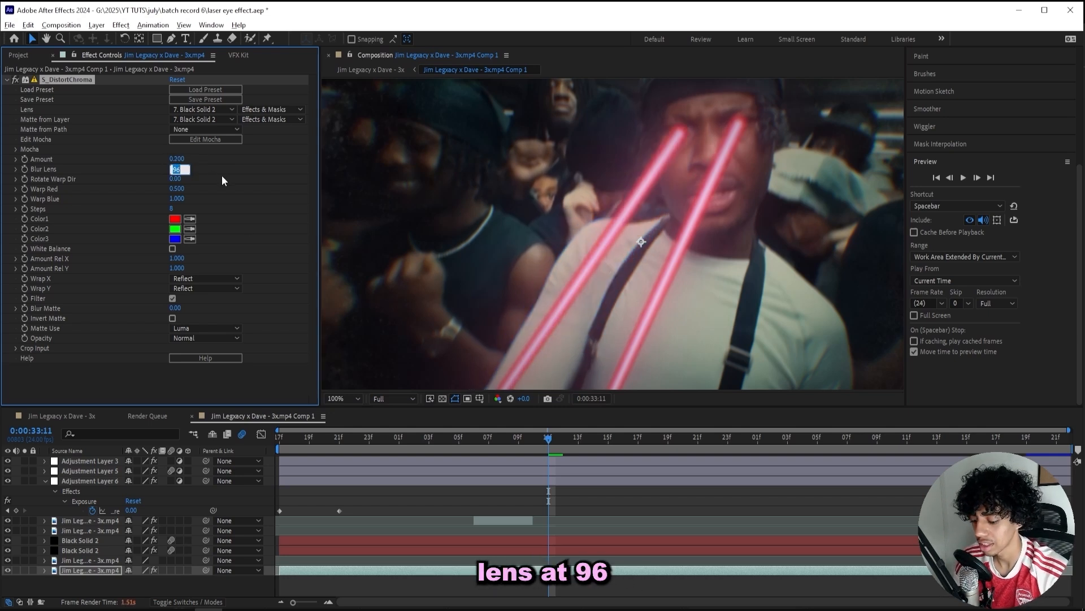
type("40")
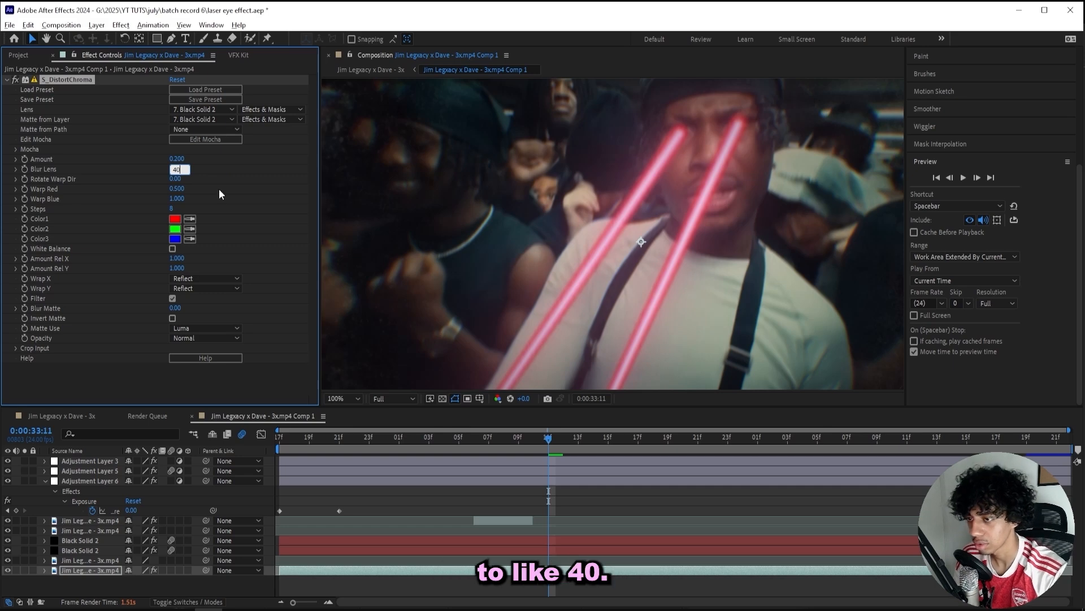
key("Return")
key("comma")
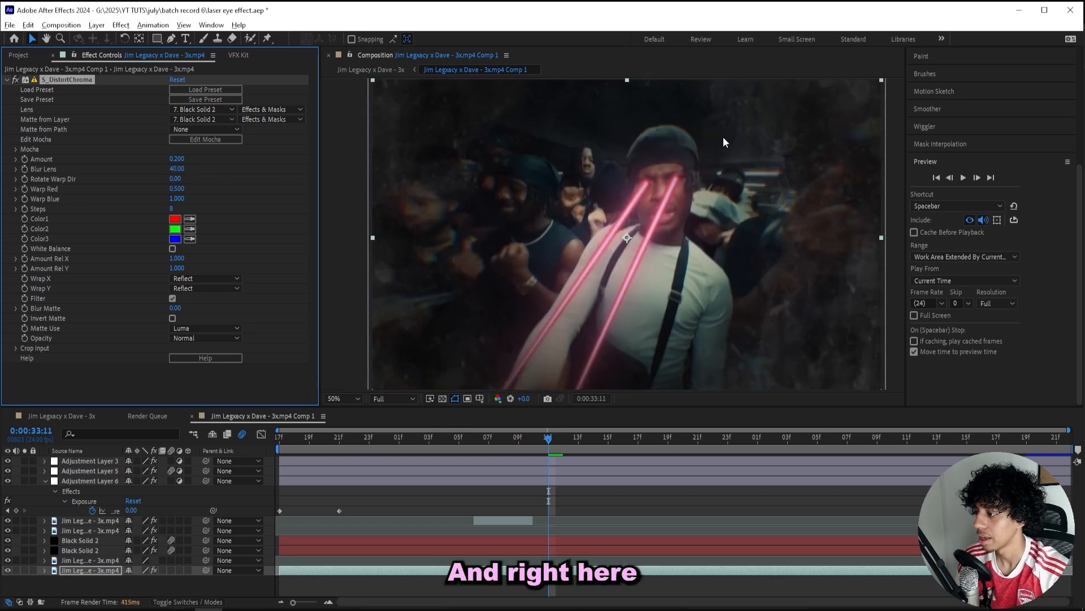
key("period")
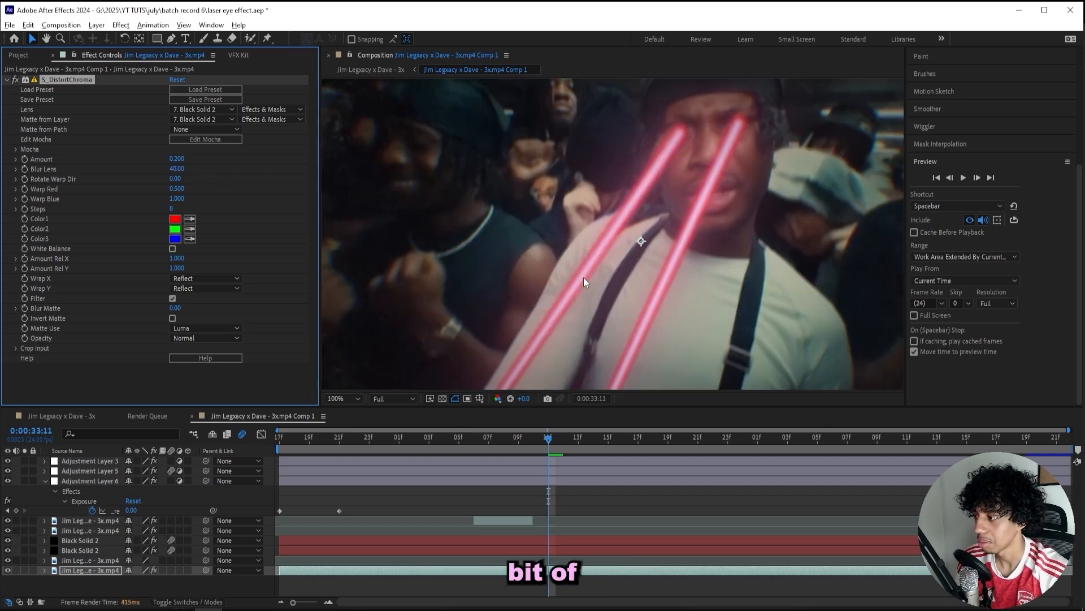
left_click(16, 79)
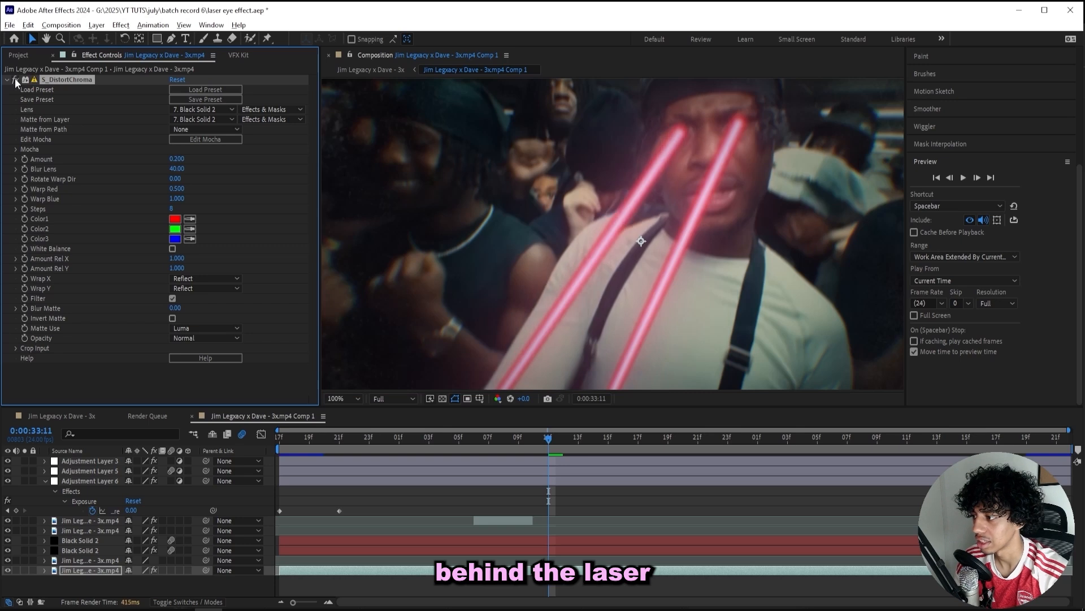
left_click(16, 79)
left_click(16, 80)
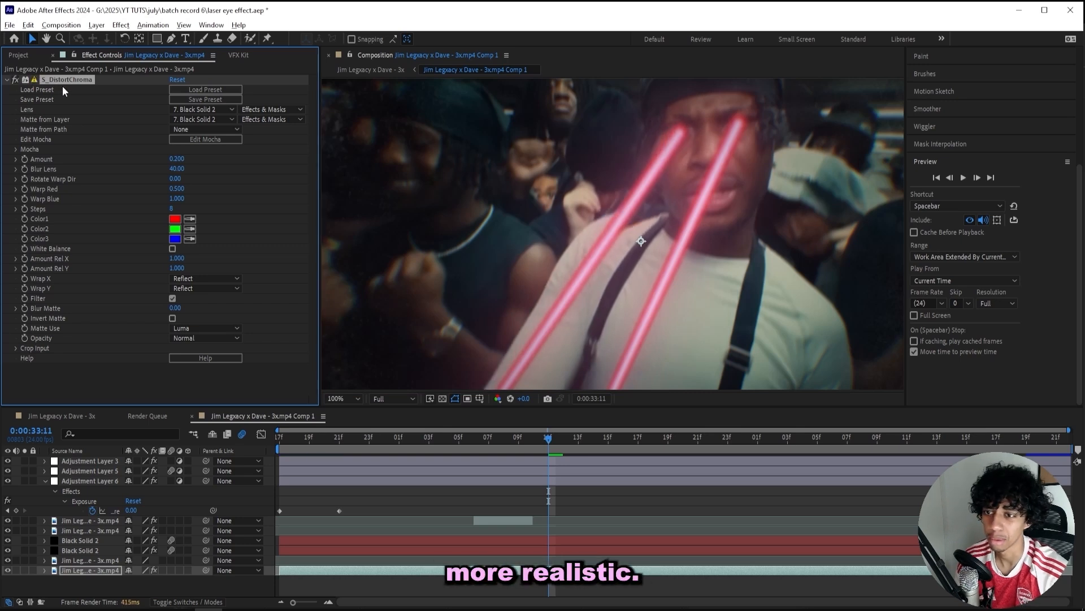
Duplicate S_DistortChroma and point the copy's Lens and Matte at layer 6 Black Solid 2.
key("ctrl+d")
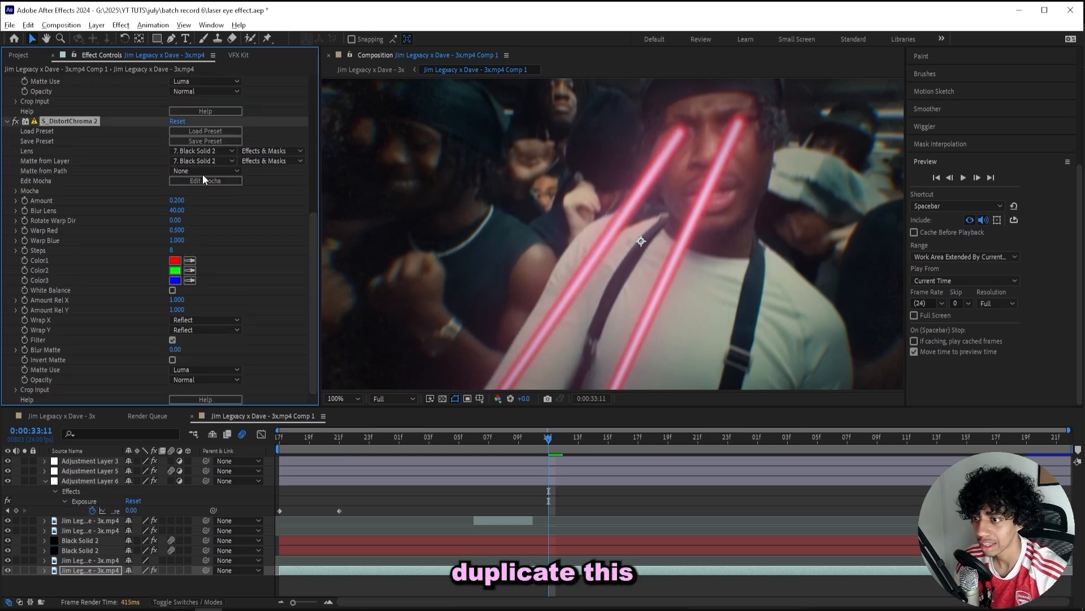
left_click(200, 153)
left_click(187, 253)
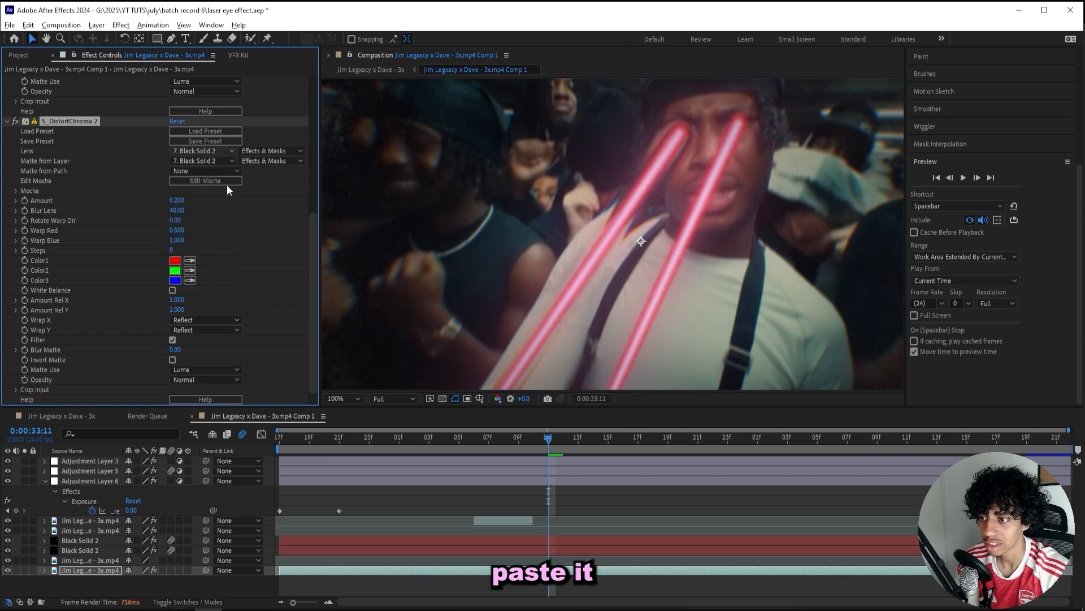
left_click(258, 151)
left_click(200, 161)
left_click(203, 243)
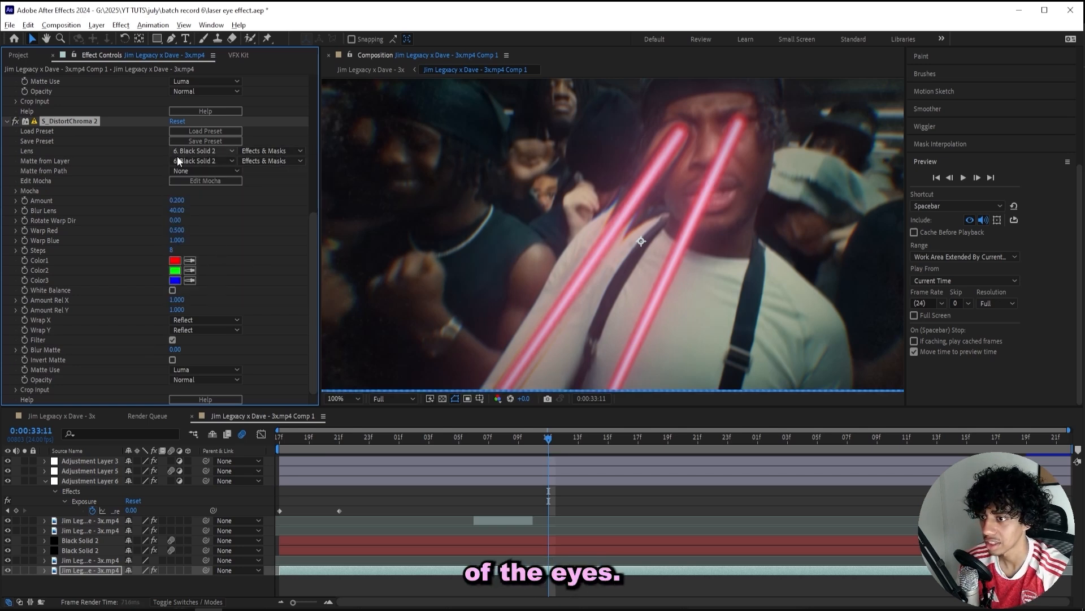
scroll(578, 178, "down", 2)
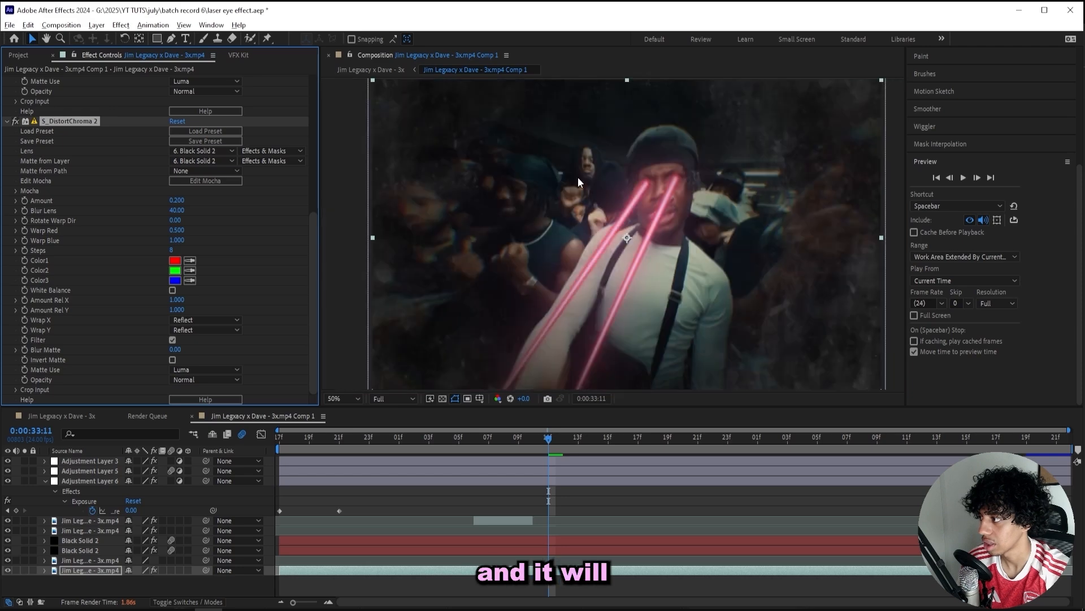